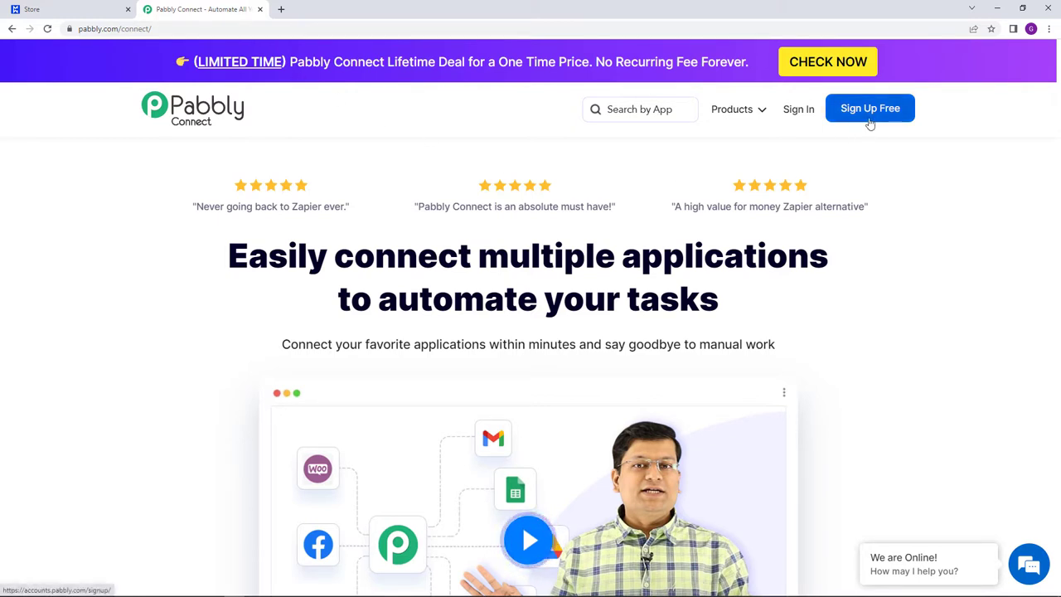
- Sign in to the Pabbly account and launch Pabbly Connect from the apps list
click(794, 117)
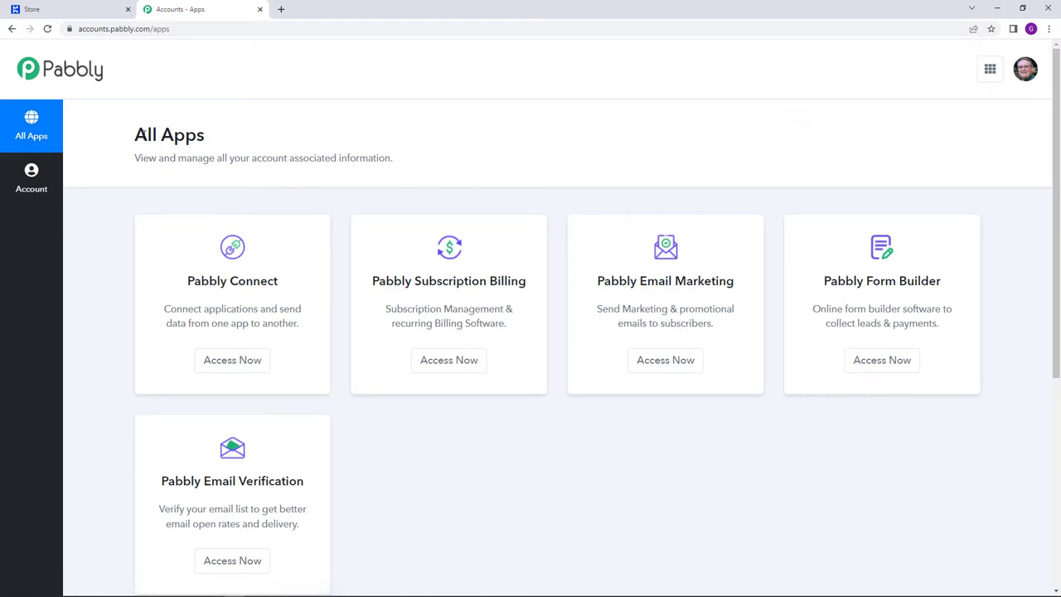
drag(131, 136, 216, 152)
click(248, 154)
click(262, 359)
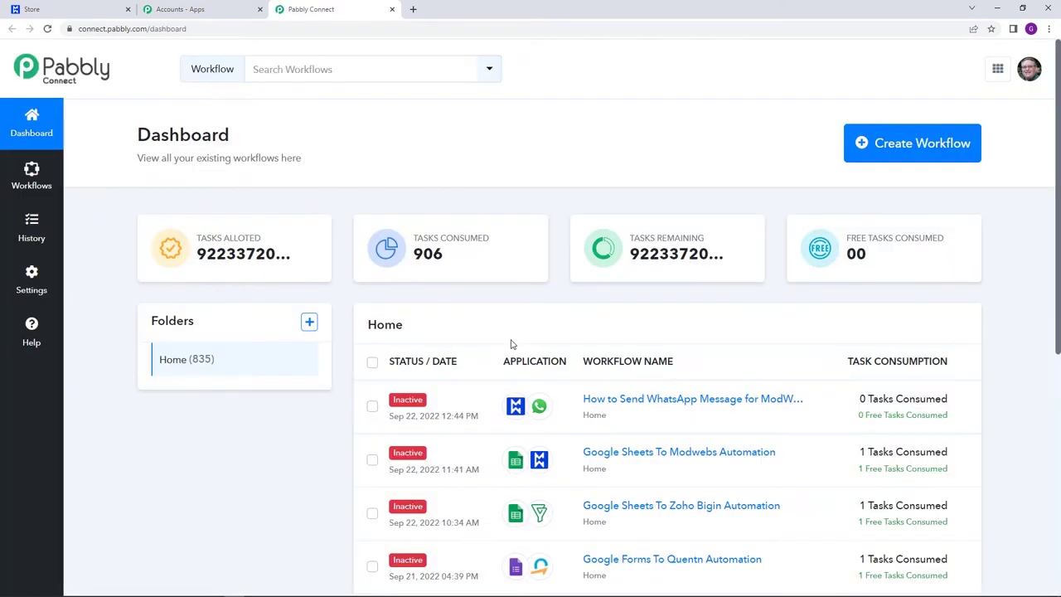
- Create a new workflow named 'Modwebs To WhatsApp Automation'
click(937, 143)
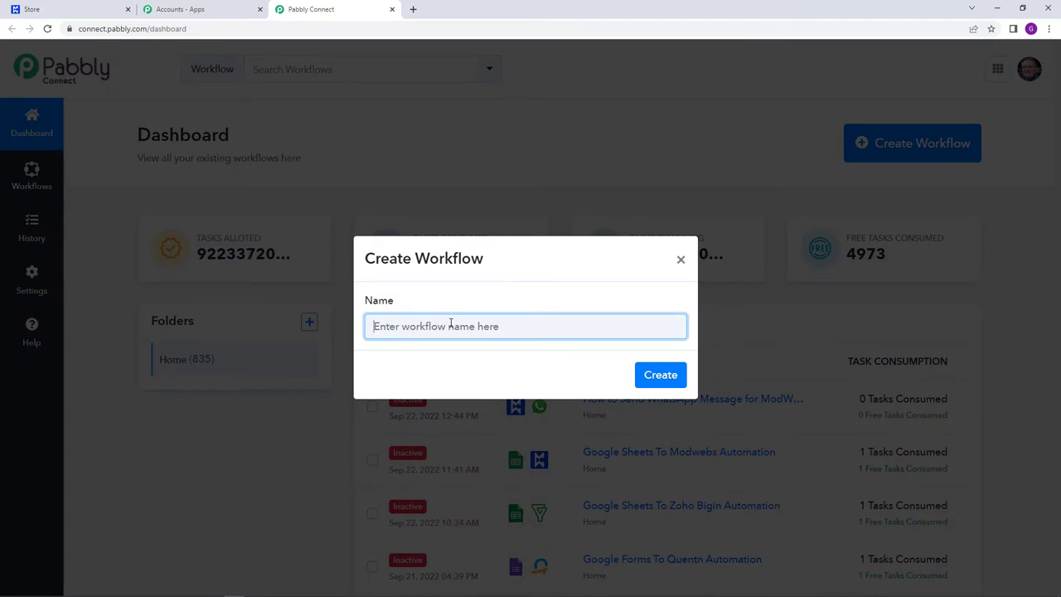
text(Modweb)
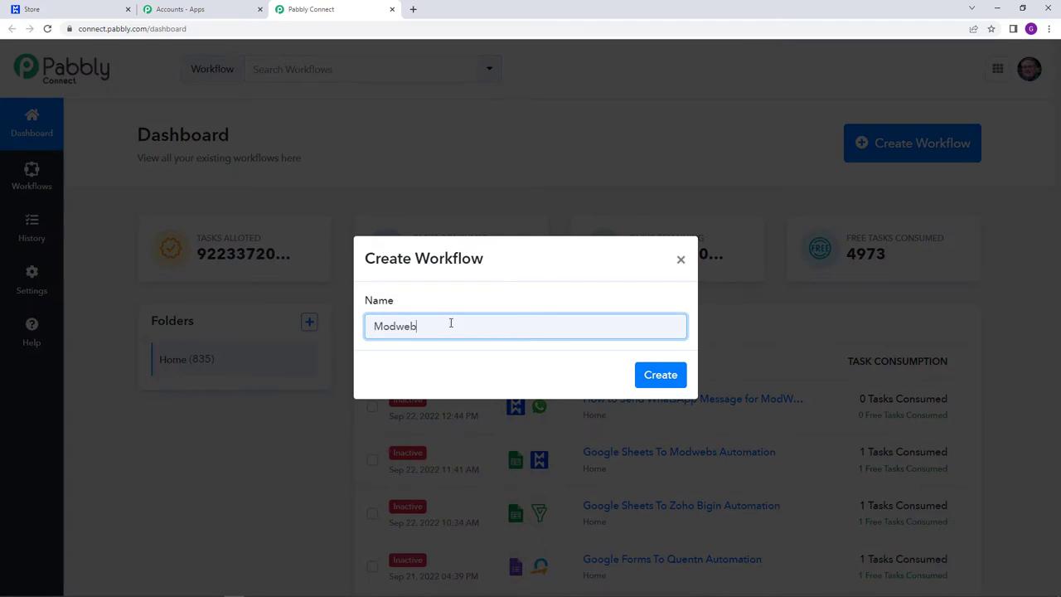
text(s To WhatsApp )
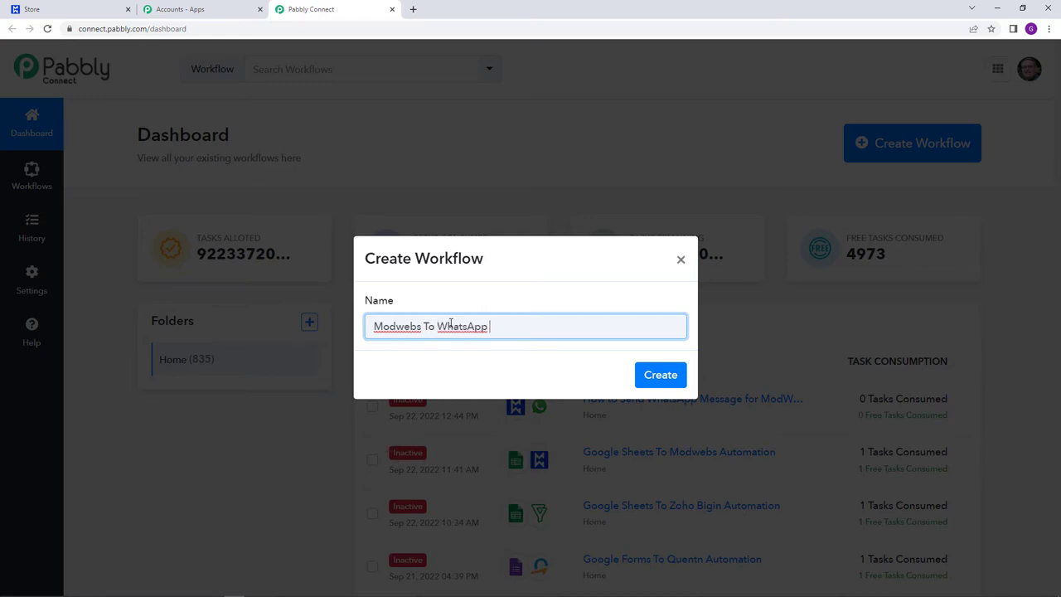
text(Automatiob)
key(BackSpace)
text(n)
click(655, 379)
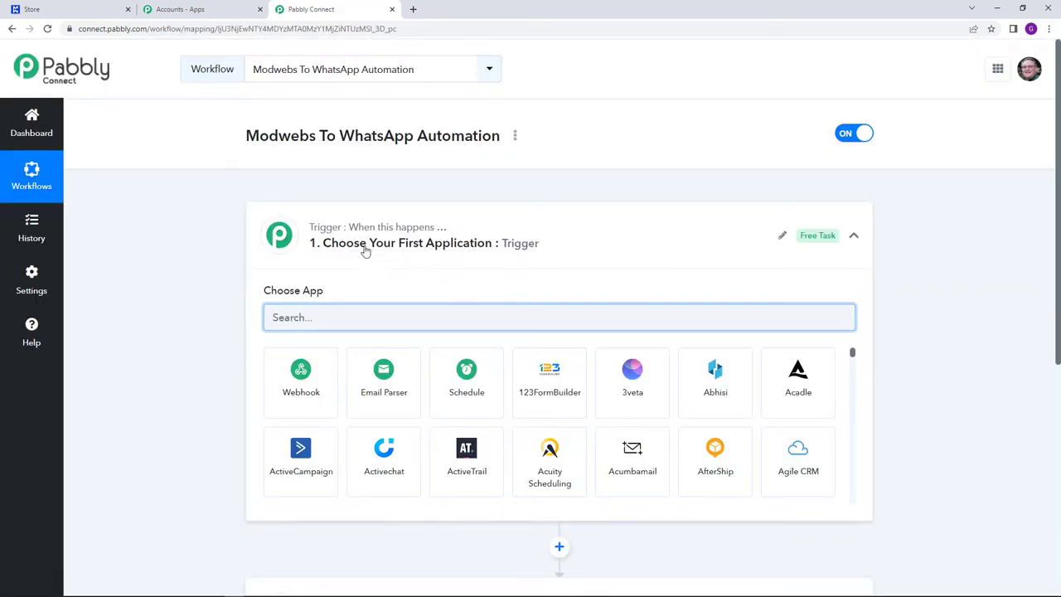
mouse_move(339, 236)
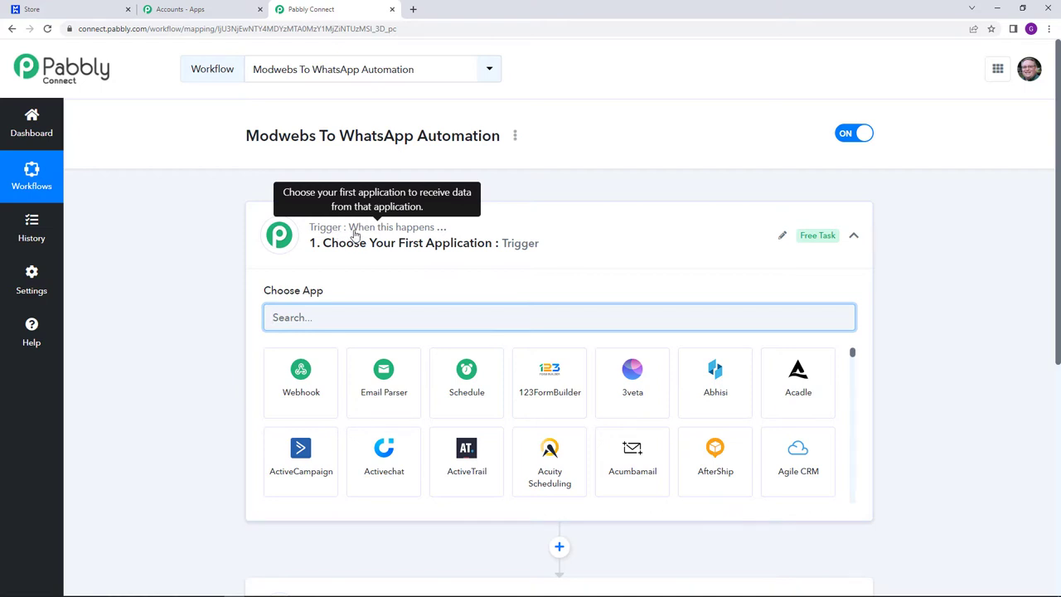
scroll(355, 331, down, 2)
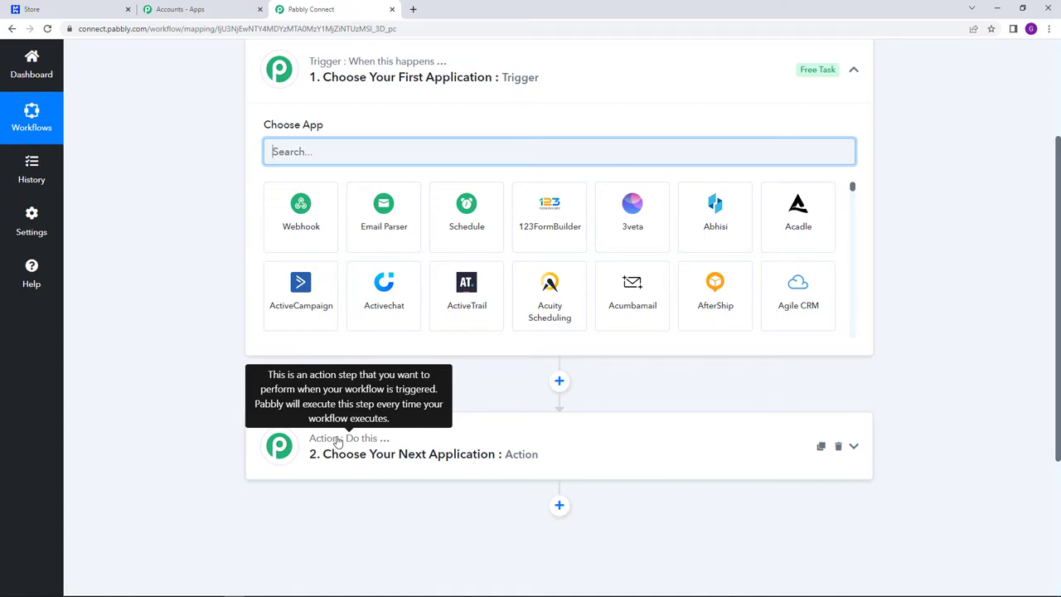
scroll(338, 442, up, 2)
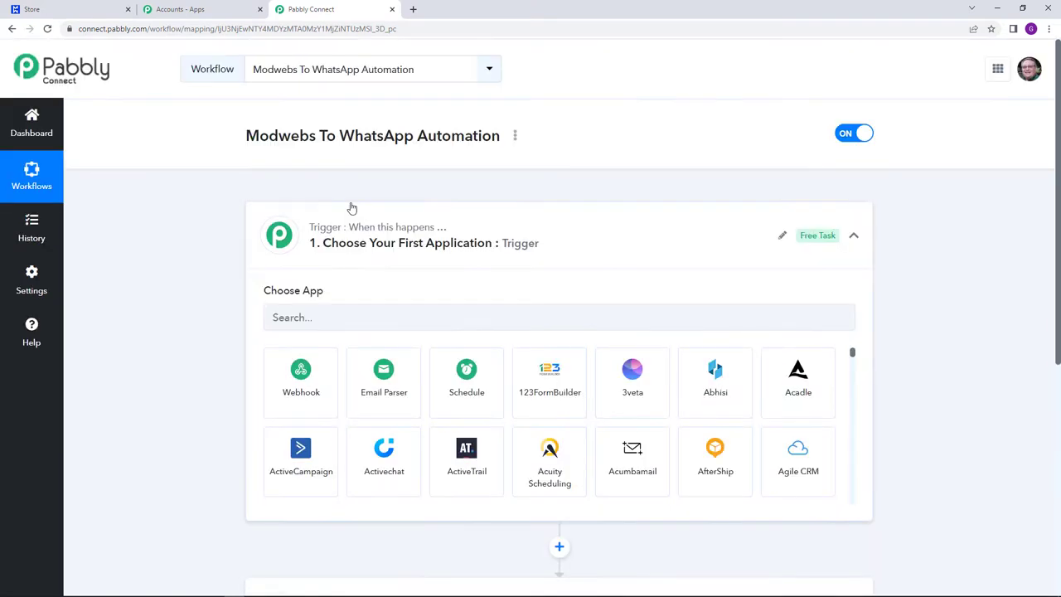
drag(245, 137, 316, 141)
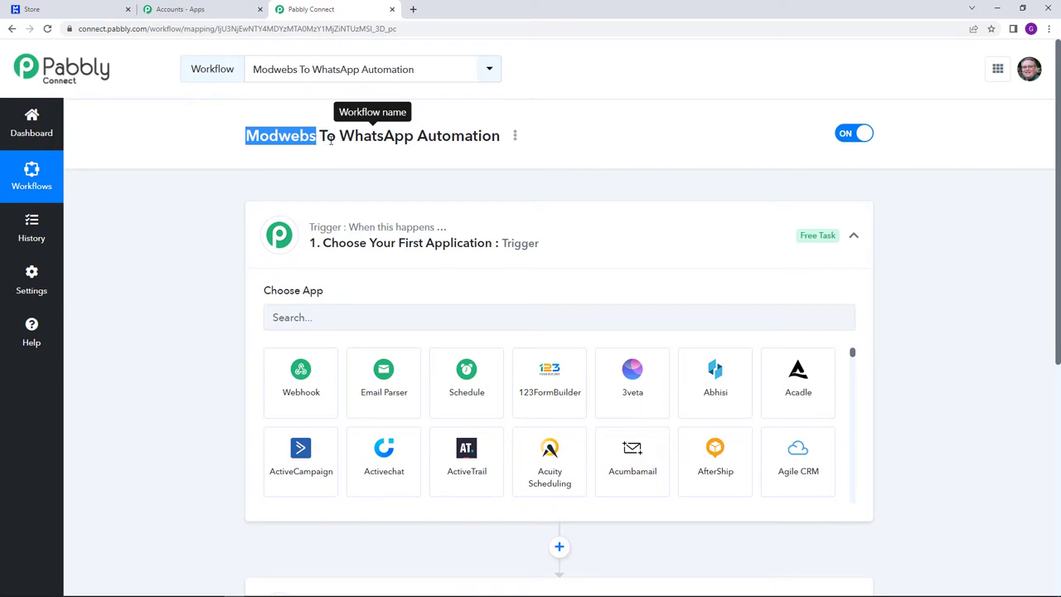
click(349, 139)
drag(349, 141, 415, 143)
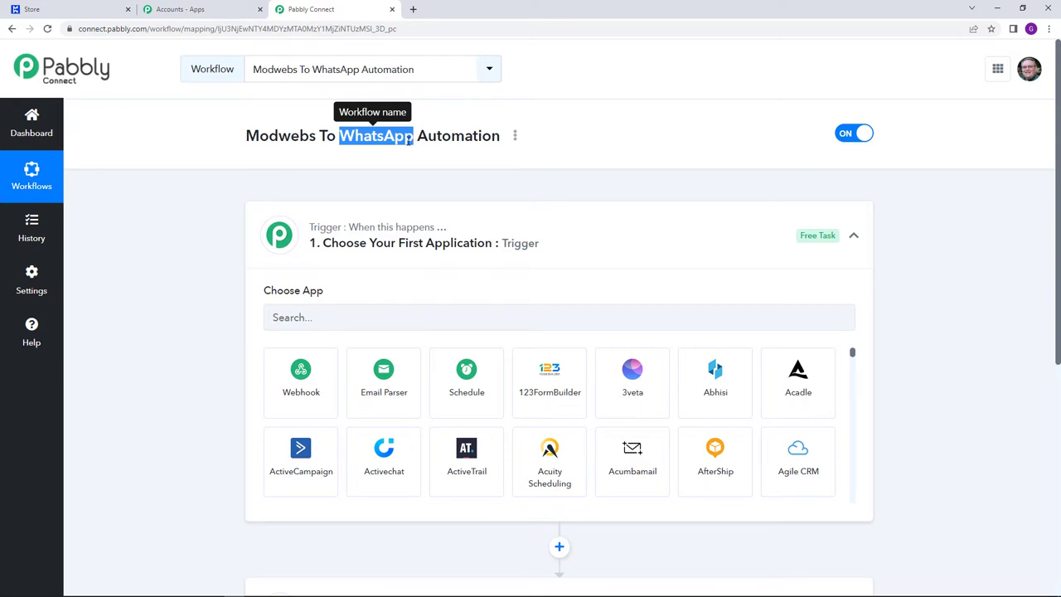
scroll(420, 204, down, 1)
click(400, 260)
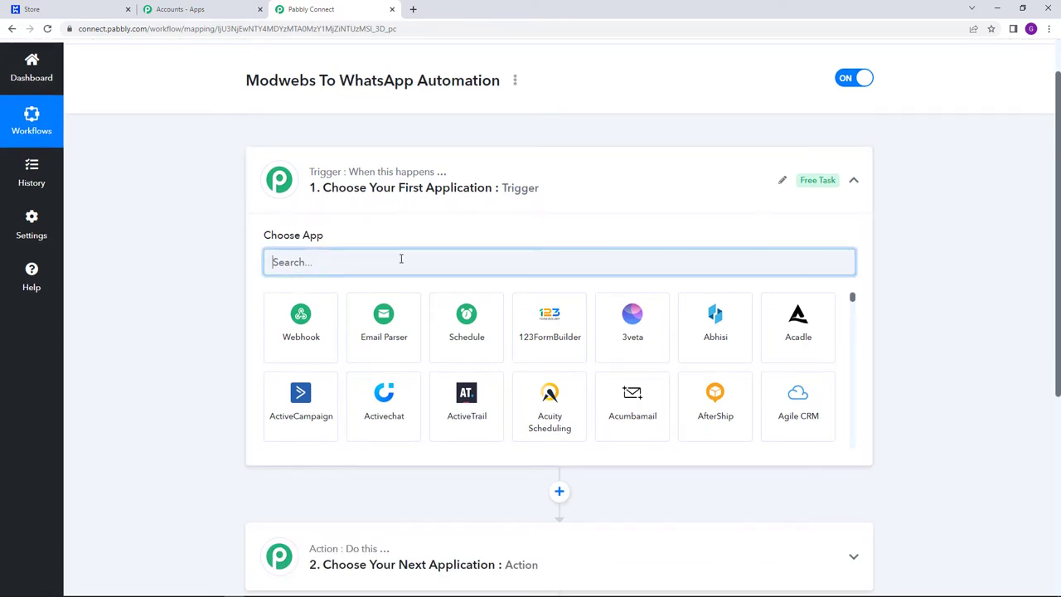
- Set the workflow trigger to the Modwebs app with the New Order event
text(Mod)
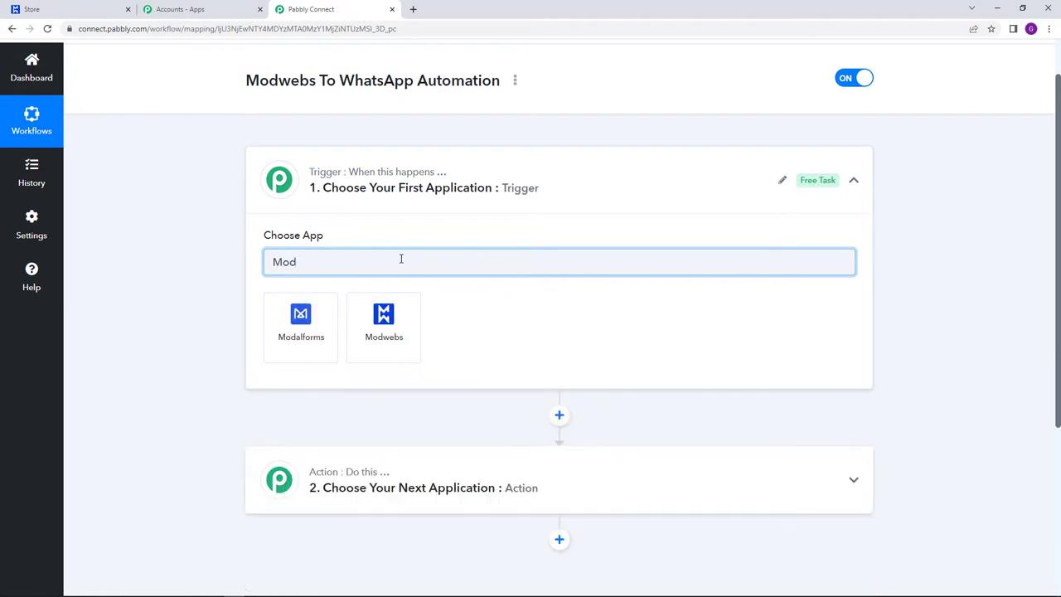
click(398, 328)
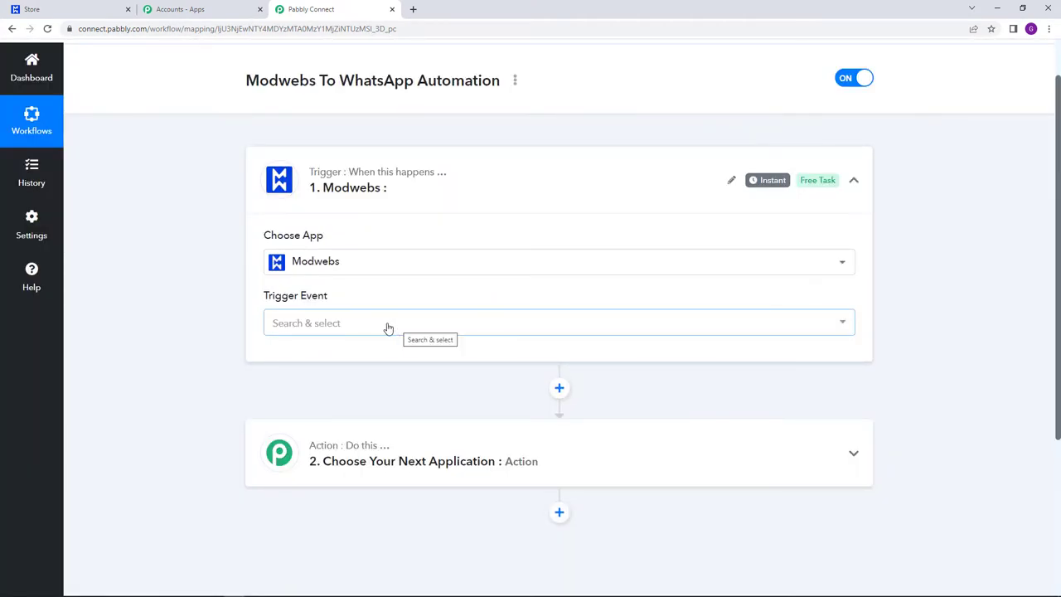
mouse_move(309, 305)
click(329, 323)
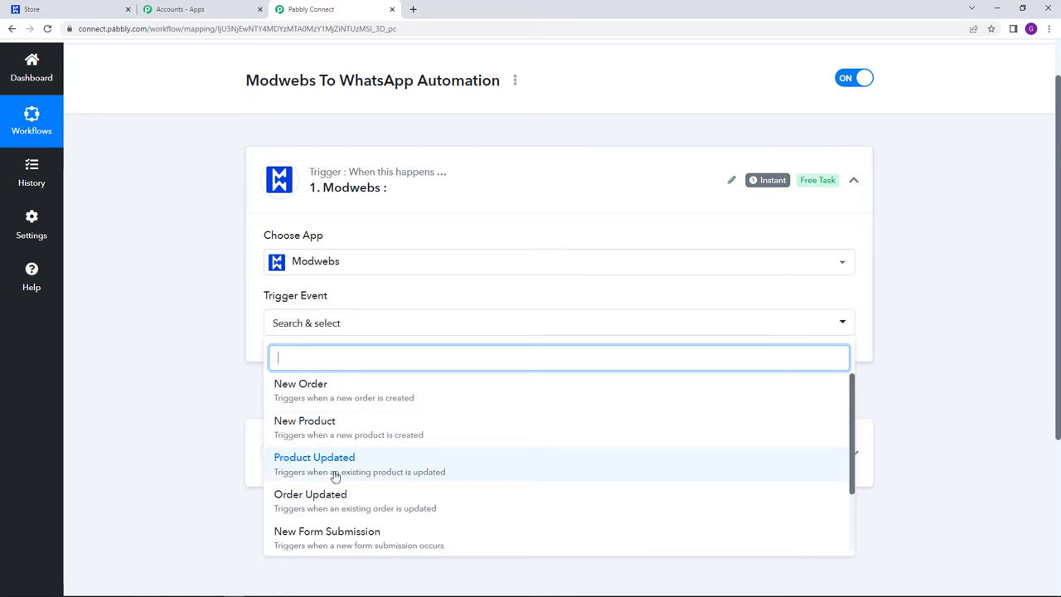
scroll(367, 474, down, 1)
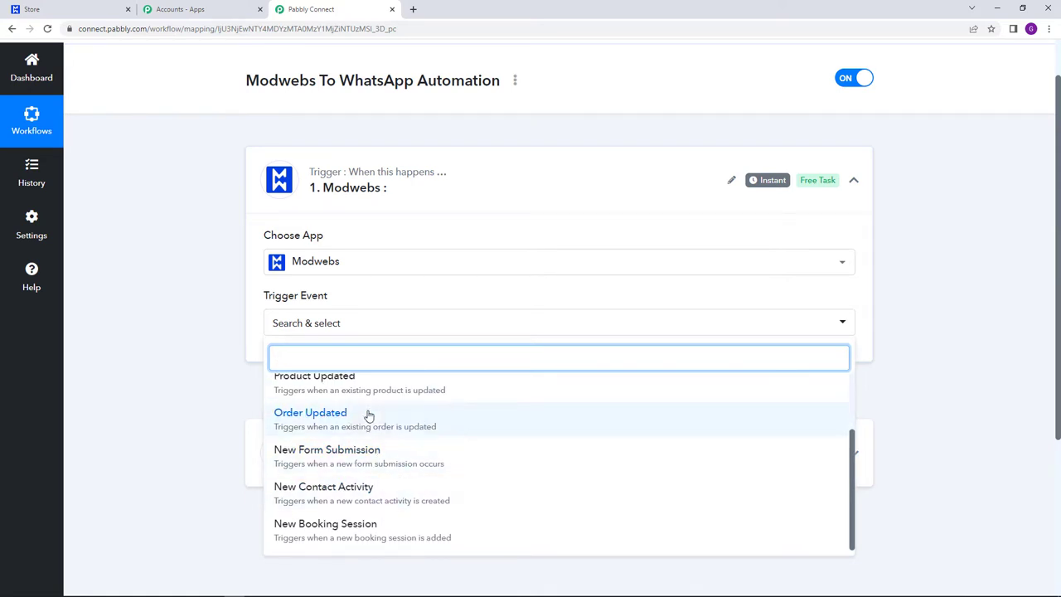
scroll(364, 495, up, 1)
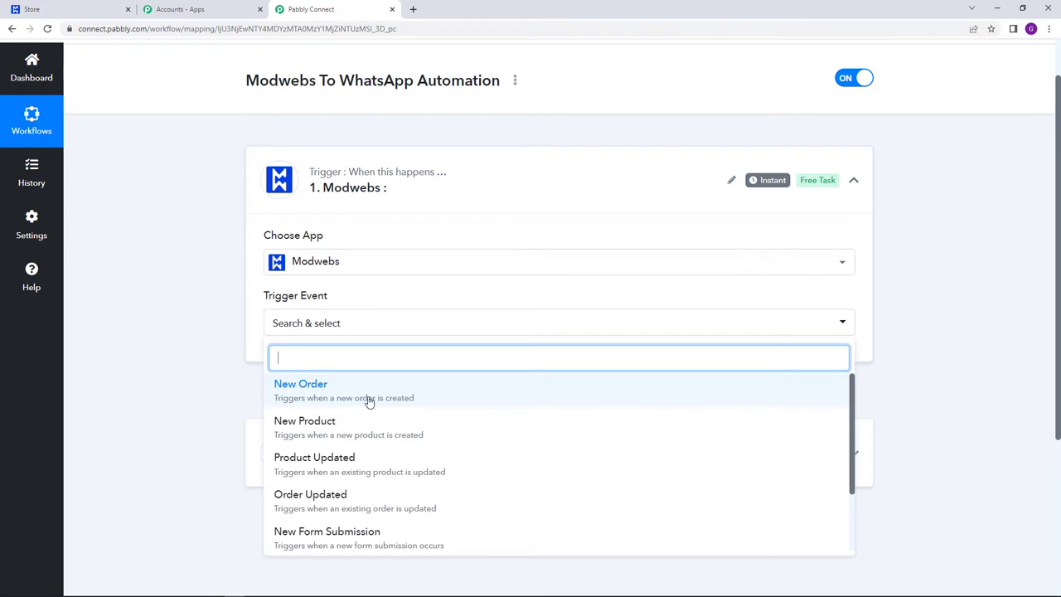
click(370, 399)
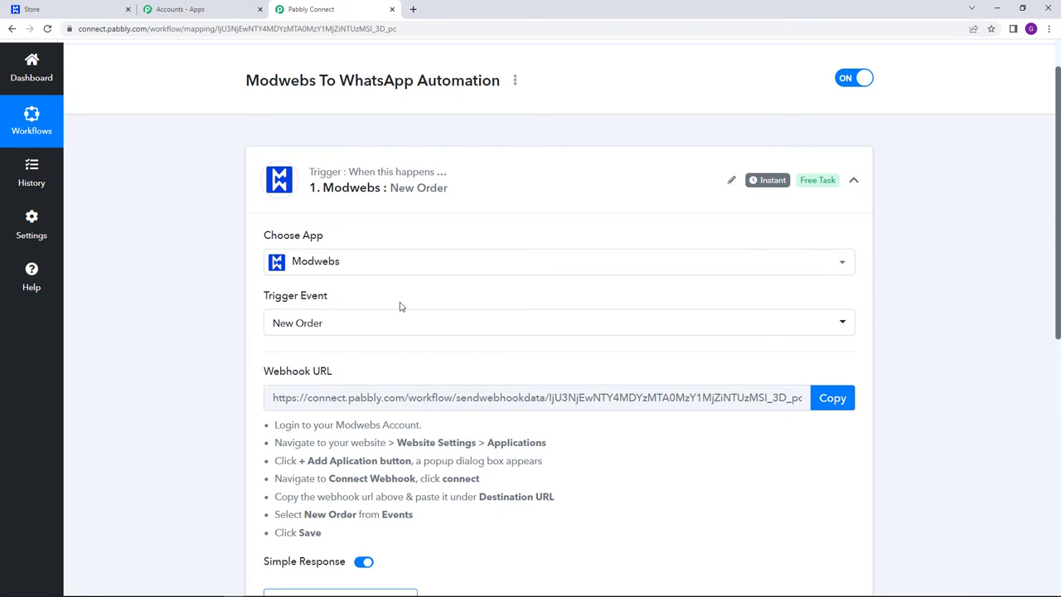
- Copy the Webhook URL shown for the Modwebs New Order trigger
mouse_move(325, 373)
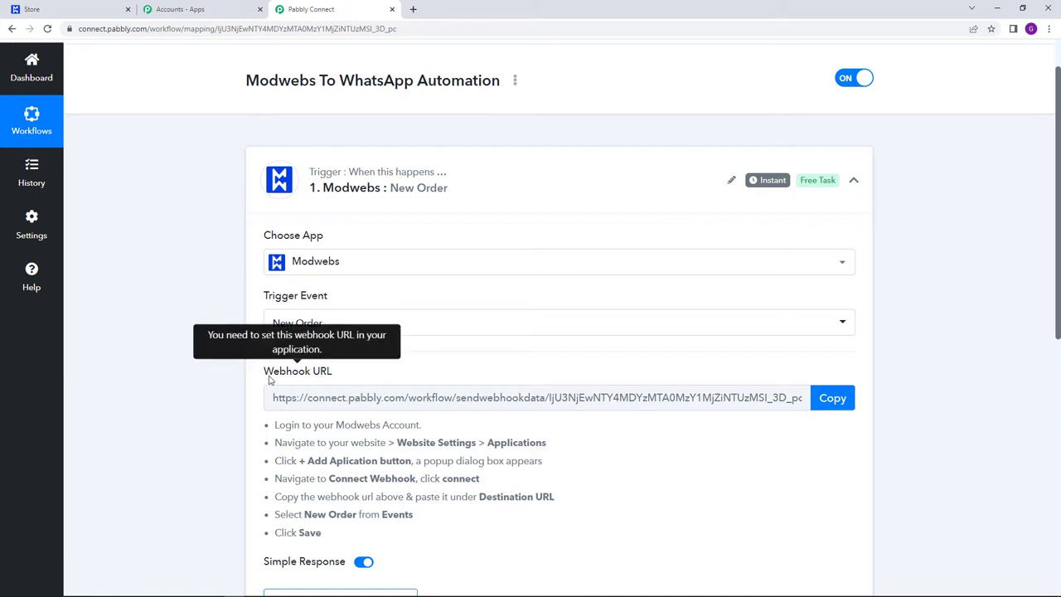
drag(265, 374, 352, 379)
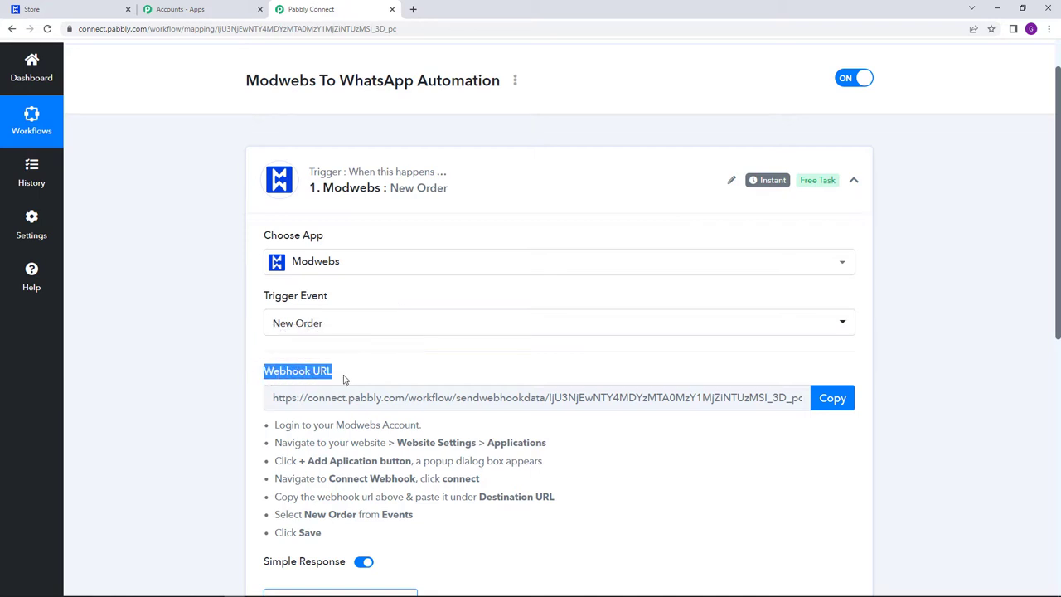
click(373, 378)
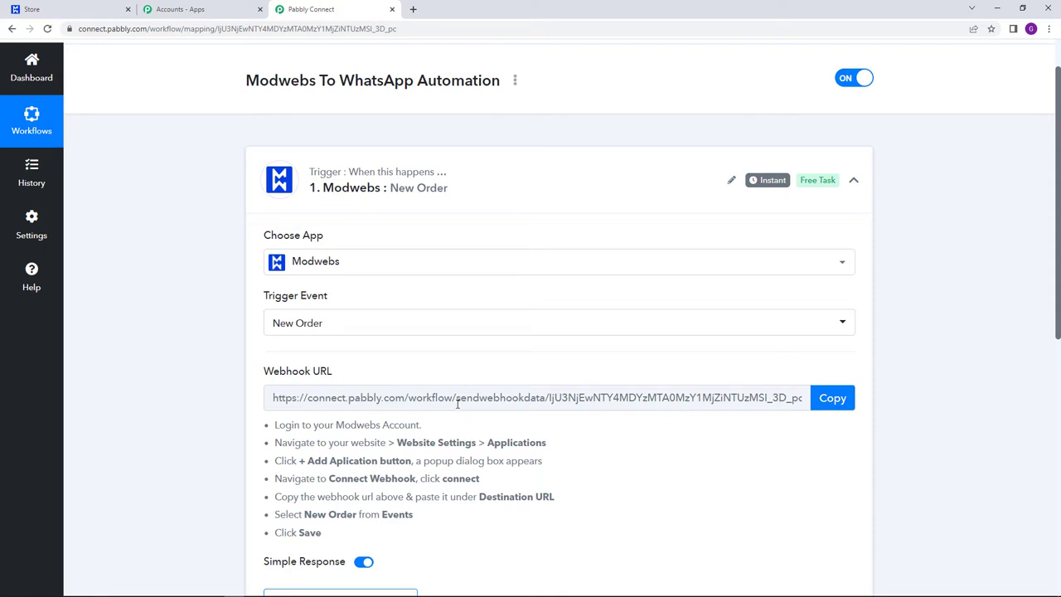
click(834, 399)
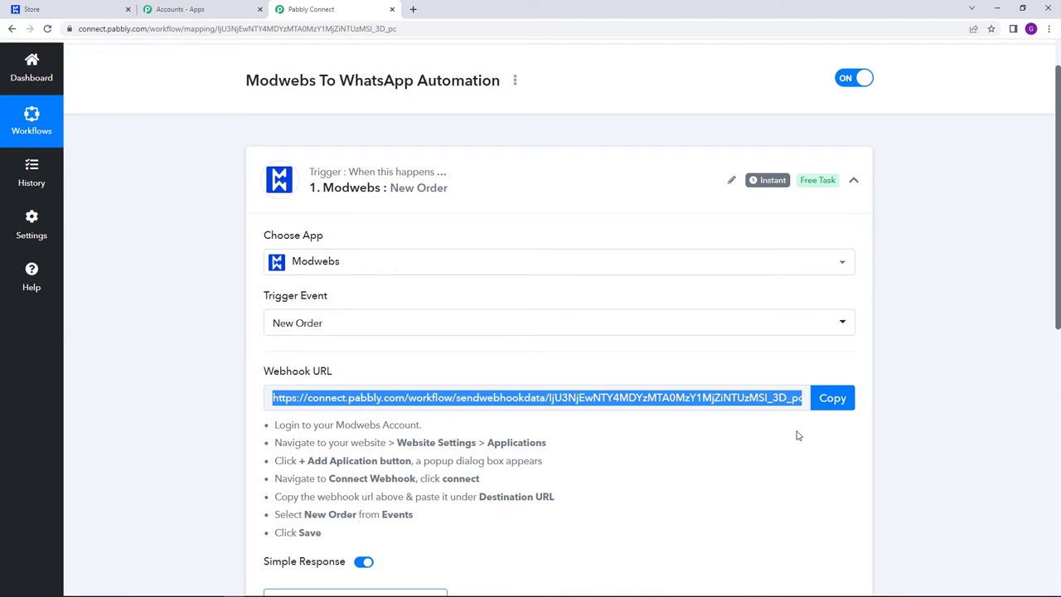
- Add a Connect Webhook application in the Modwebs store's Website Settings
click(54, 9)
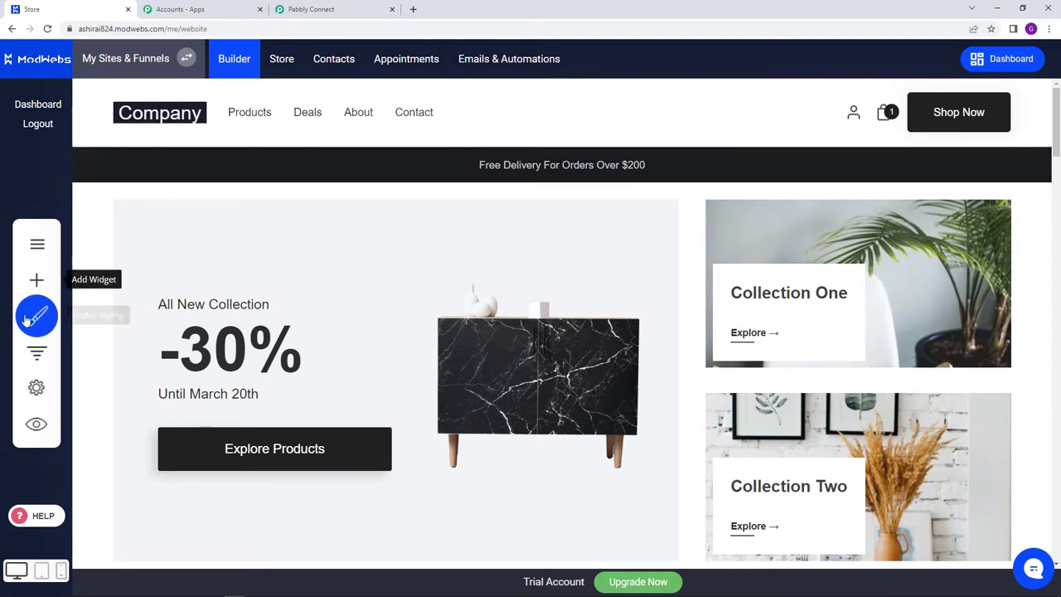
click(36, 388)
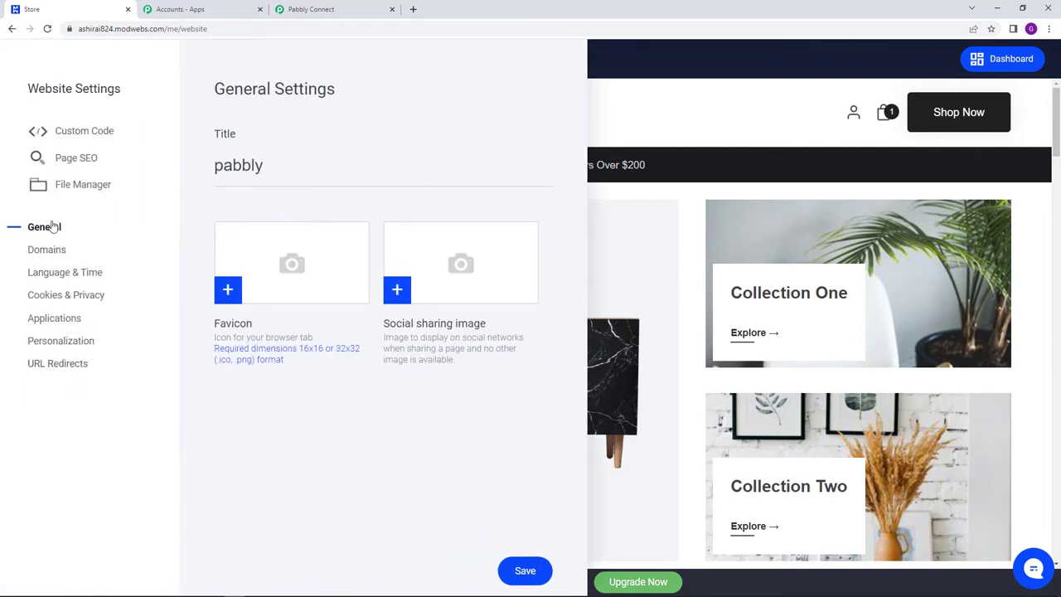
click(75, 319)
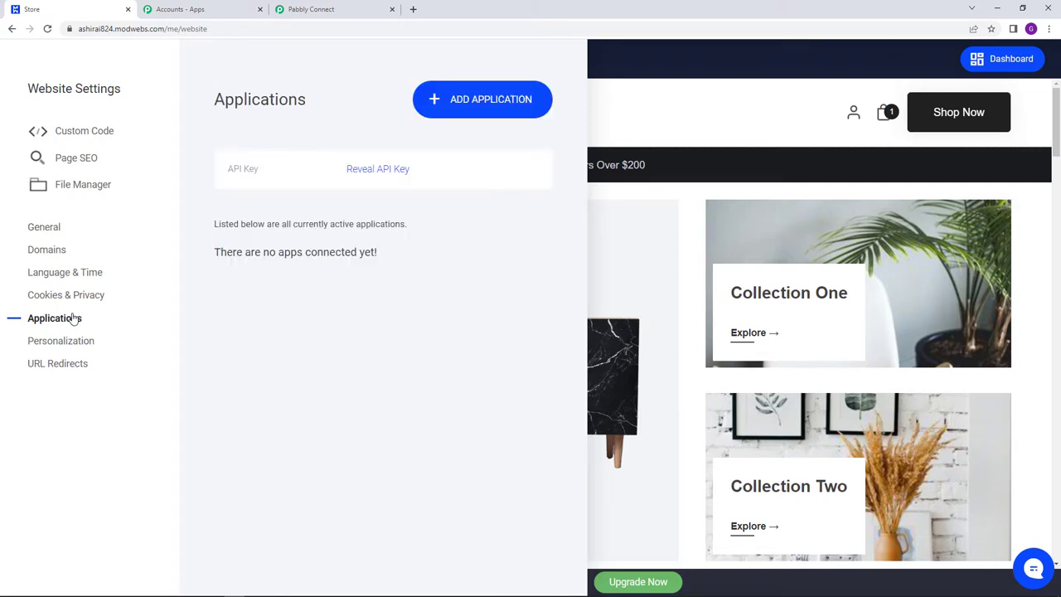
click(457, 107)
scroll(513, 217, down, 5)
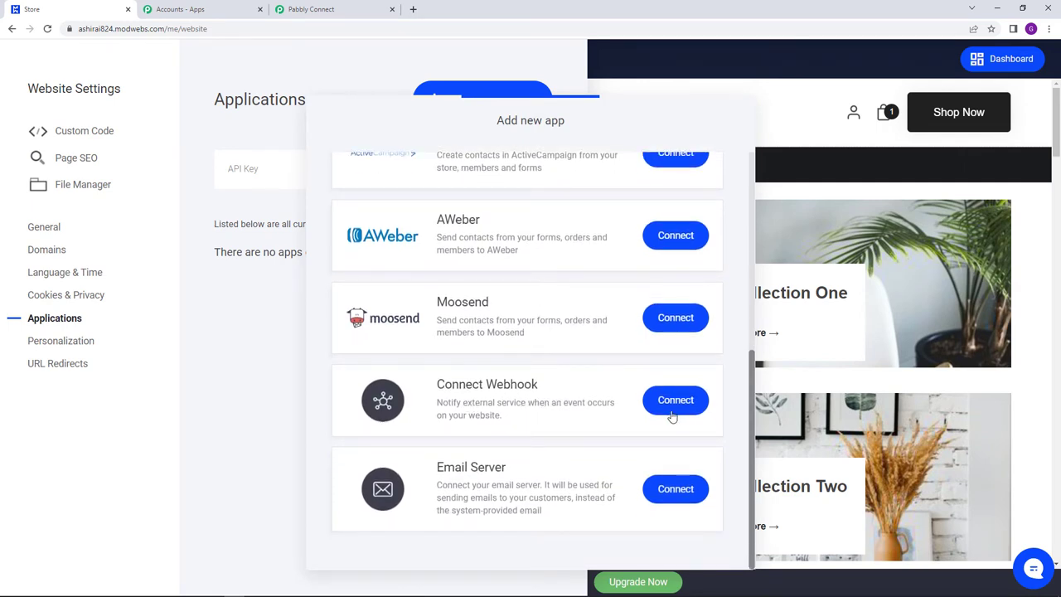
click(674, 404)
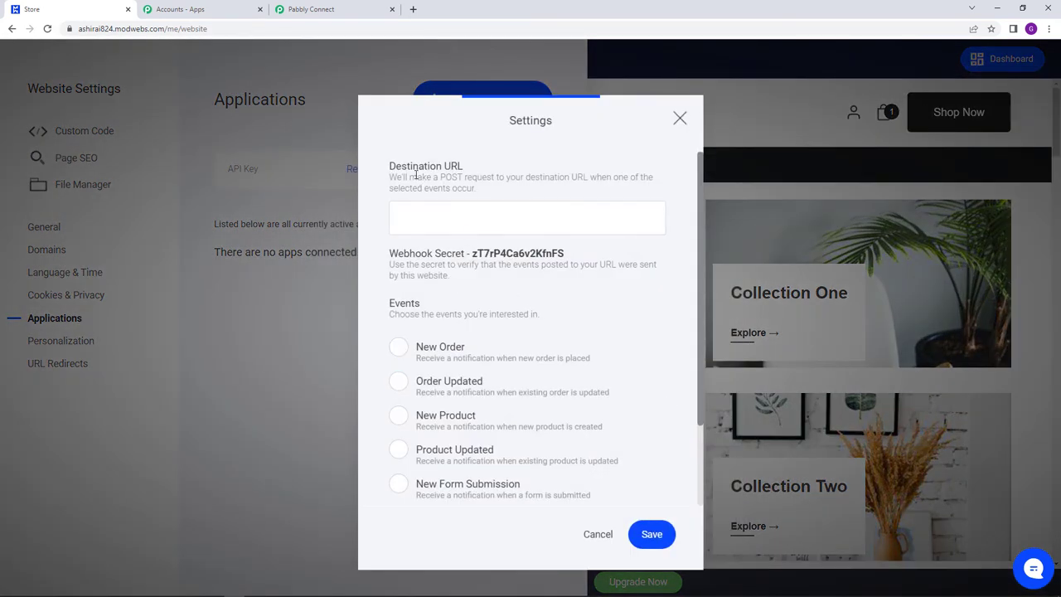
- Paste the Pabbly webhook URL into the Destination URL field
right_click(430, 218)
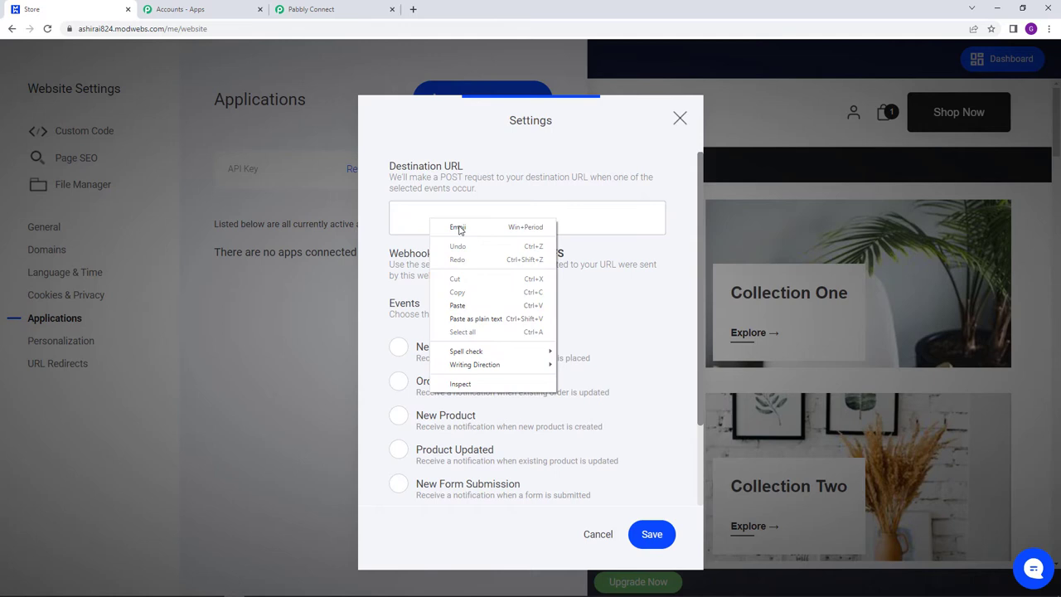
click(513, 306)
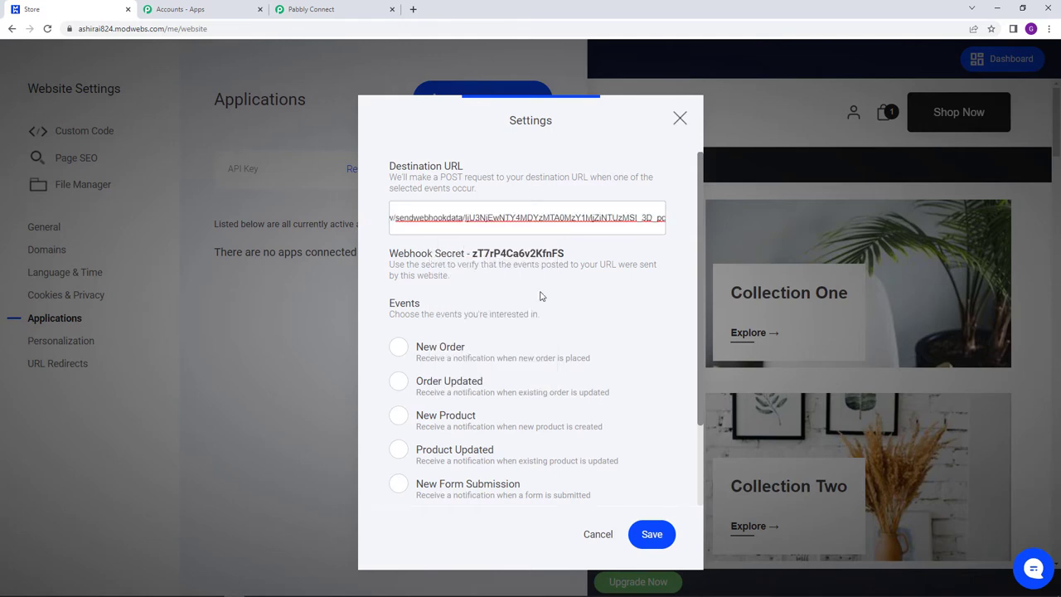
double_click(391, 304)
- Subscribe the webhook to New Order events, save it, and close Website Settings
click(543, 347)
scroll(541, 344, down, 2)
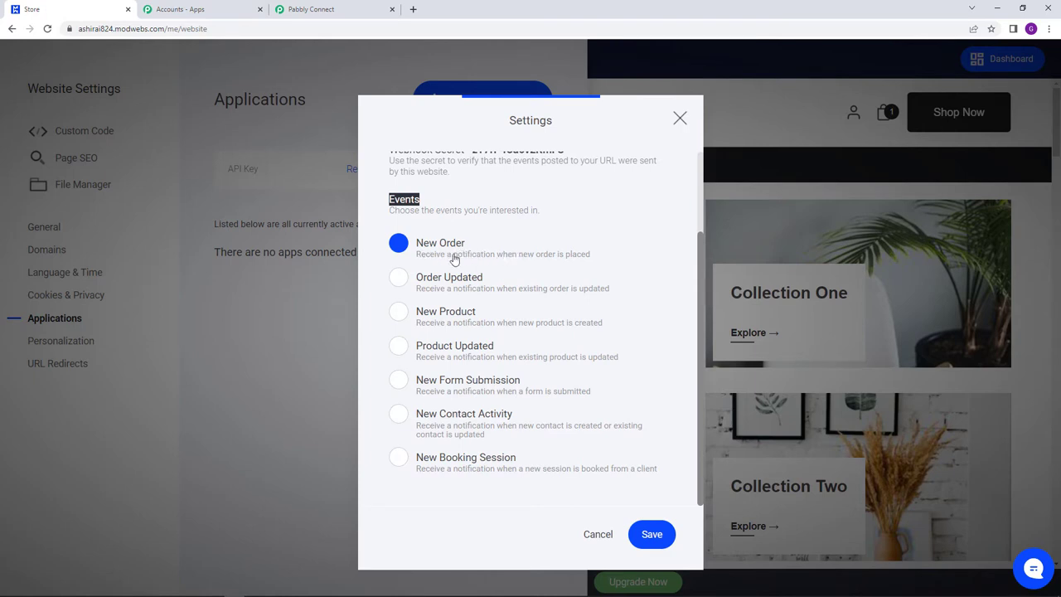
click(399, 245)
click(399, 245)
click(660, 535)
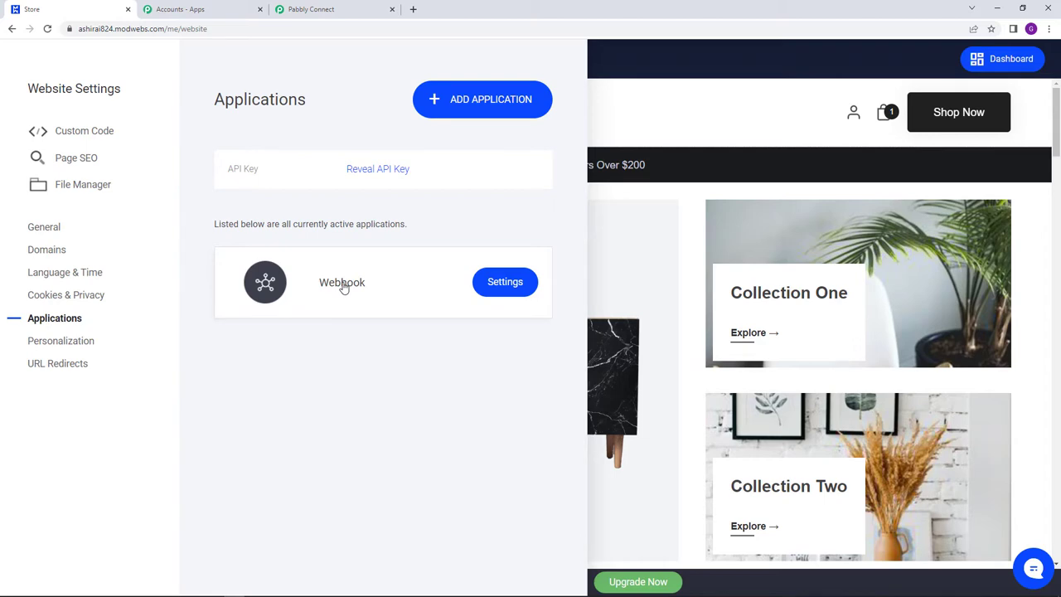
click(621, 128)
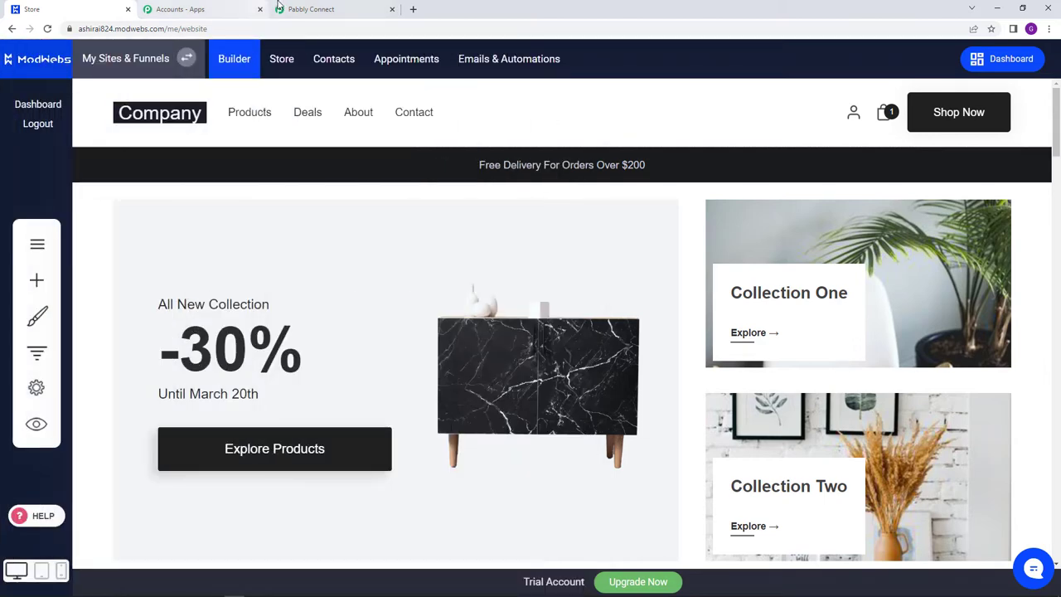
- Confirm the Pabbly trigger awaits a webhook response, then open the Modwebs Store section
click(280, 9)
click(661, 507)
scroll(651, 493, down, 2)
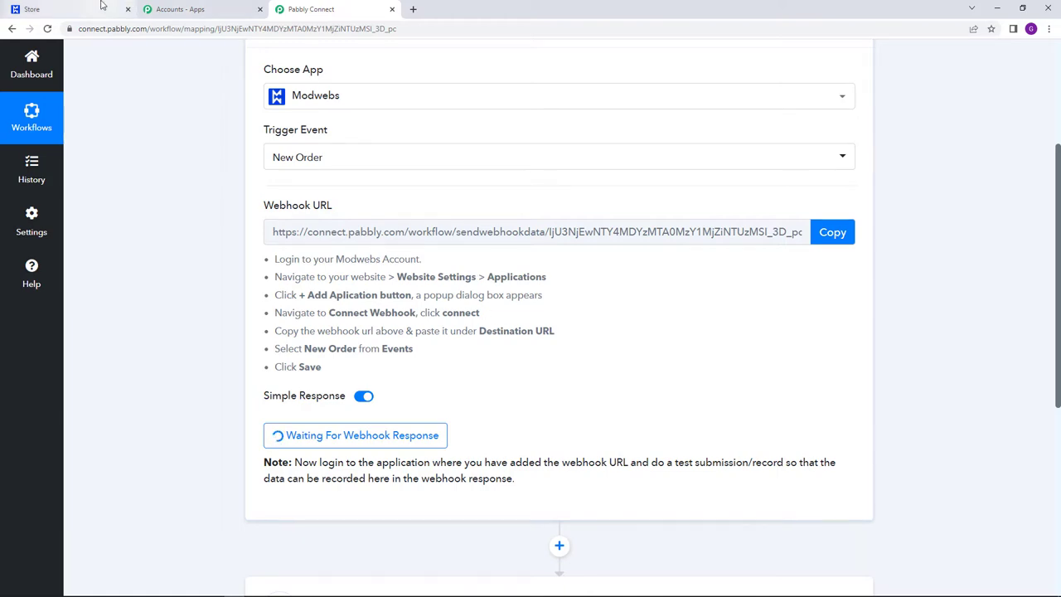
click(49, 10)
click(286, 61)
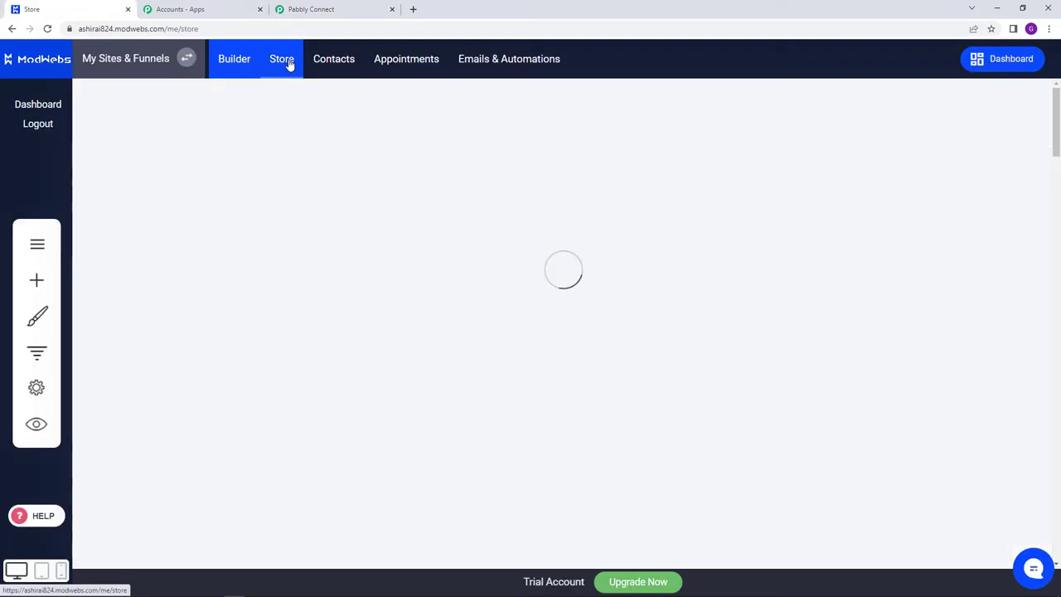
- Open the Cupboard product, preview its page, and add it to the cart
click(108, 246)
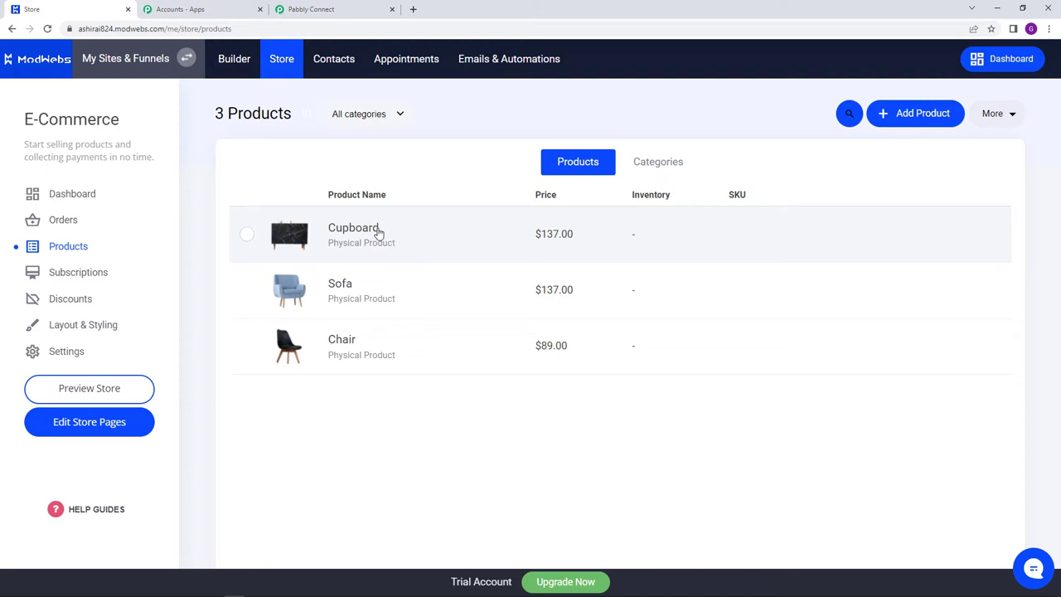
click(377, 233)
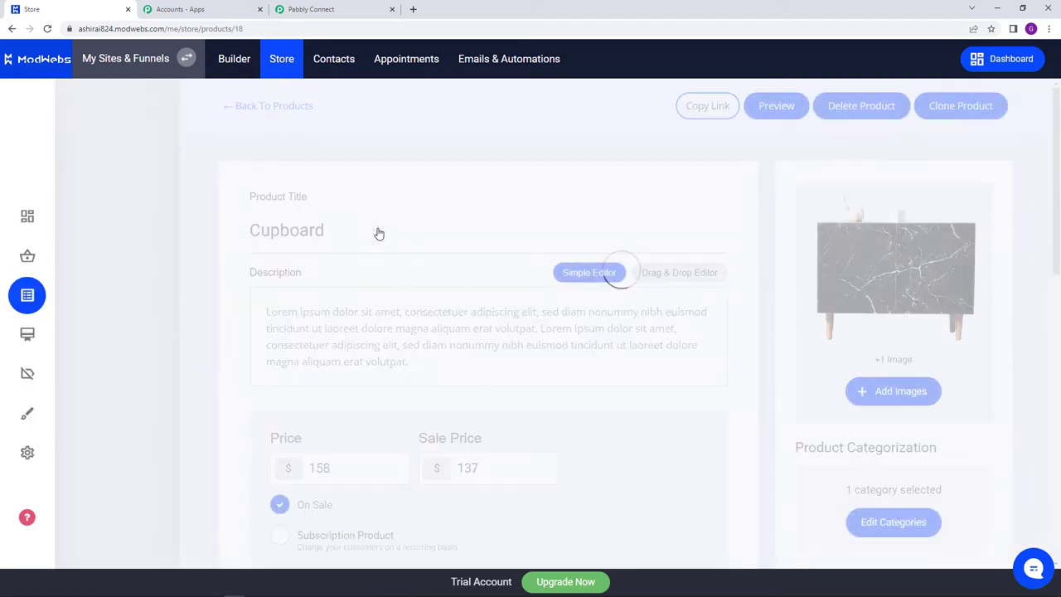
scroll(407, 240, down, 2)
scroll(425, 258, up, 2)
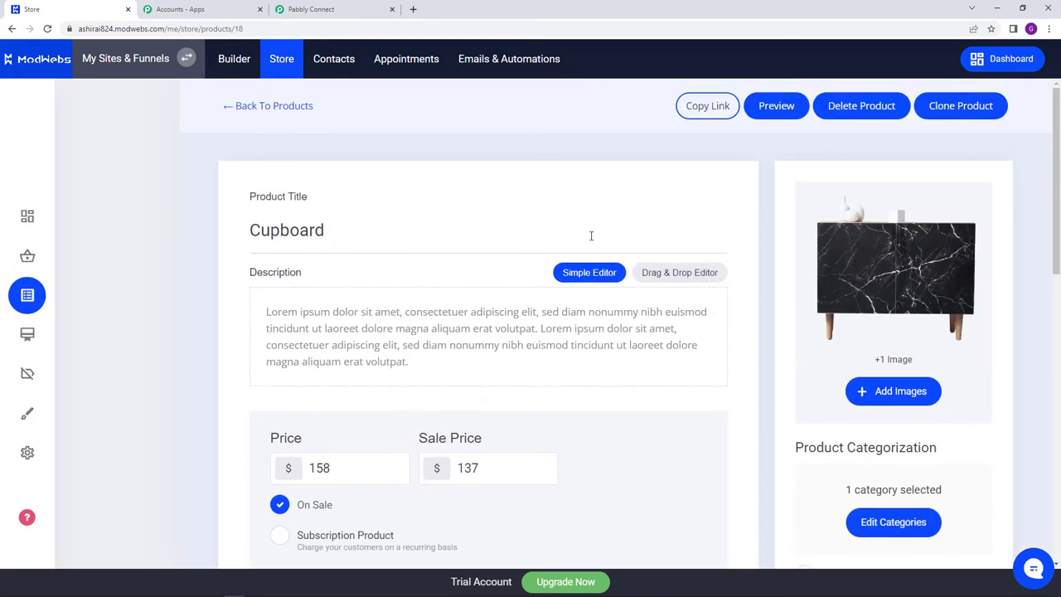
click(778, 110)
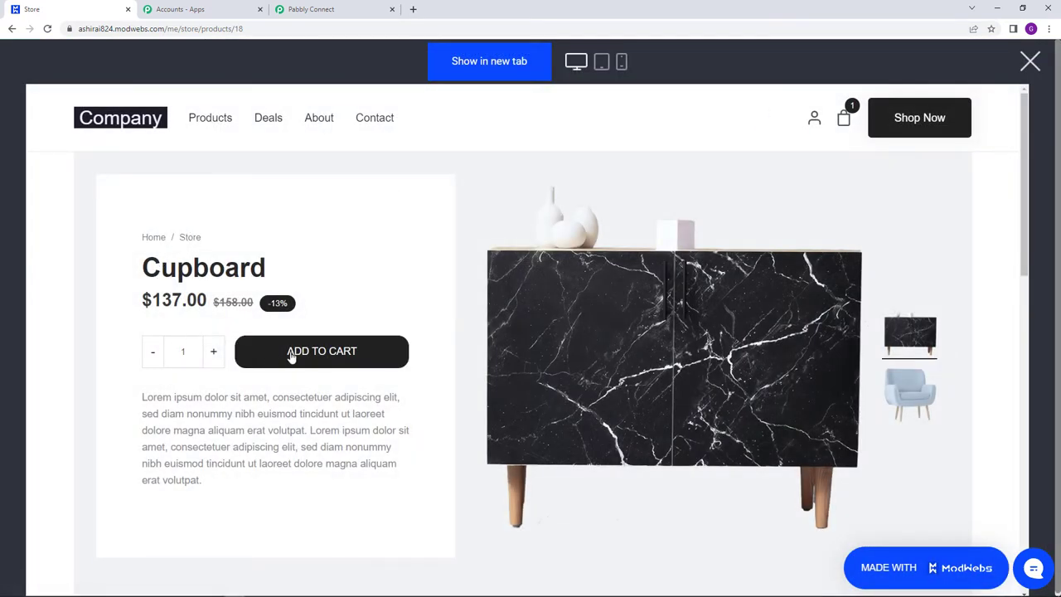
click(324, 353)
- Delete the Chair from the cart and proceed to checkout with only the Cupboard
click(574, 132)
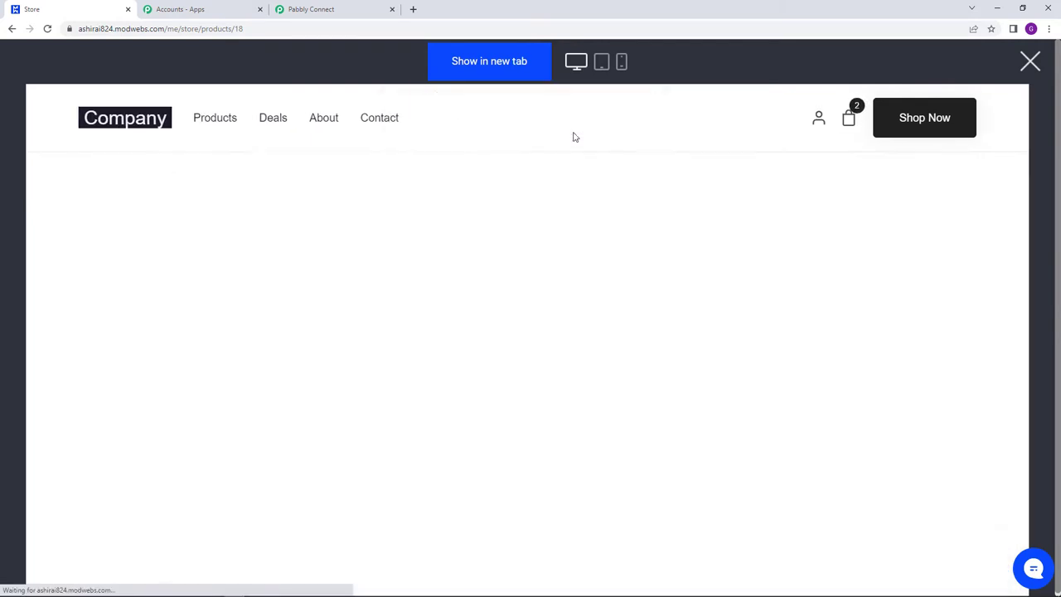
scroll(401, 303, down, 1)
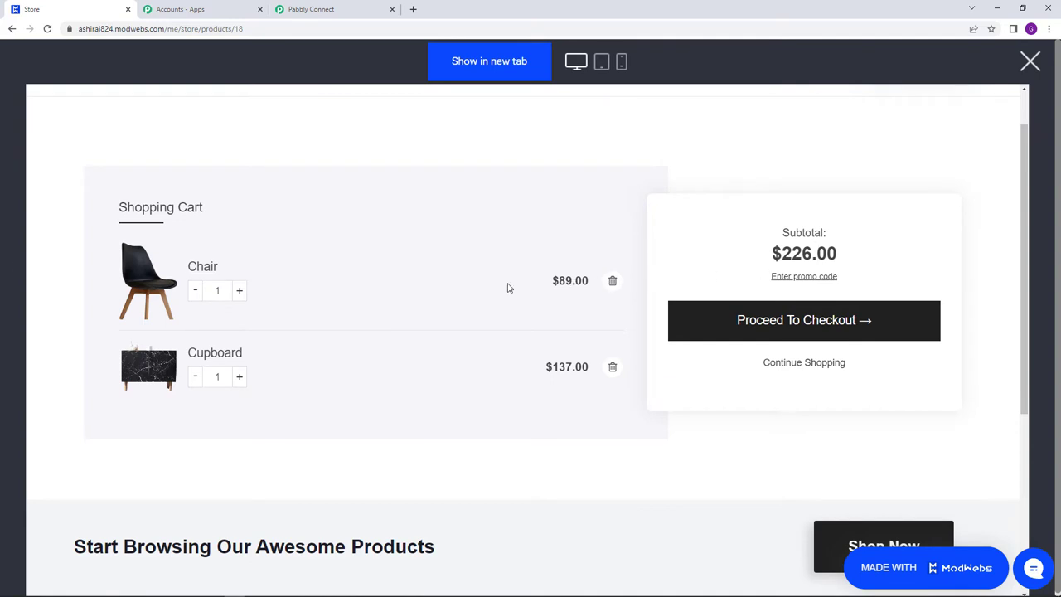
click(610, 284)
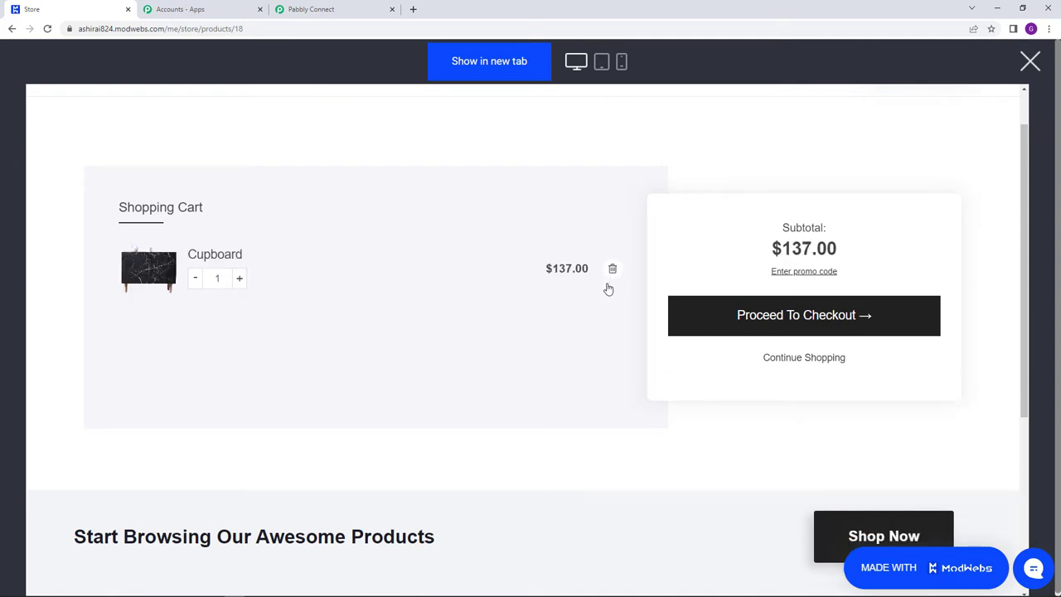
click(821, 323)
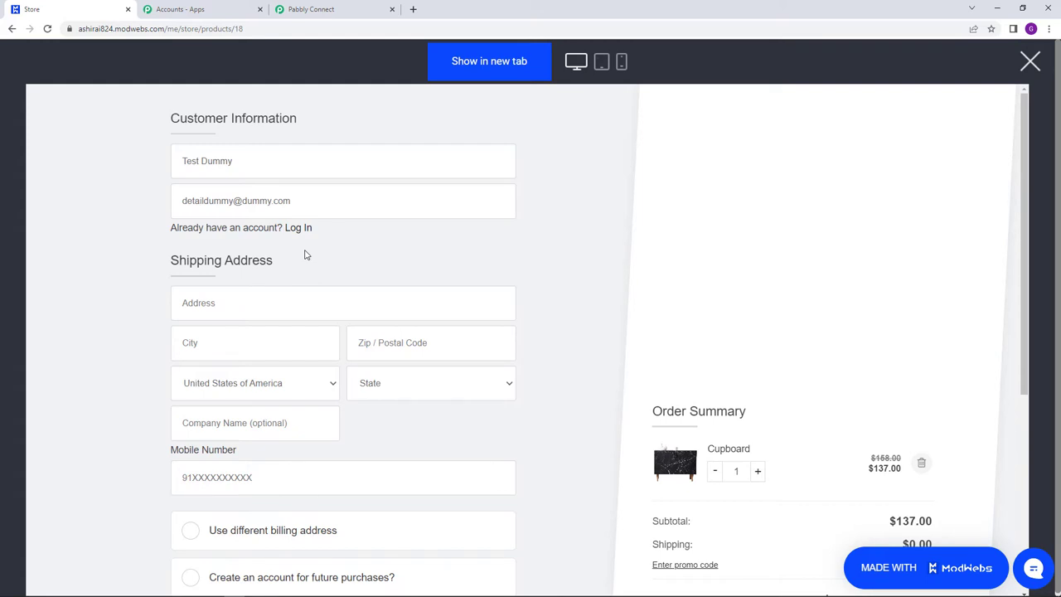
- Fill in the shipping address with city Bhopal, the zip code, and country India
scroll(310, 258, down, 1)
click(273, 254)
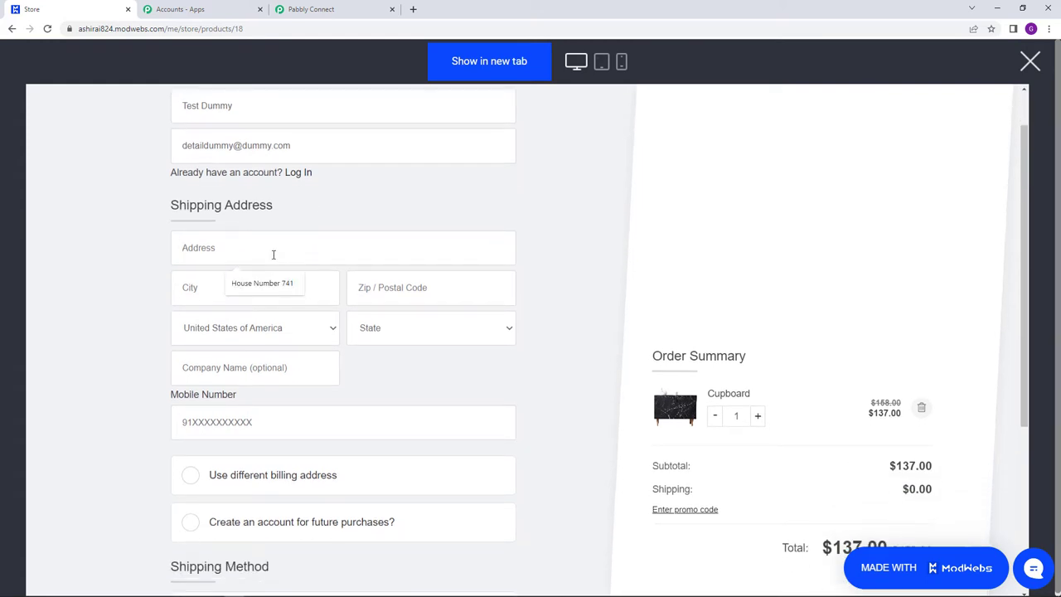
click(279, 283)
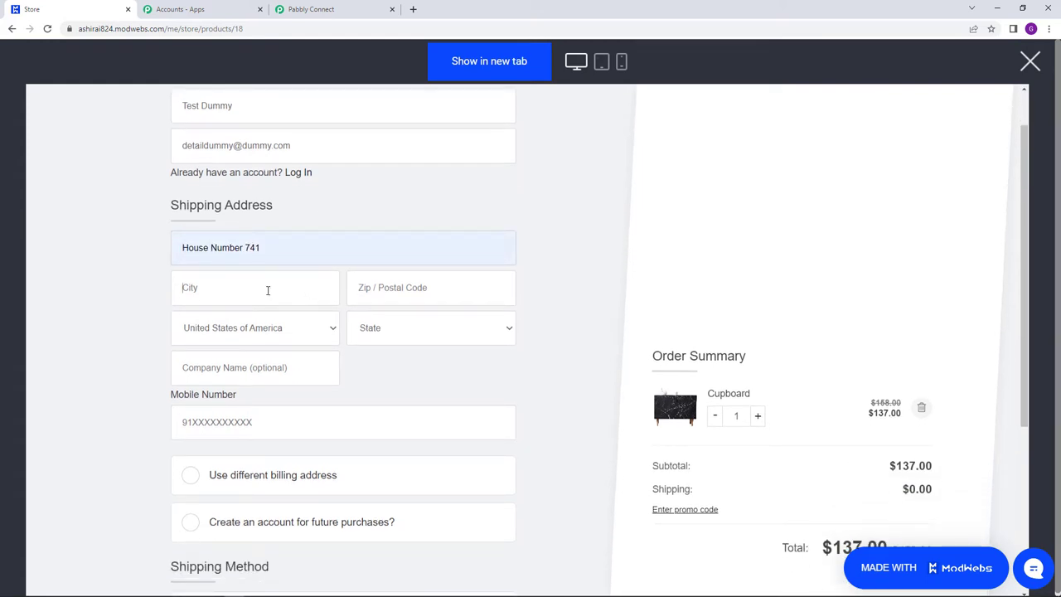
click(268, 290)
text(Bhopal)
click(400, 291)
click(422, 322)
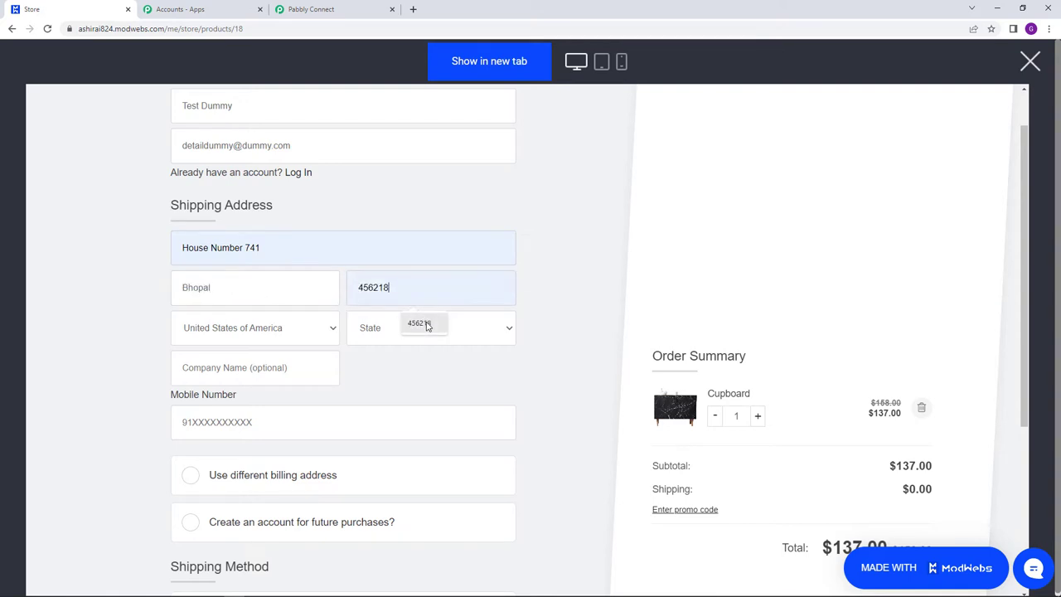
click(286, 331)
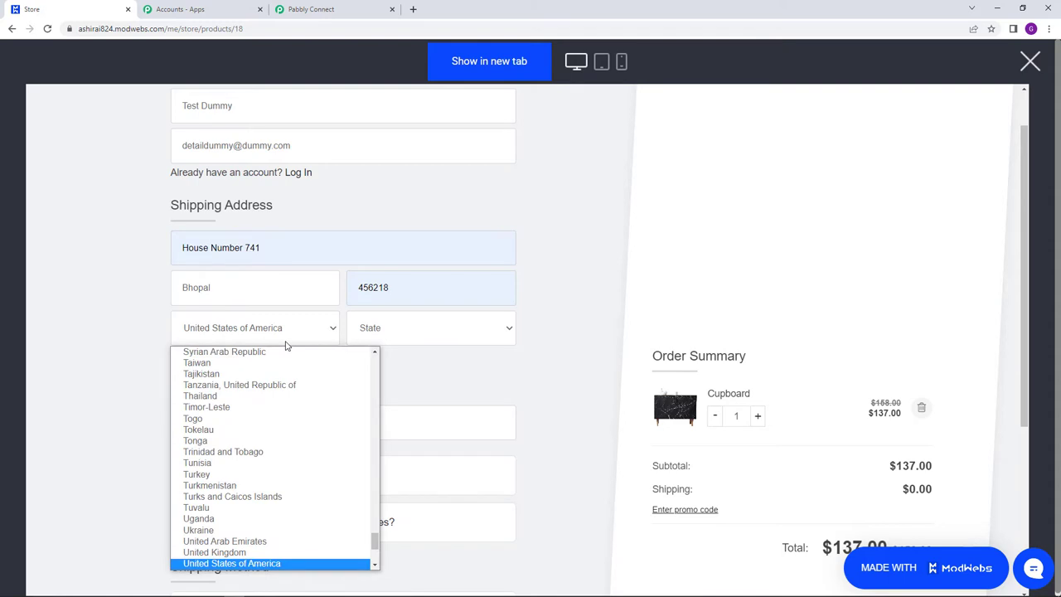
key(i)
key(n)
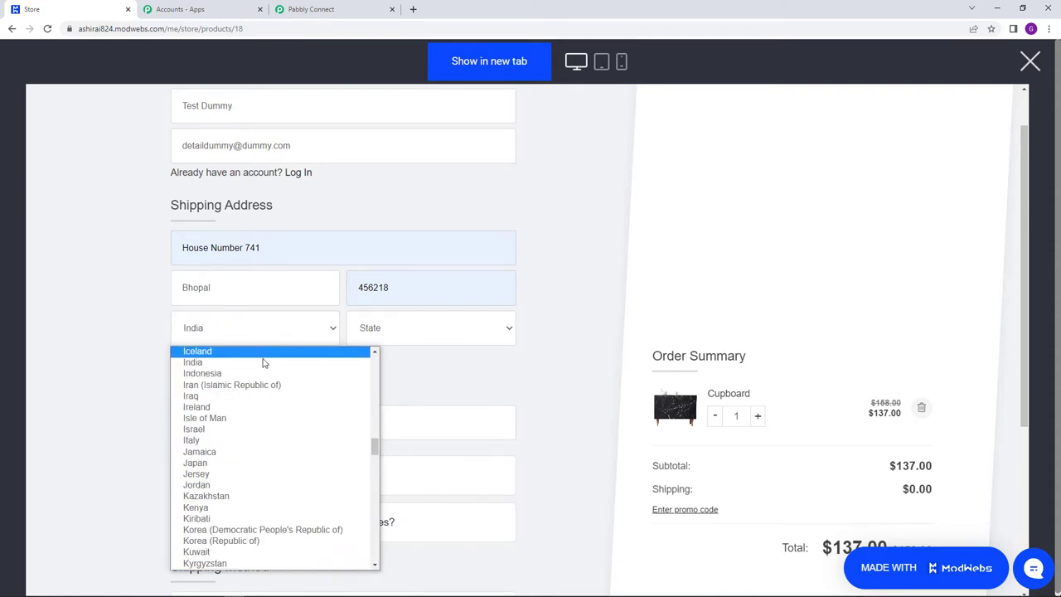
click(274, 362)
- Enter the customer's mobile number on the checkout form
scroll(386, 384, down, 1)
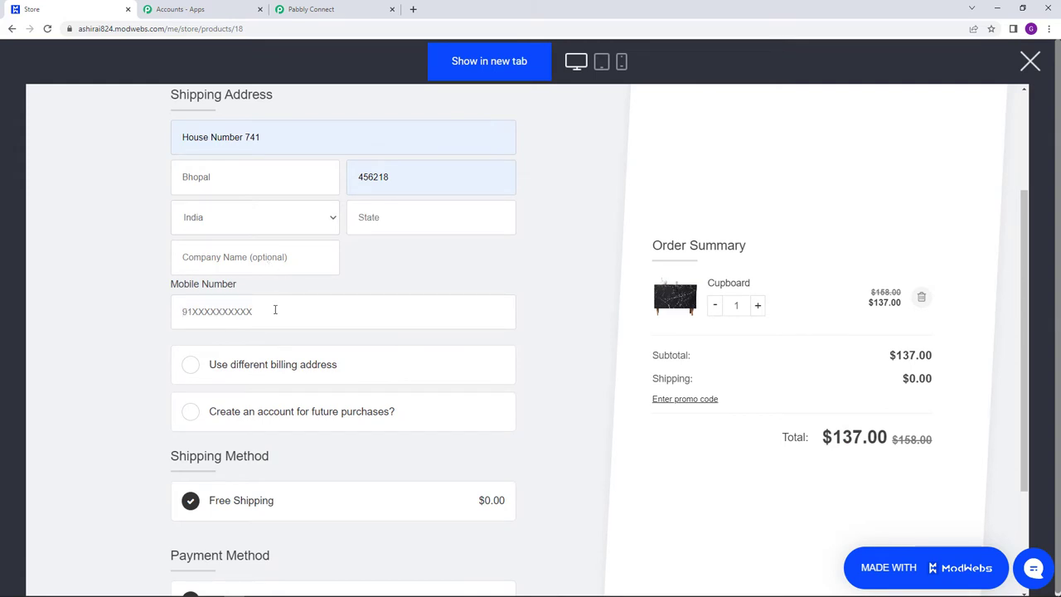
text(91**********)
scroll(400, 296, up, 2)
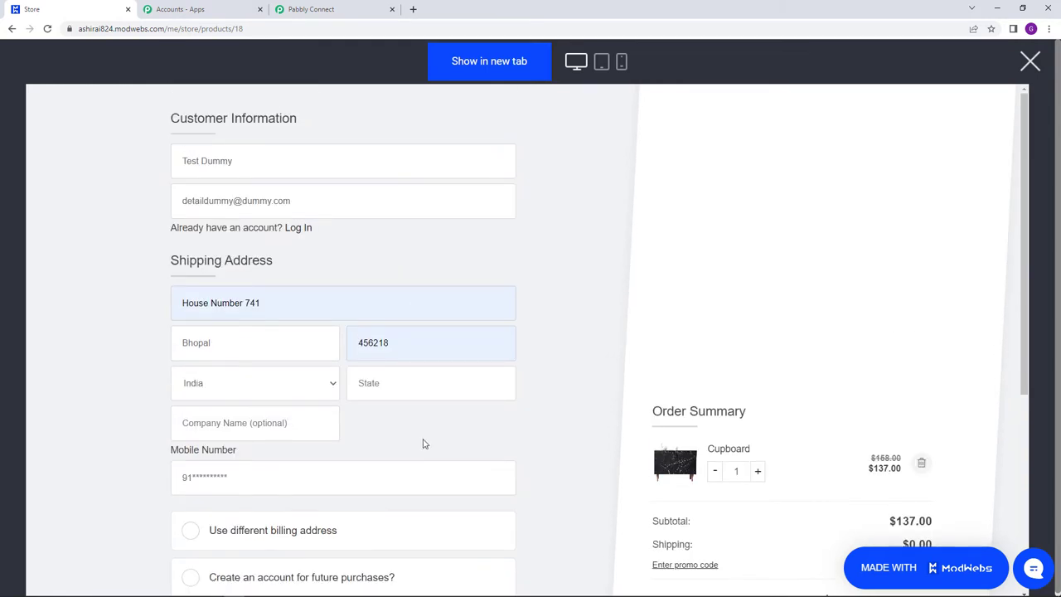
scroll(424, 439, down, 2)
scroll(413, 398, down, 2)
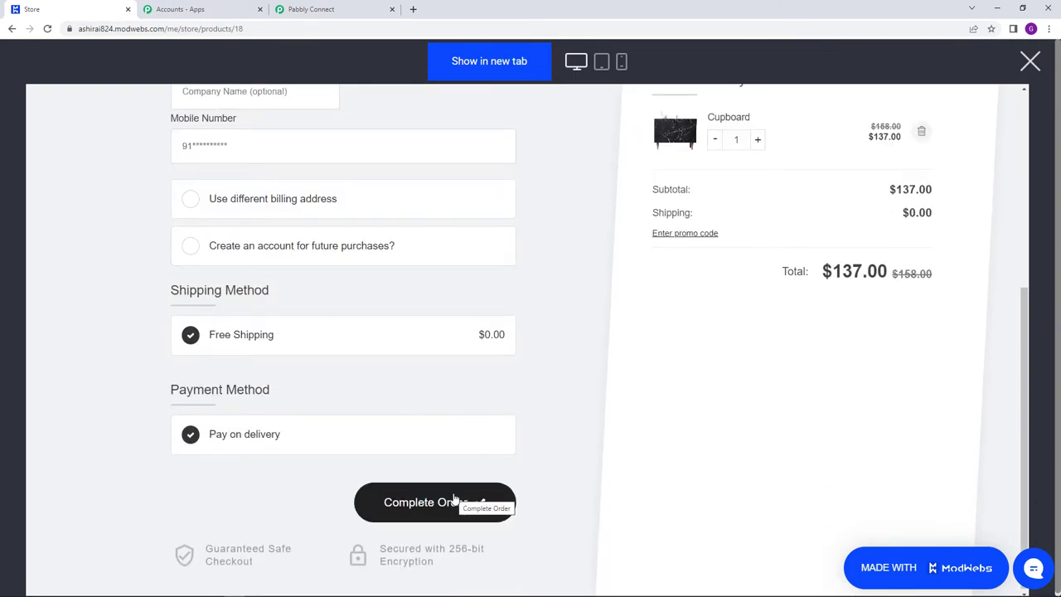
- Place the order, check the thank-you confirmation, and return to Pabbly Connect
click(311, 9)
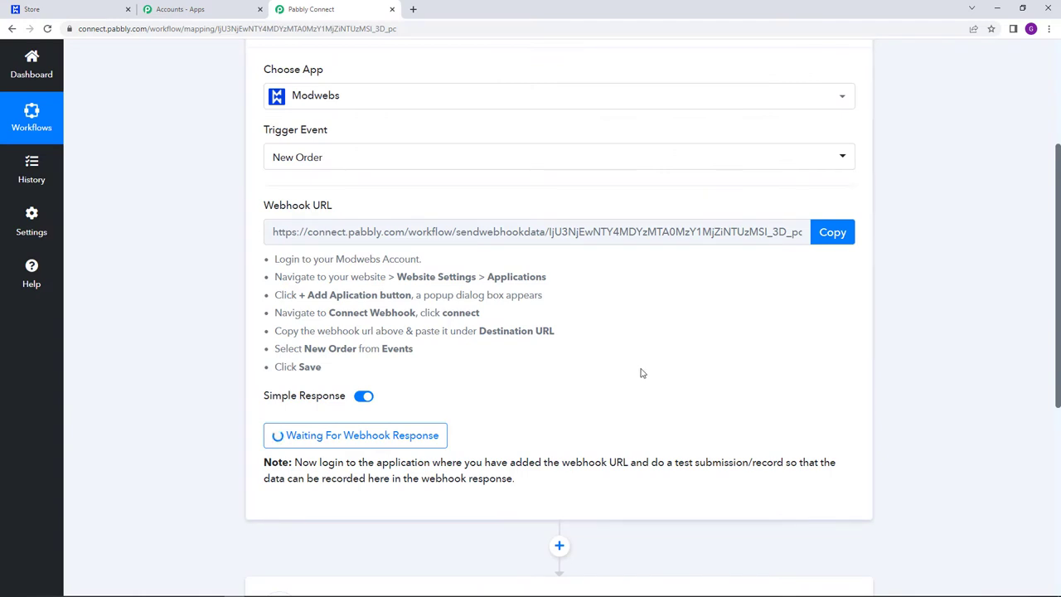
click(82, 7)
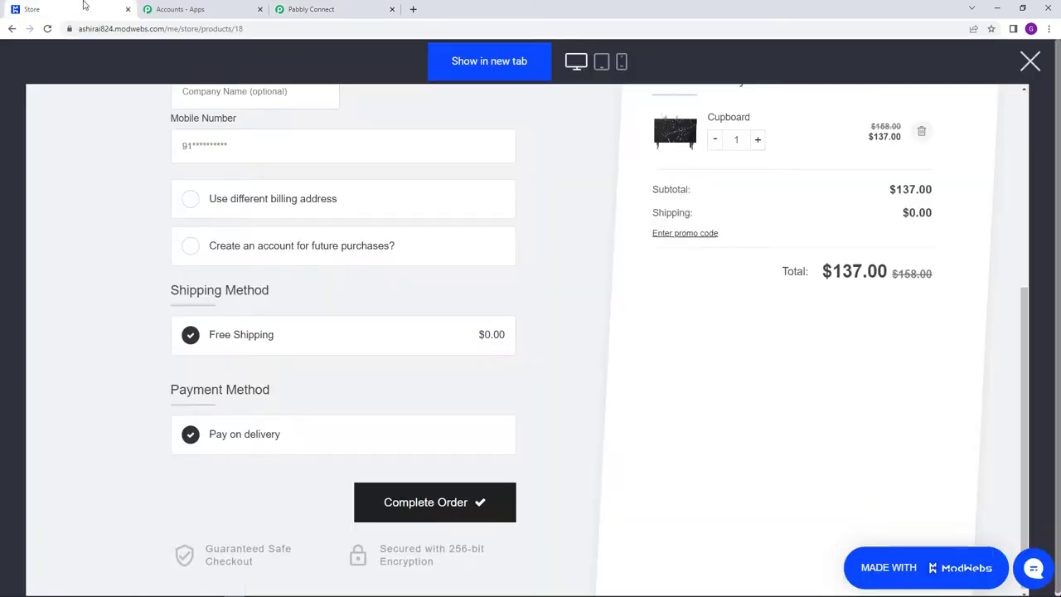
click(426, 496)
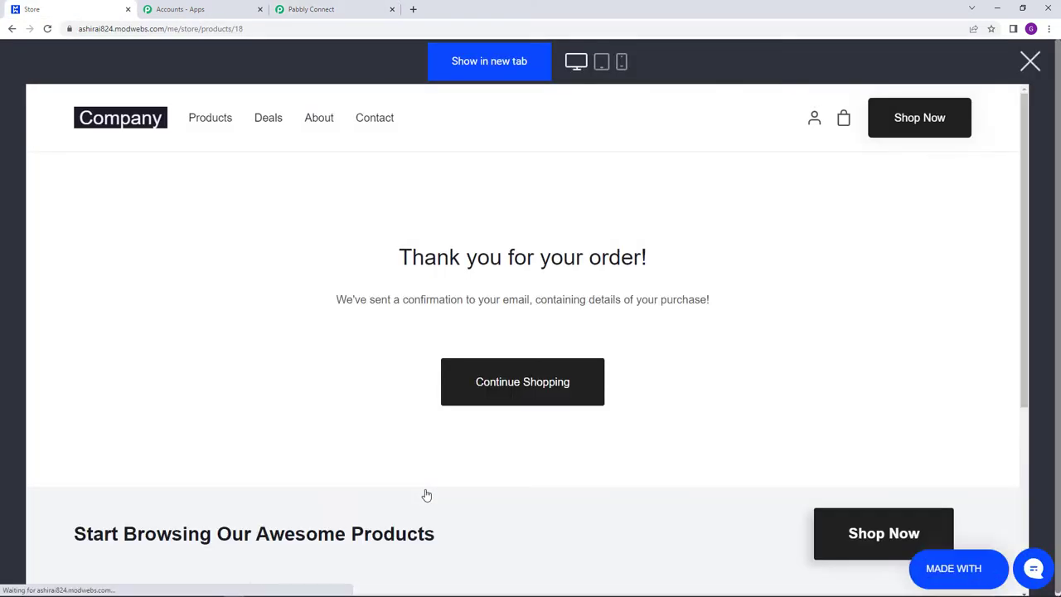
drag(405, 258, 655, 262)
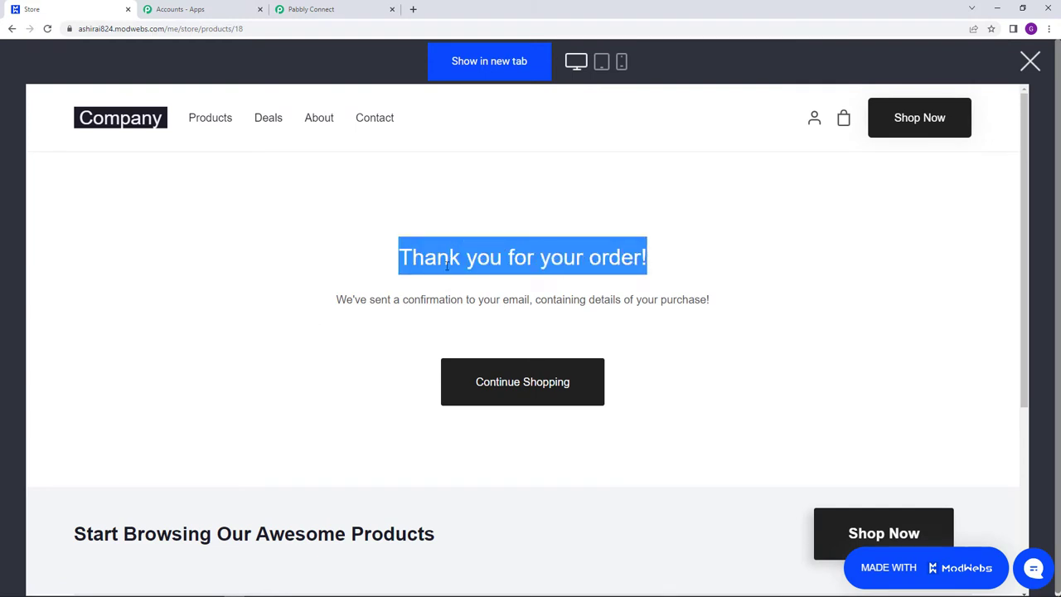
click(323, 9)
scroll(995, 282, down, 4)
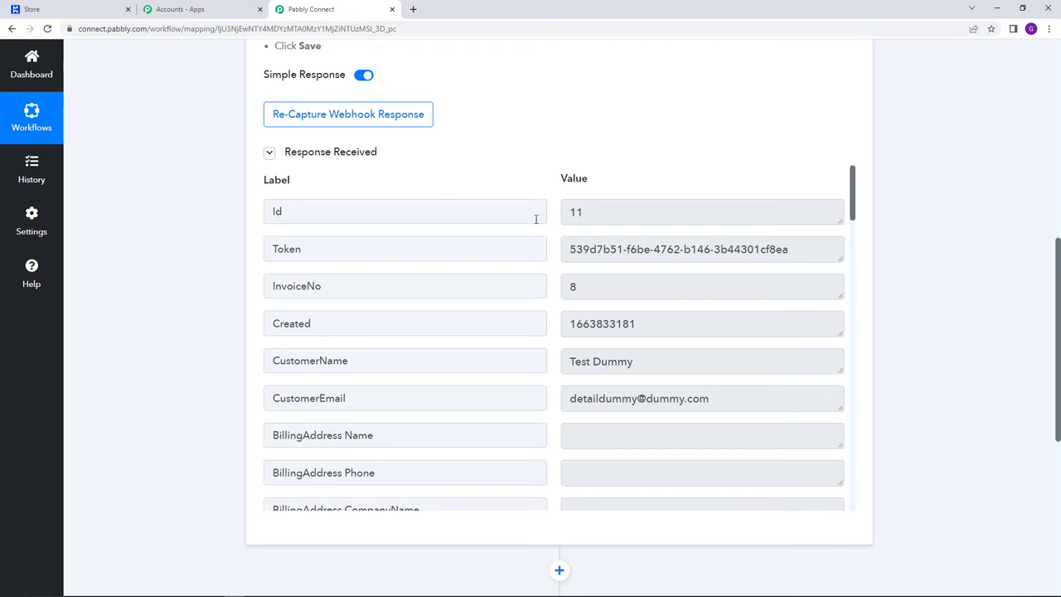
scroll(630, 253, down, 2)
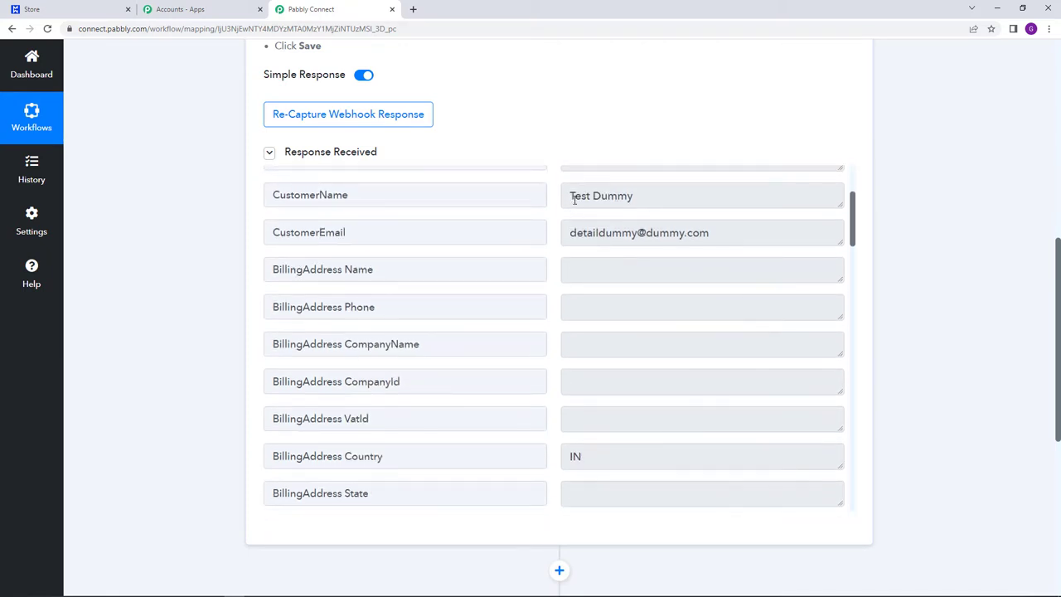
drag(574, 199, 644, 196)
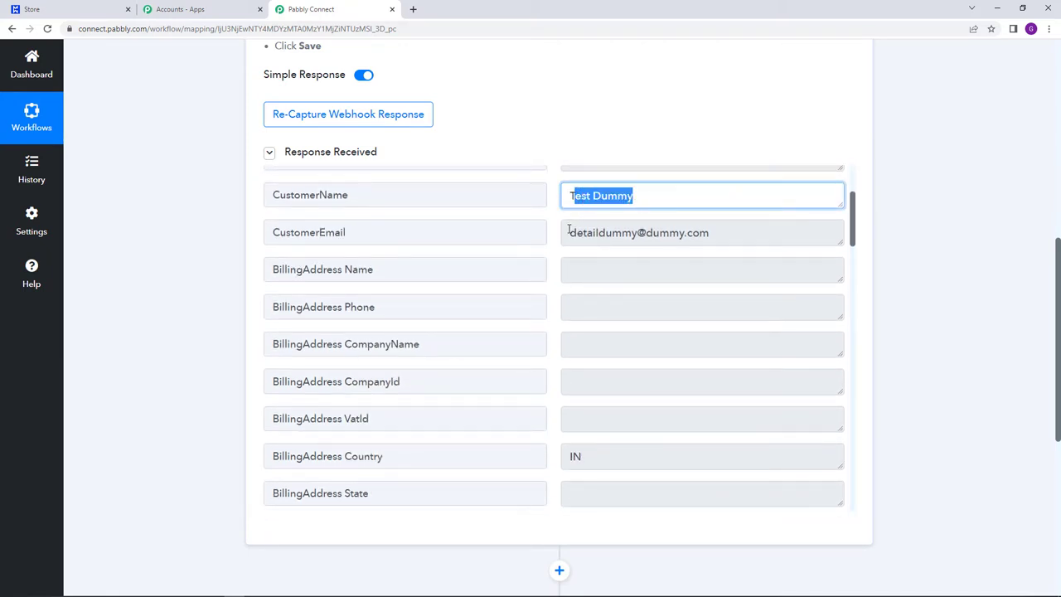
drag(569, 231, 710, 233)
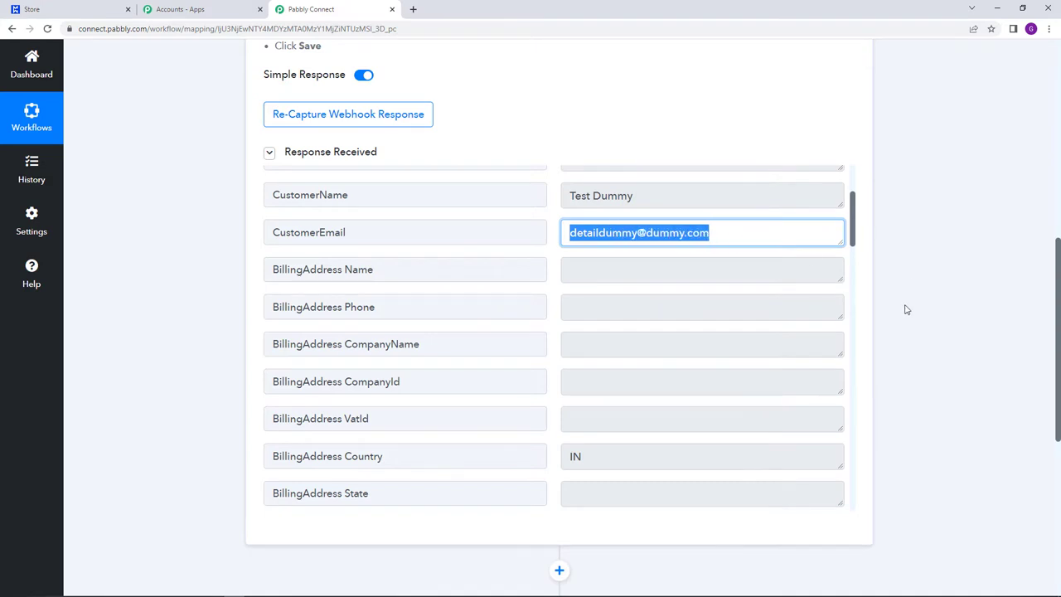
scroll(672, 352, down, 3)
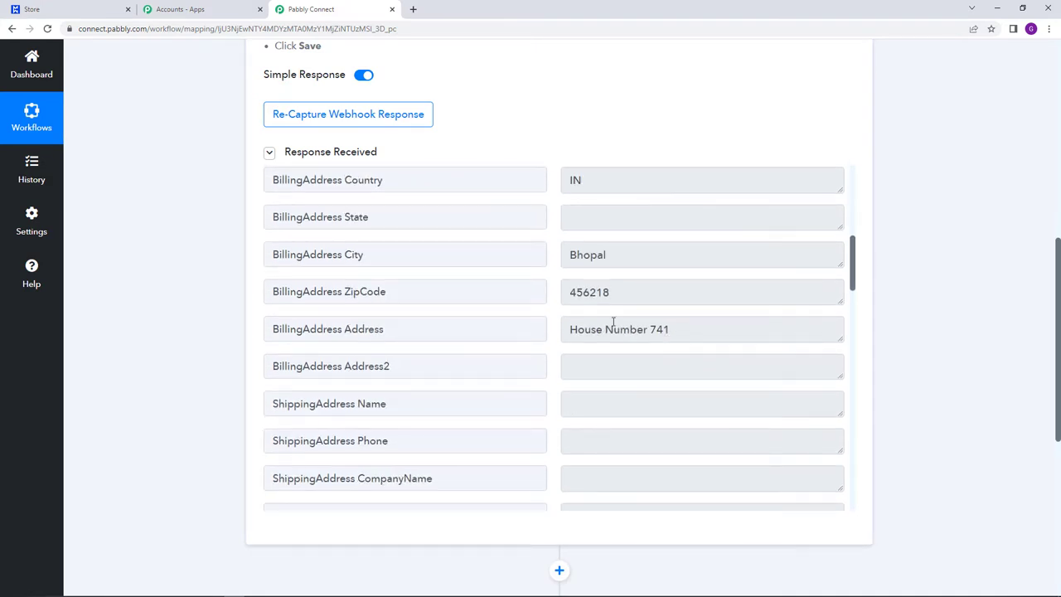
scroll(614, 321, down, 1)
click(614, 203)
drag(613, 204, 625, 240)
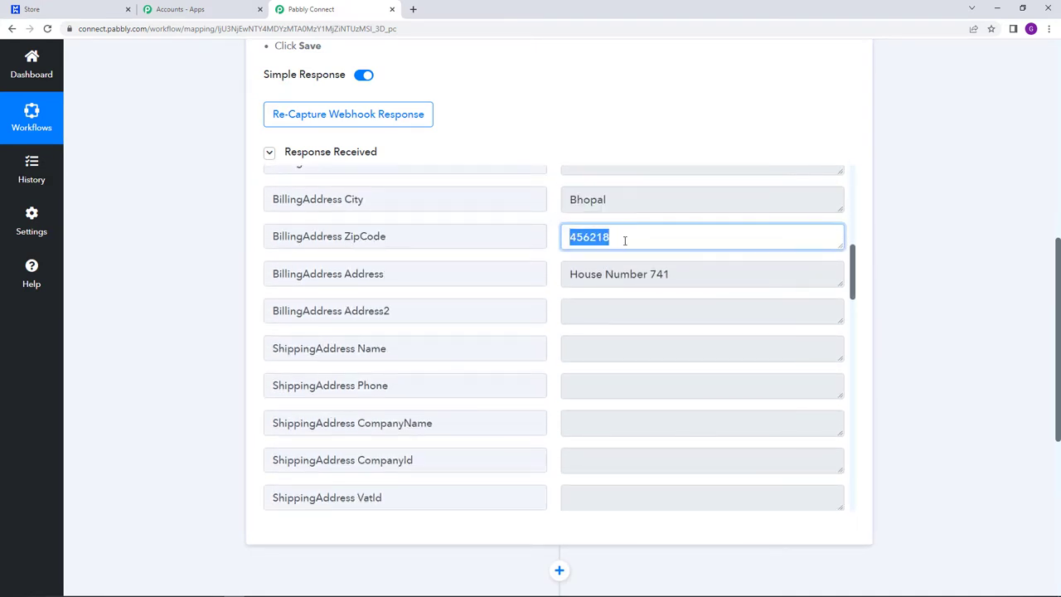
drag(589, 274, 673, 374)
scroll(672, 374, down, 3)
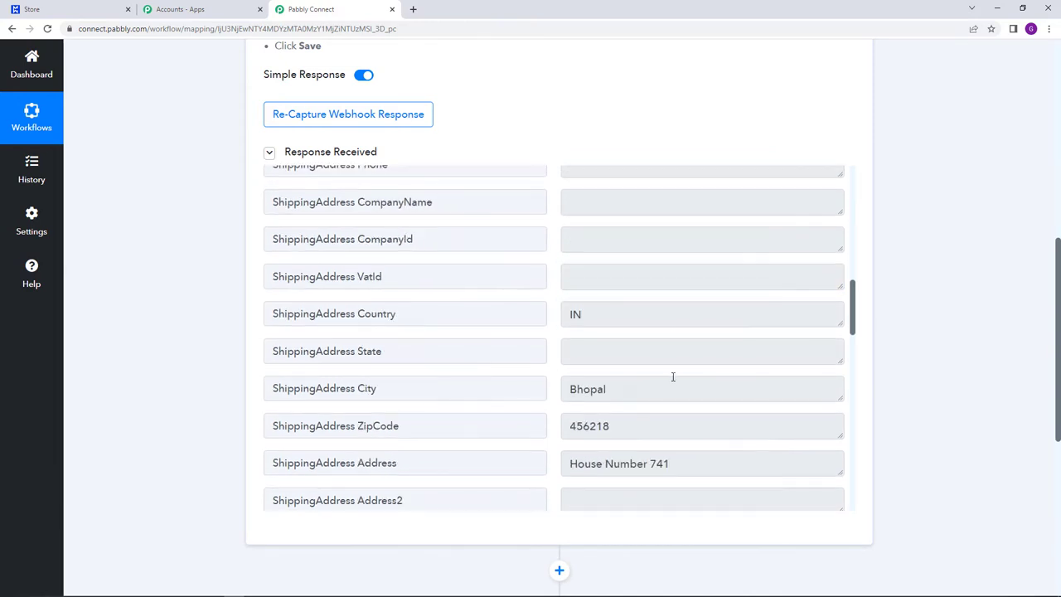
scroll(476, 267, up, 2)
scroll(666, 307, down, 3)
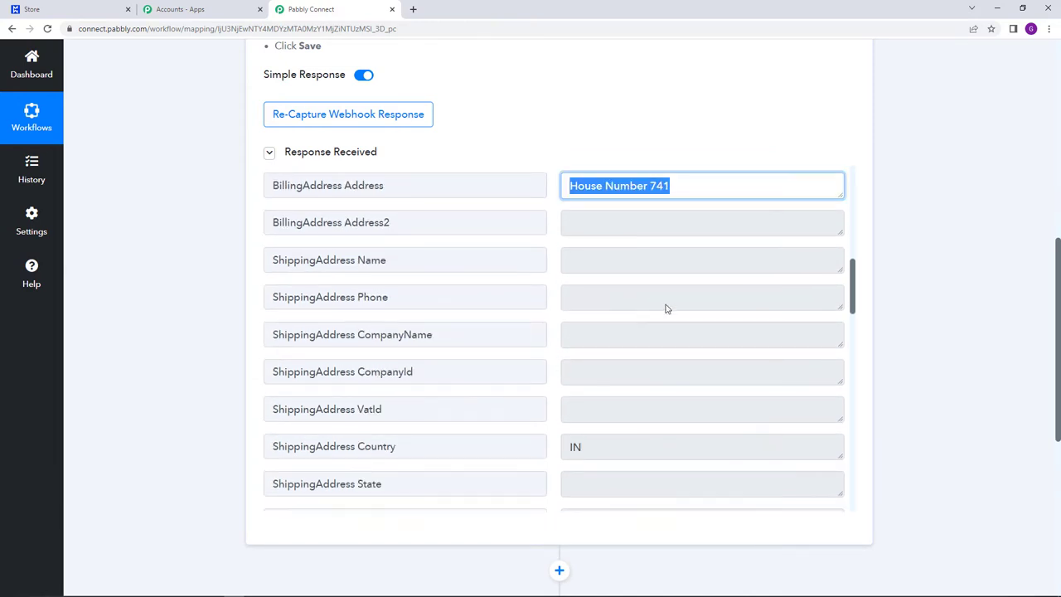
scroll(666, 307, down, 2)
scroll(665, 311, down, 4)
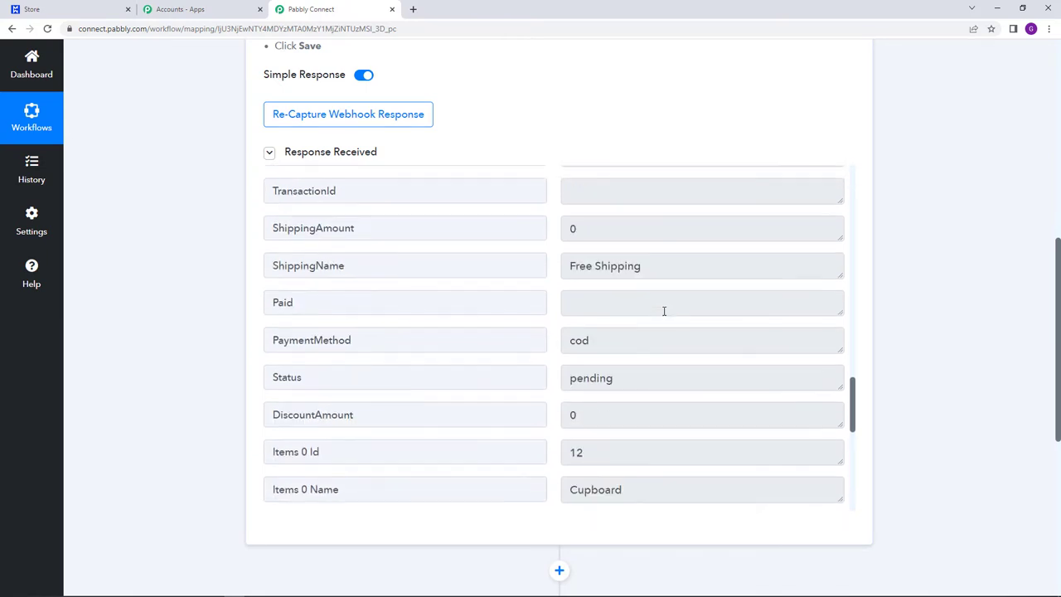
drag(566, 326, 747, 328)
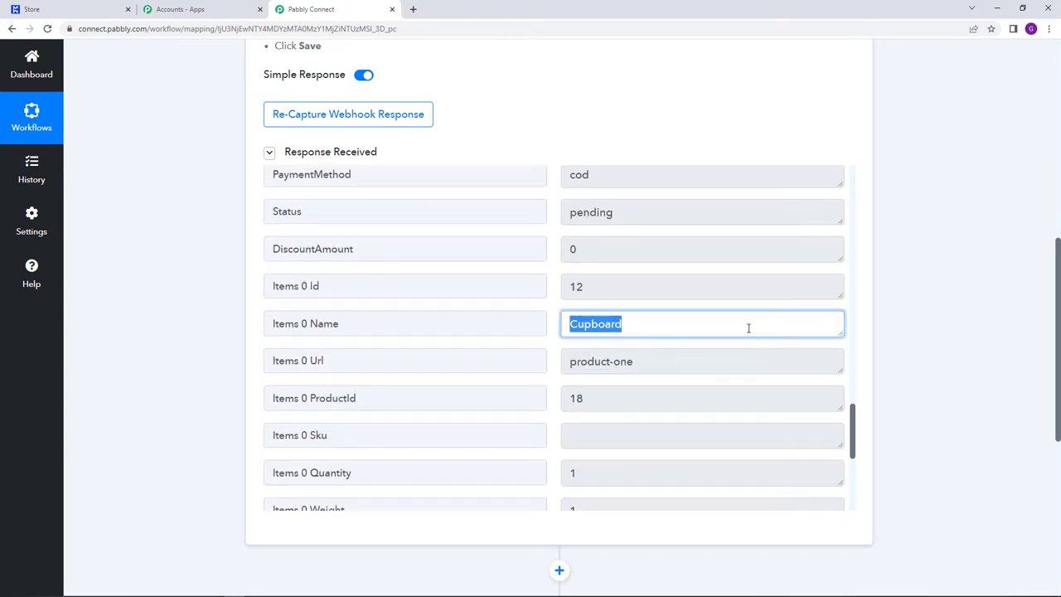
click(920, 344)
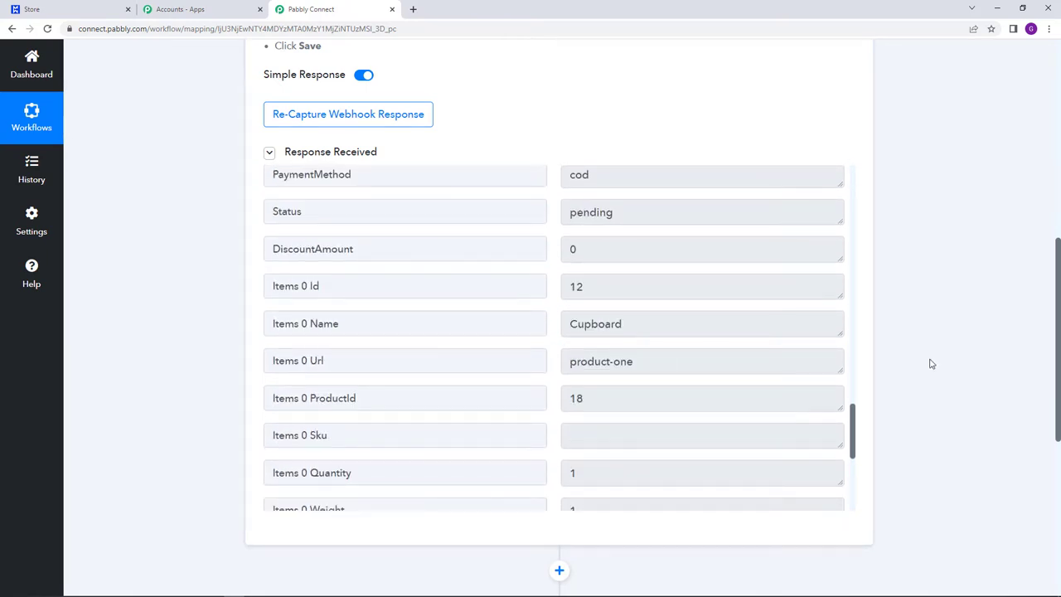
scroll(921, 364, down, 2)
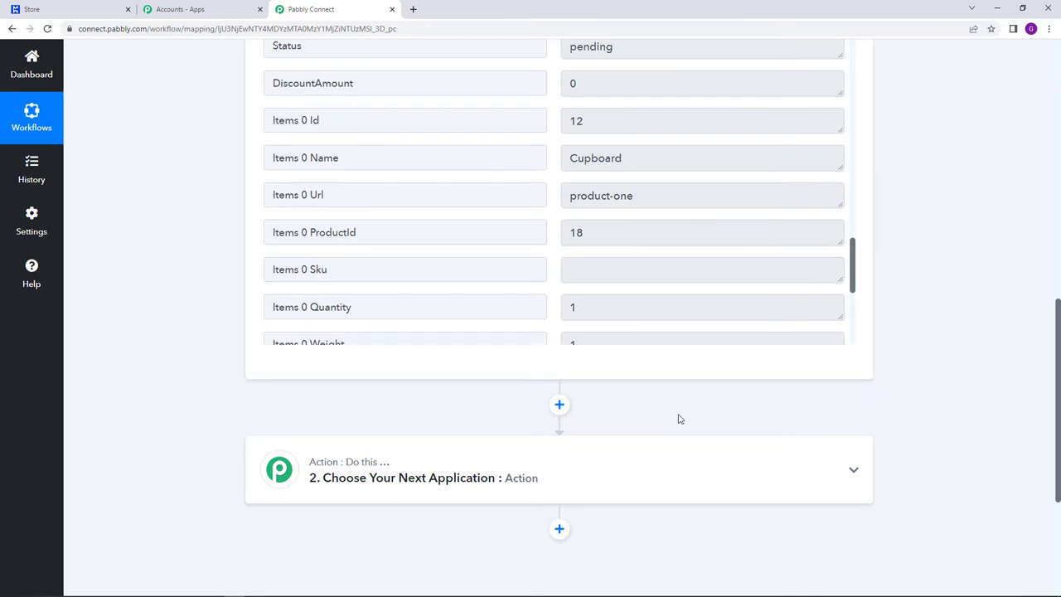
- Choose WhatsApp Cloud API as the second step's app, found by searching 'WHATS'
scroll(663, 414, down, 1)
click(522, 417)
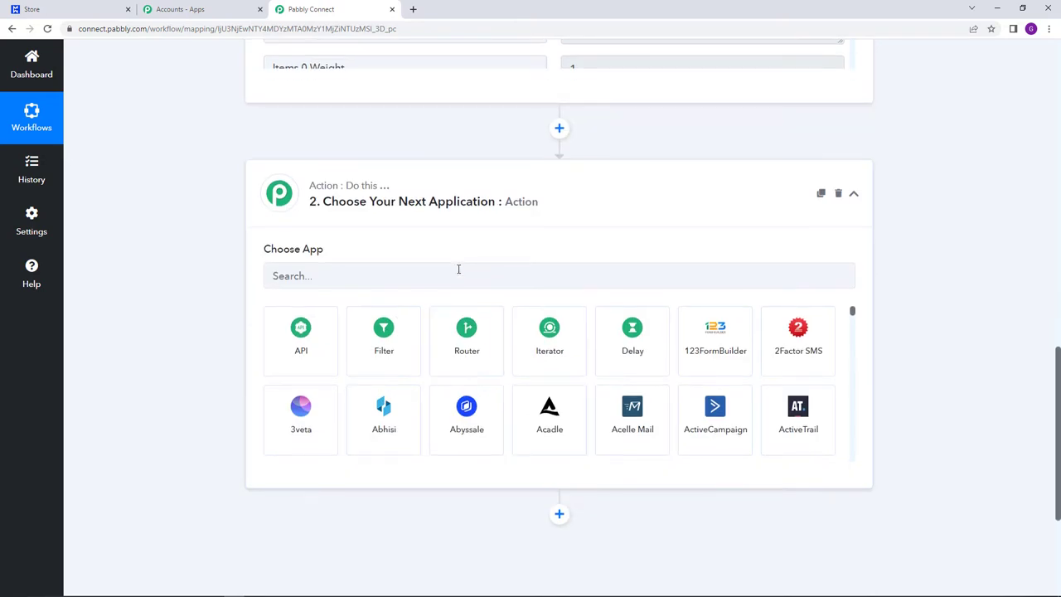
click(459, 269)
text(E)
key(BackSpace)
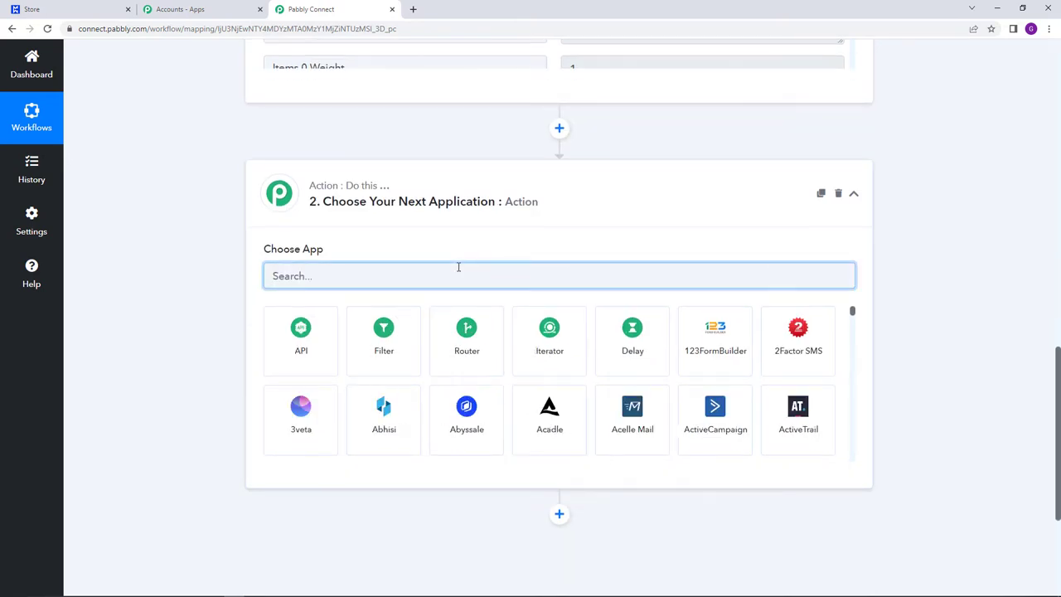
text(WHATS)
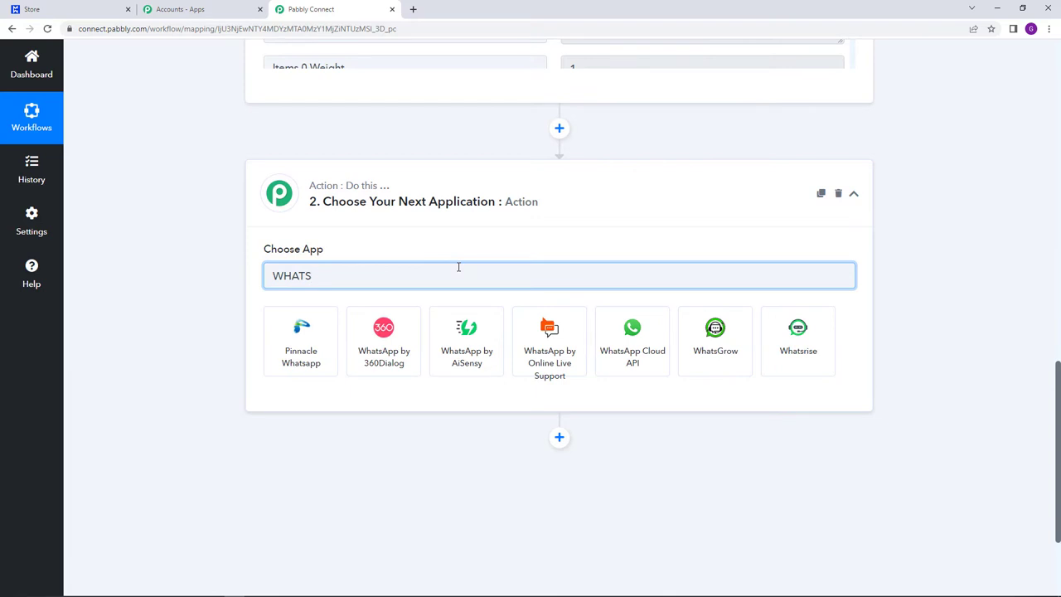
click(631, 362)
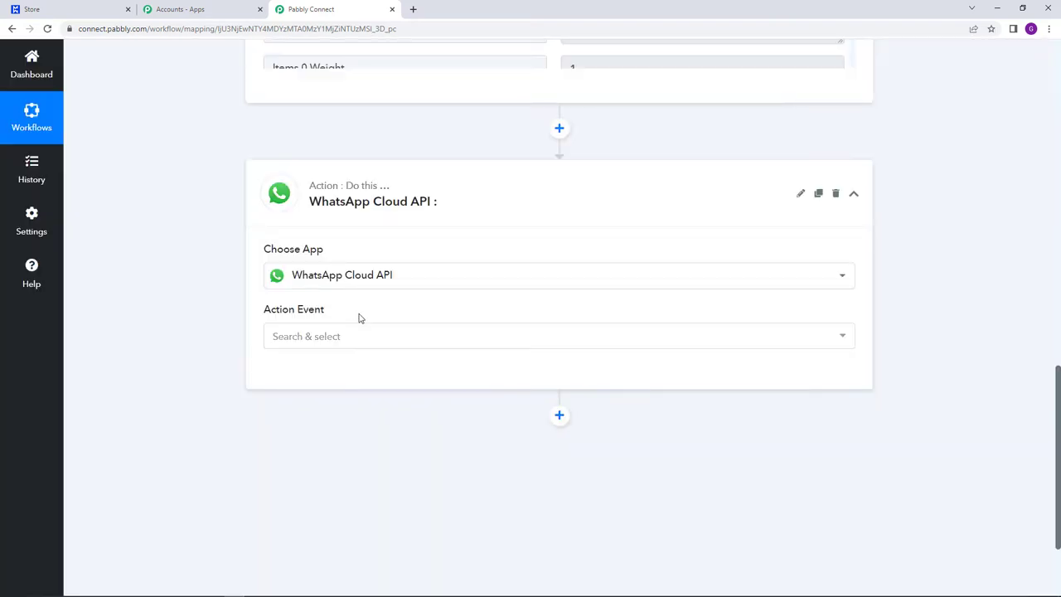
- Set the action event to Send Template Message and begin connecting an account
click(360, 336)
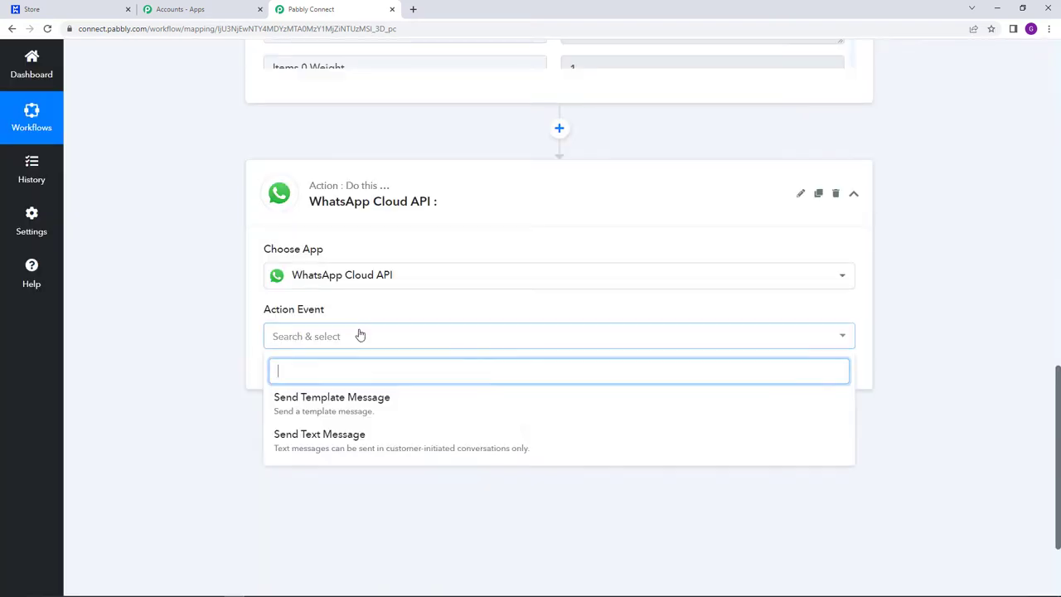
click(338, 404)
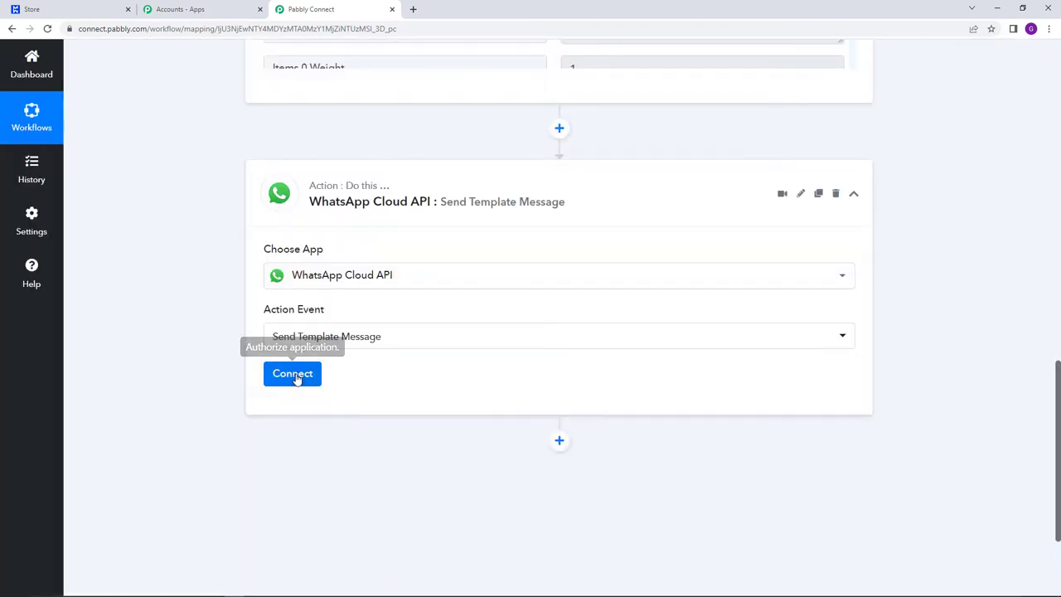
click(295, 374)
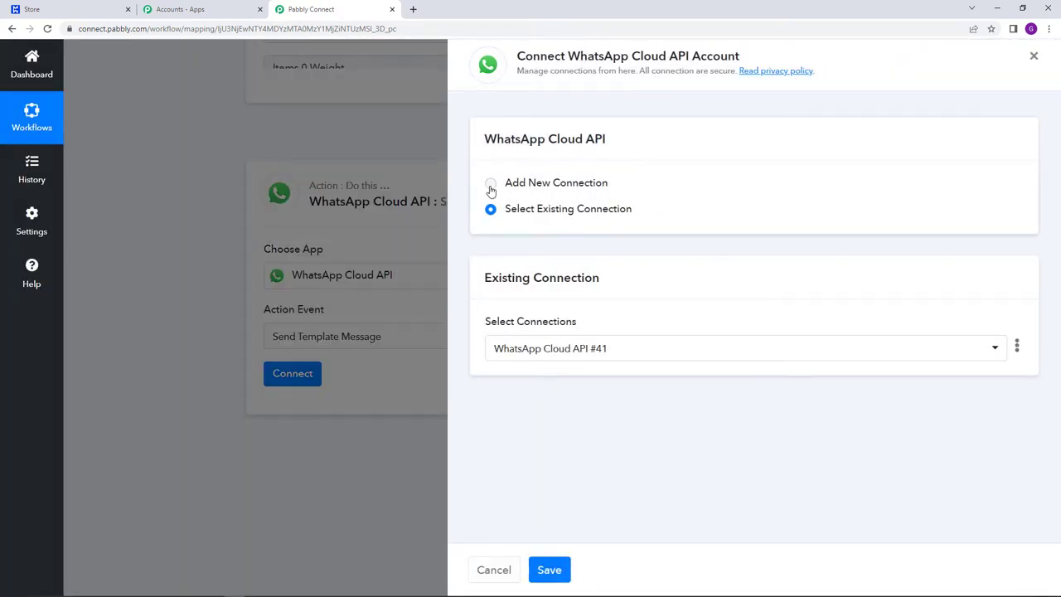
- Add a new WhatsApp Cloud API connection and bring up its Token field
click(490, 186)
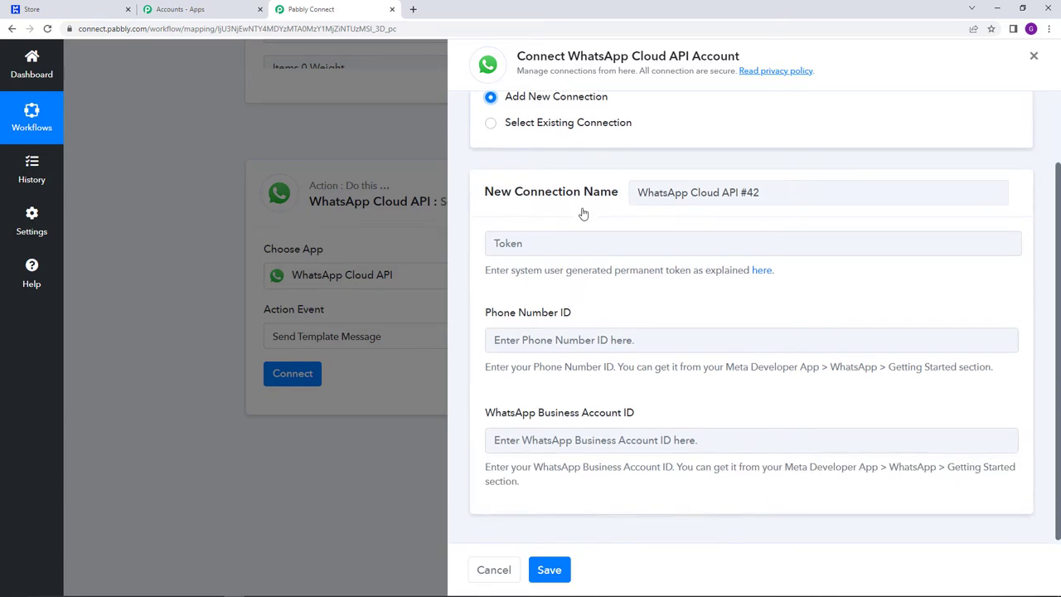
scroll(581, 213, down, 1)
click(543, 241)
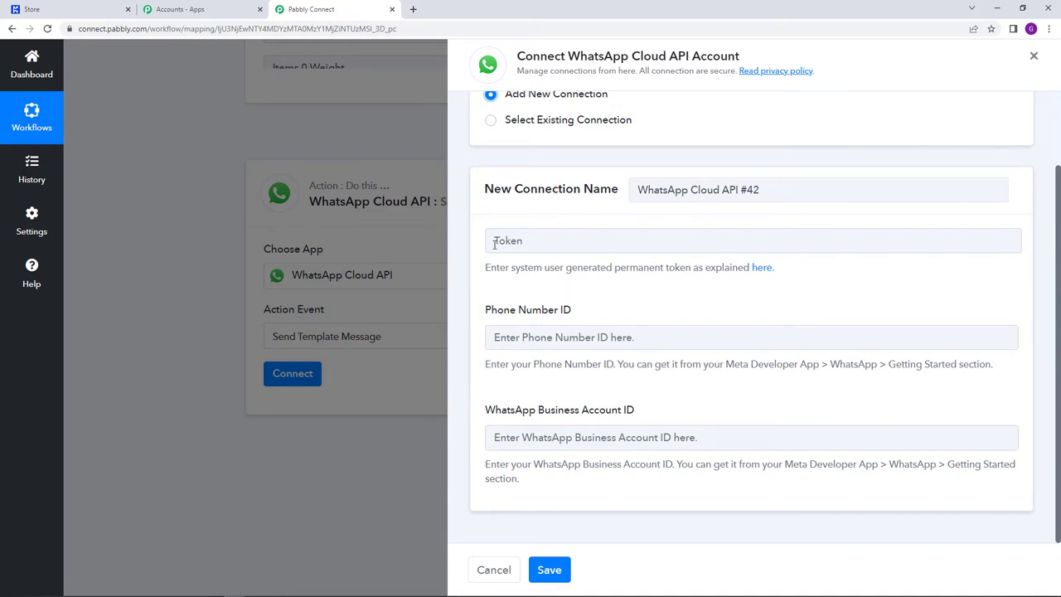
click(565, 218)
- Point out the required Phone Number ID and WhatsApp Business Account ID fields
drag(486, 310, 572, 313)
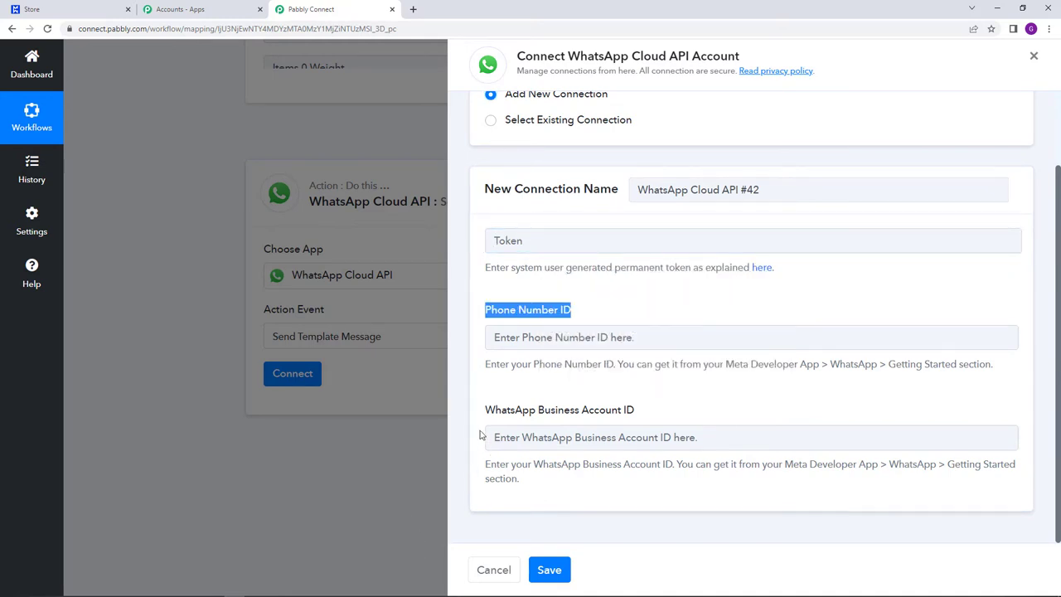
drag(486, 409, 713, 427)
click(706, 408)
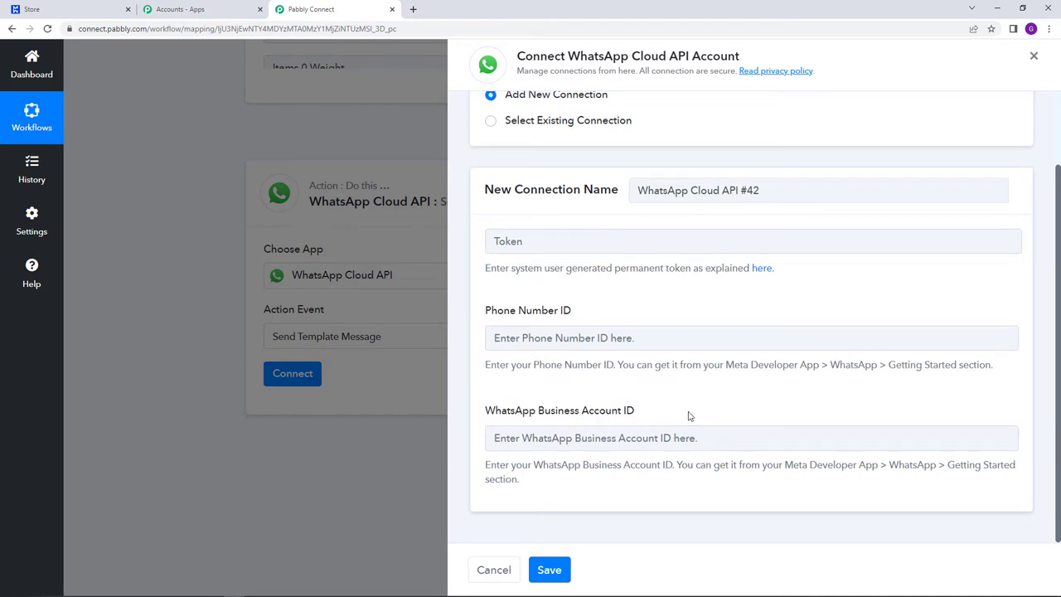
scroll(688, 416, up, 2)
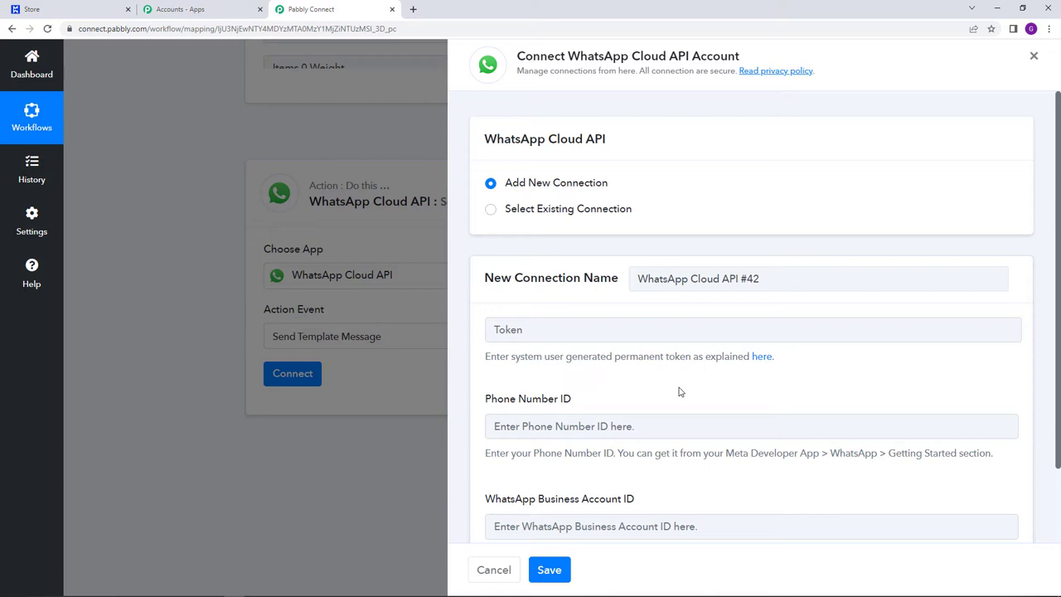
scroll(678, 392, down, 2)
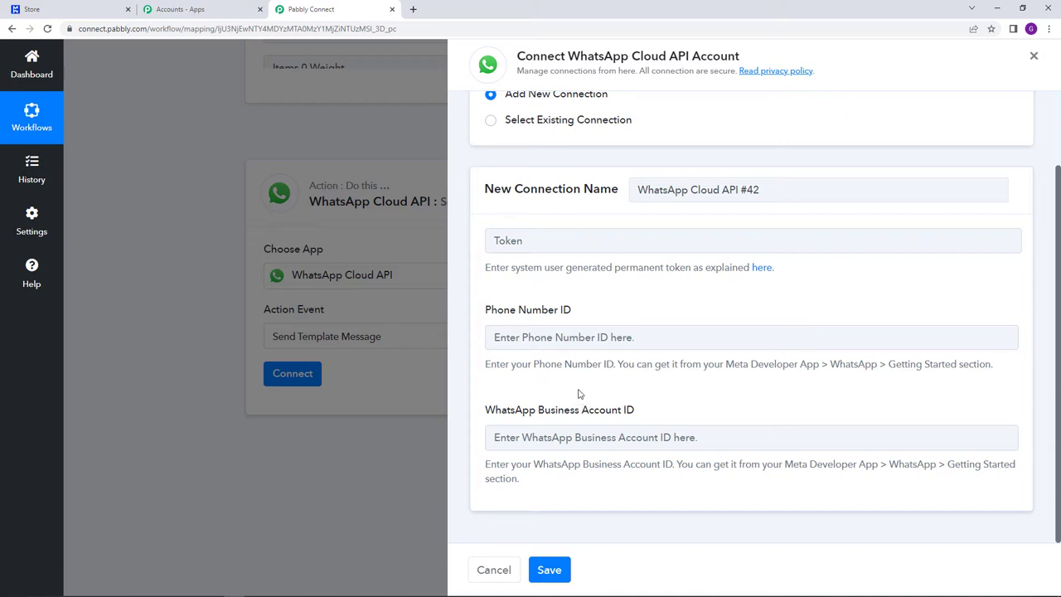
scroll(583, 398, up, 1)
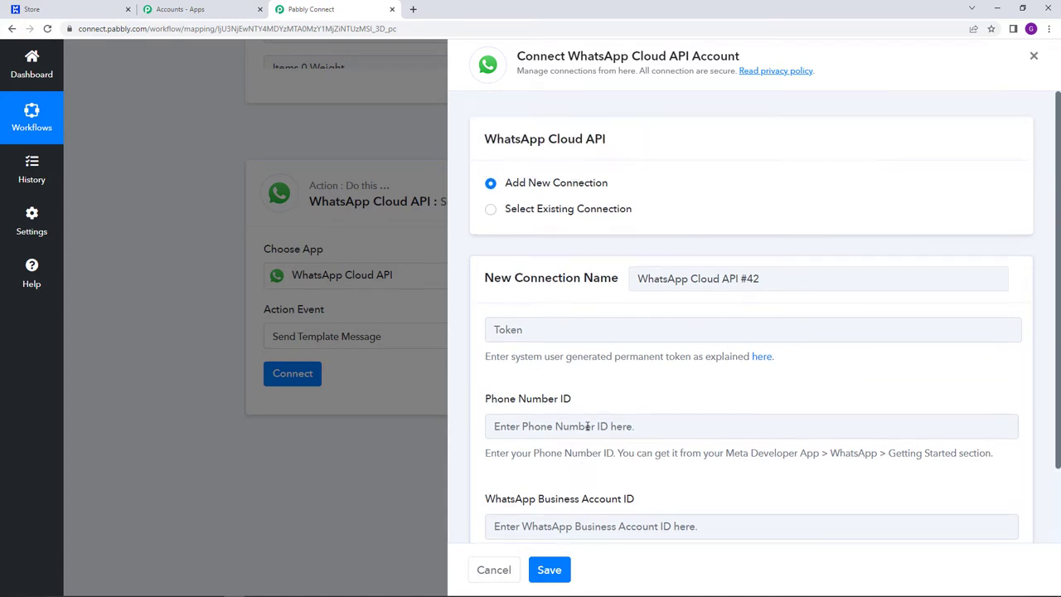
scroll(593, 454, down, 1)
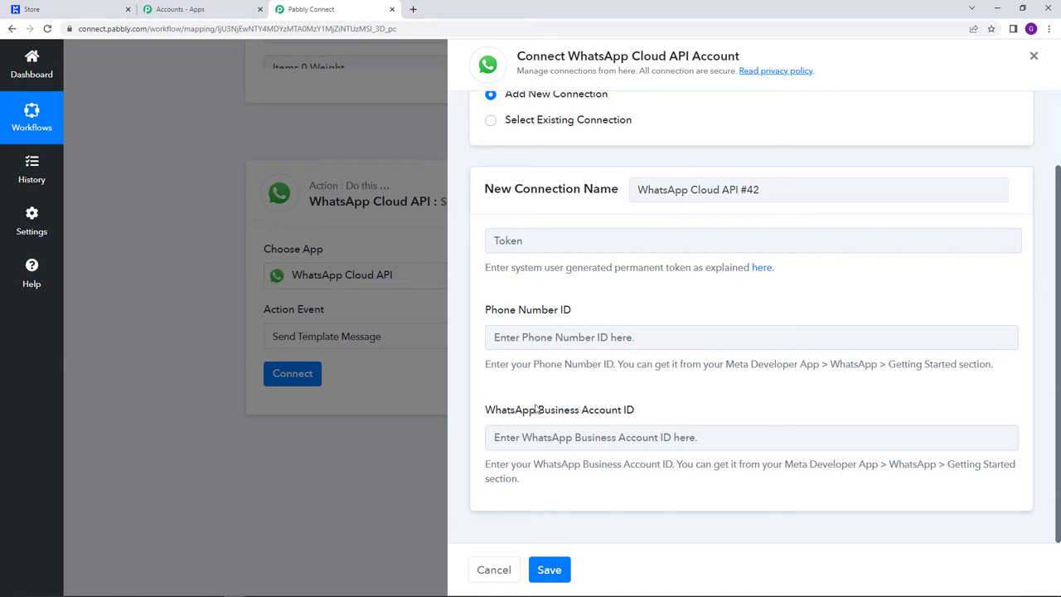
- Go to the Meta for Developers site in a new browser tab
click(413, 10)
click(412, 28)
text(DEVE)
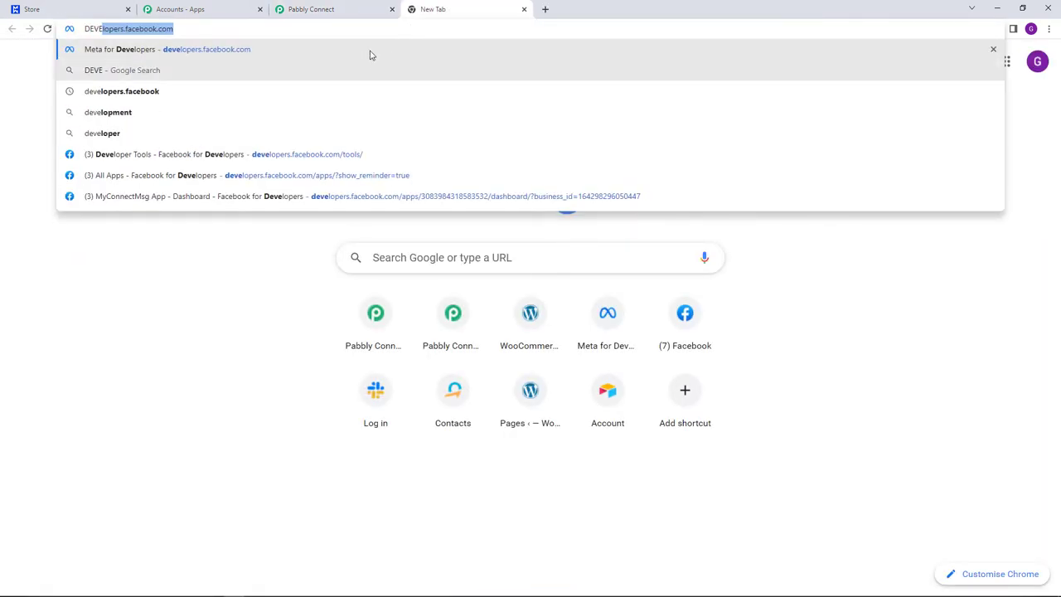
click(370, 52)
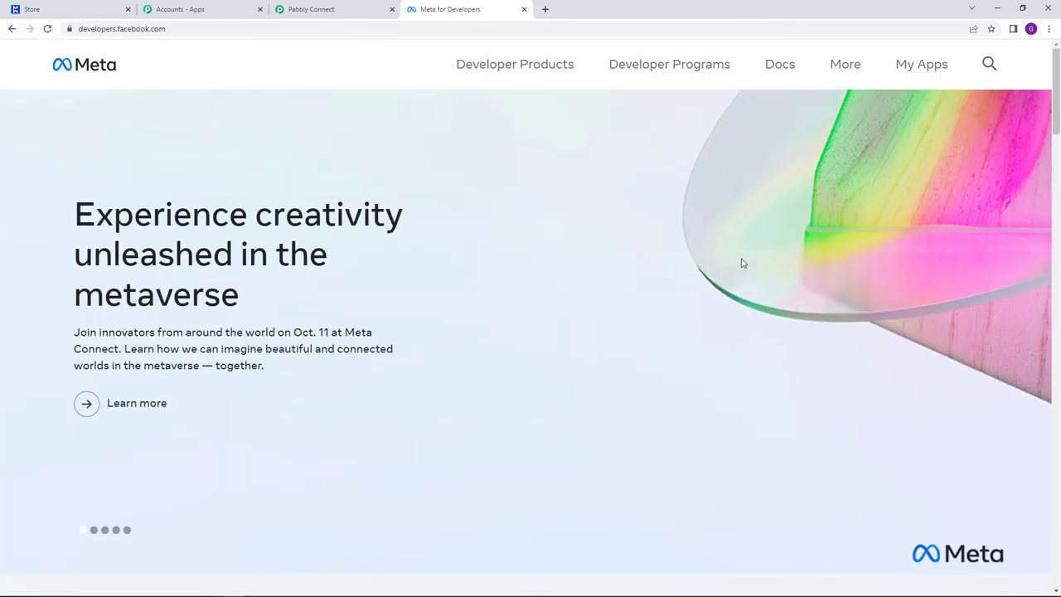
- Open MyConnectMsg App from My Apps and go to WhatsApp > Getting Started
click(929, 68)
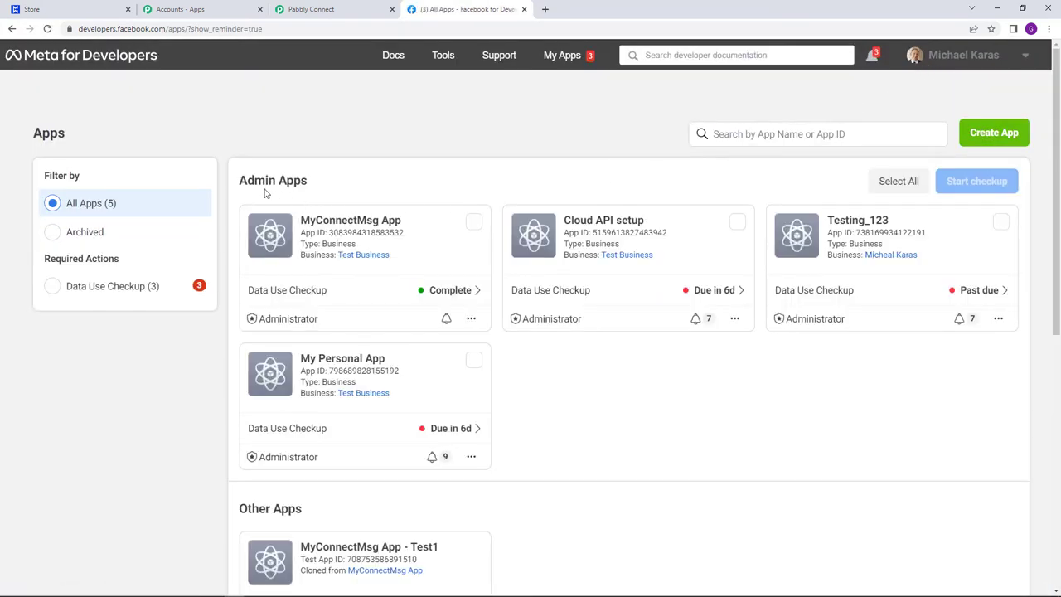
click(355, 224)
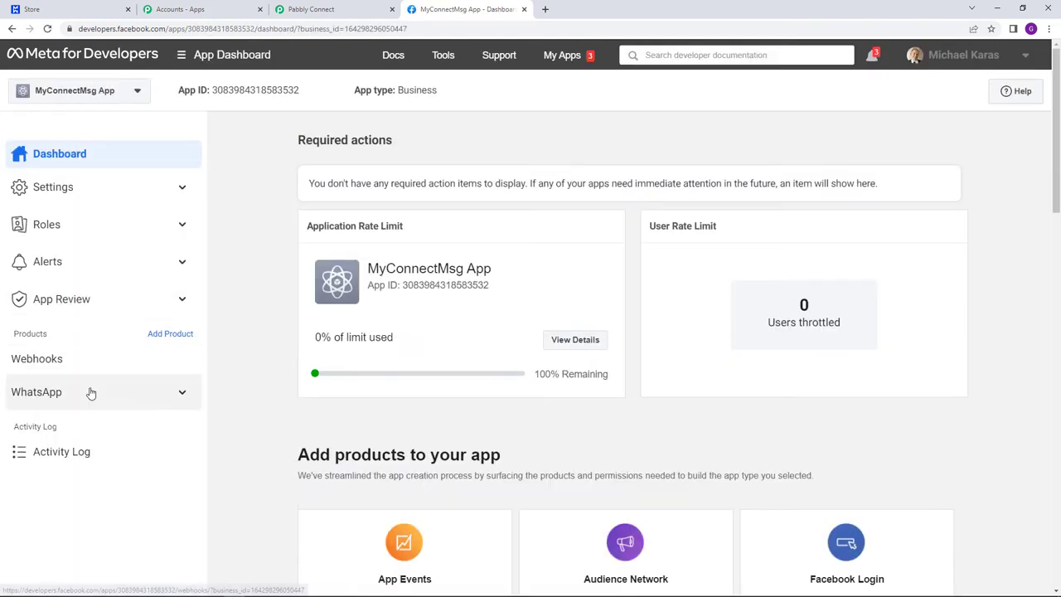
click(91, 393)
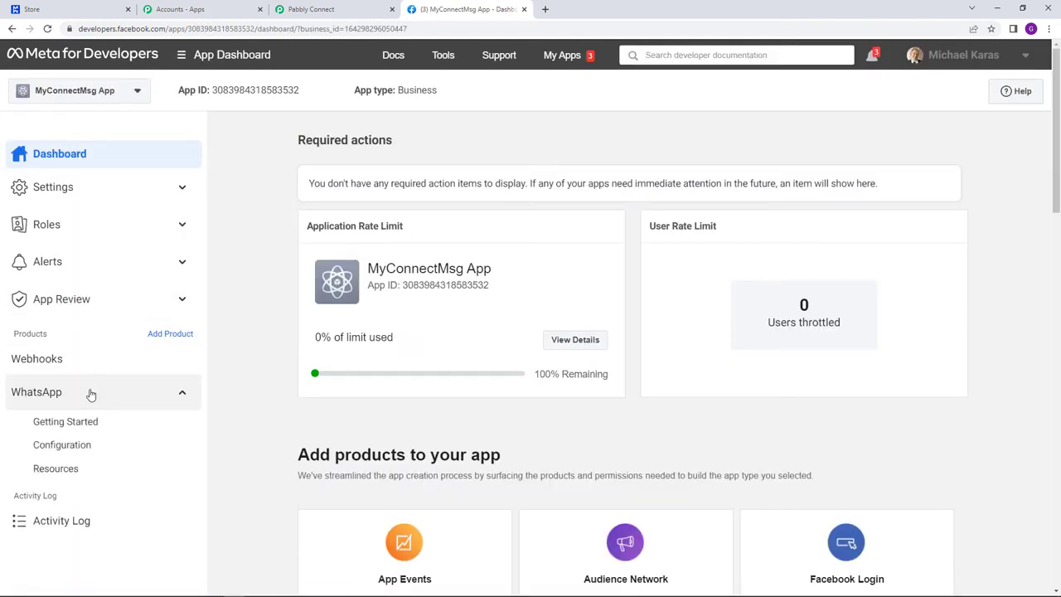
click(91, 422)
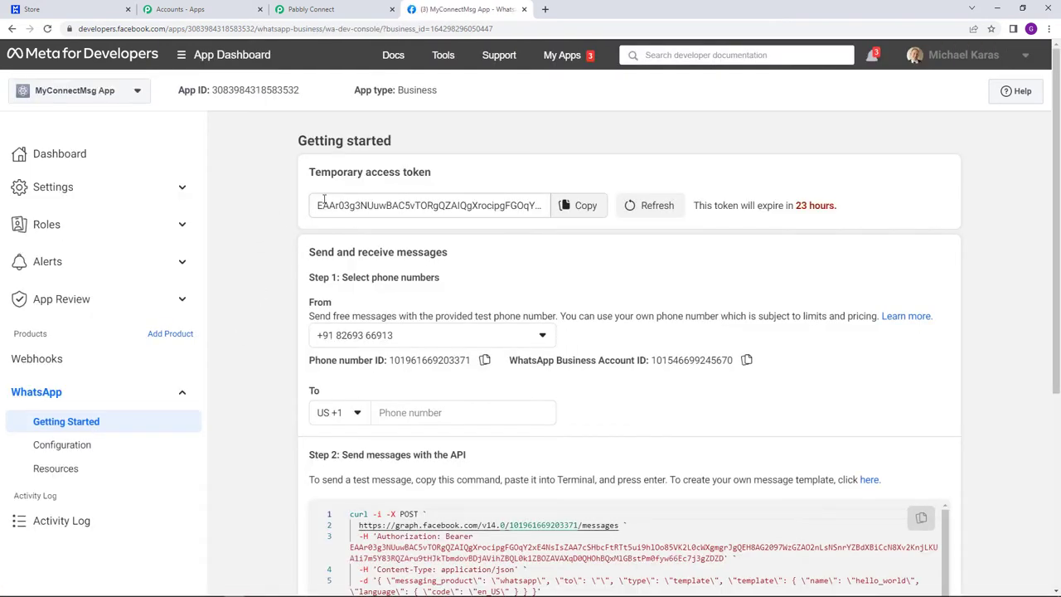
drag(366, 171, 438, 174)
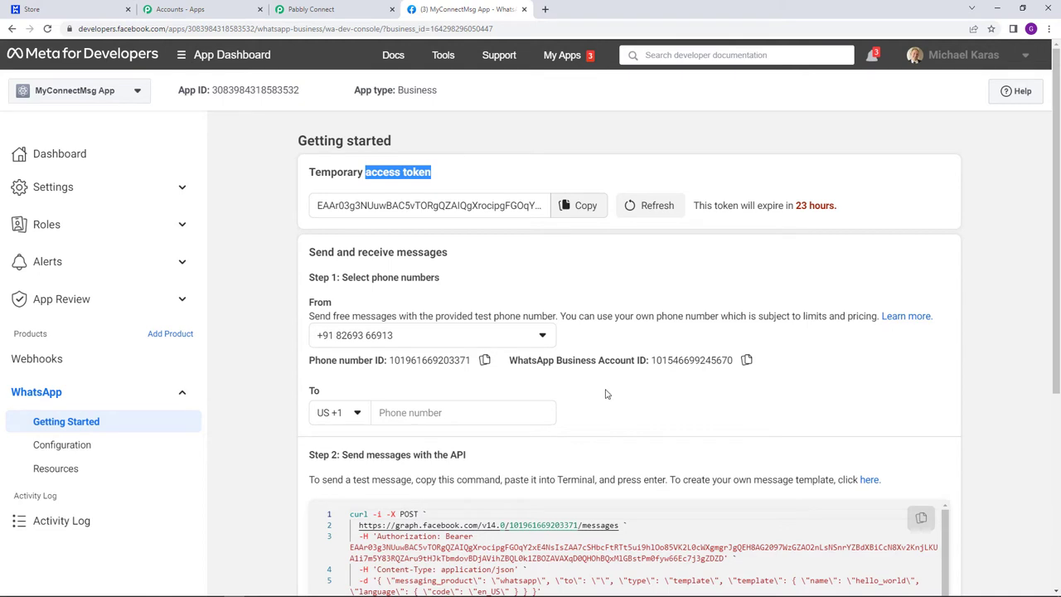
click(579, 305)
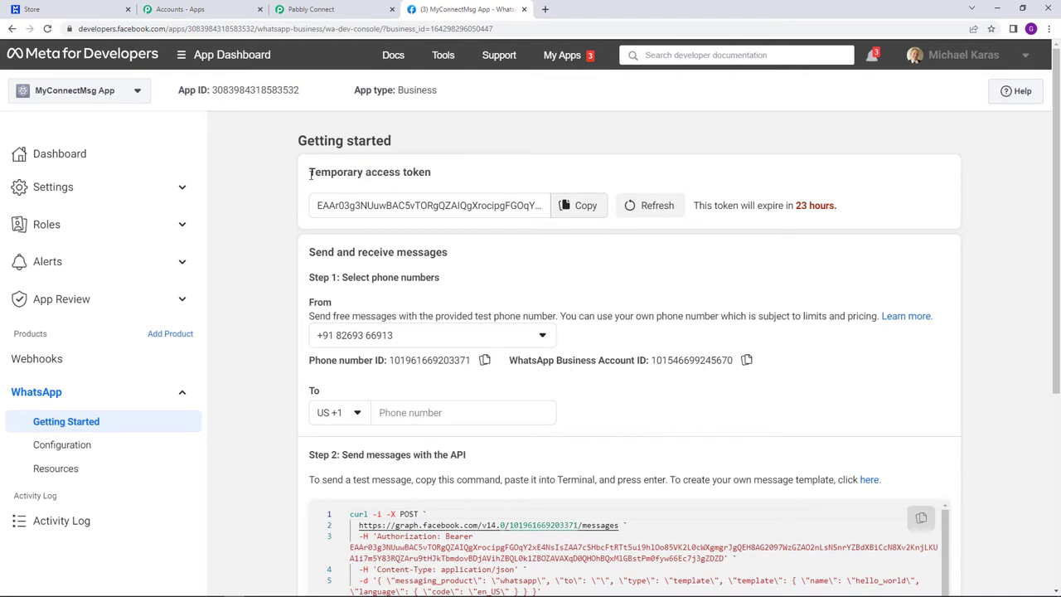
drag(309, 173, 438, 182)
click(464, 181)
drag(695, 205, 844, 210)
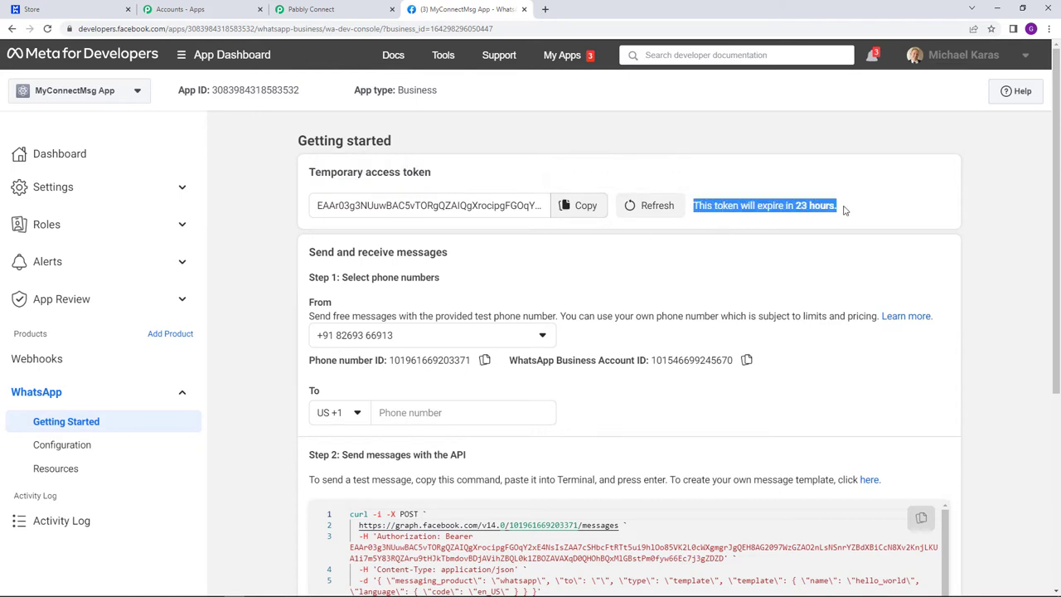
click(804, 246)
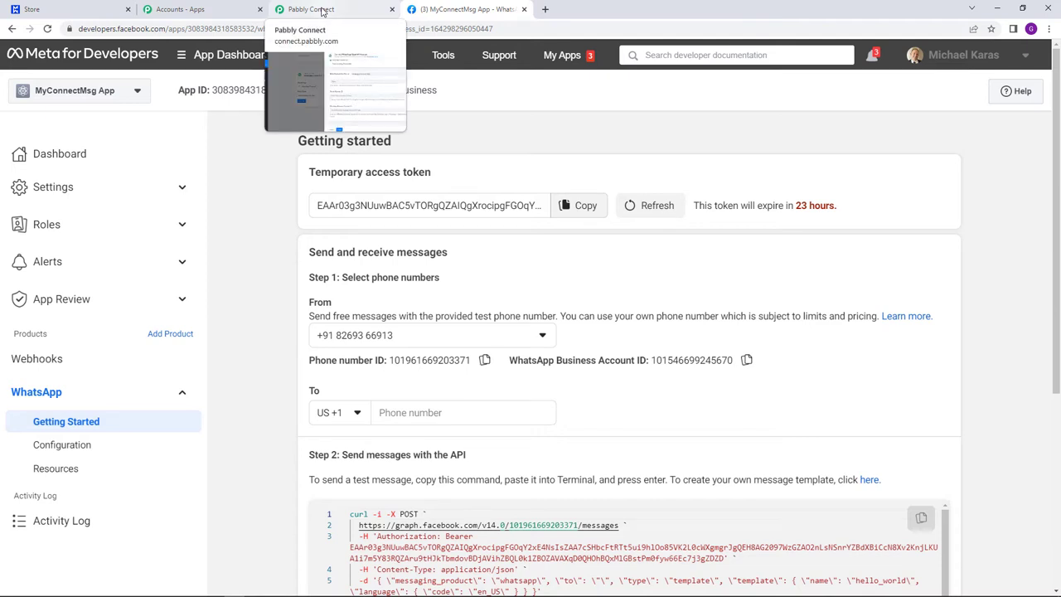
- Return to the Pabbly connection form and highlight its note about a permanent token
click(323, 10)
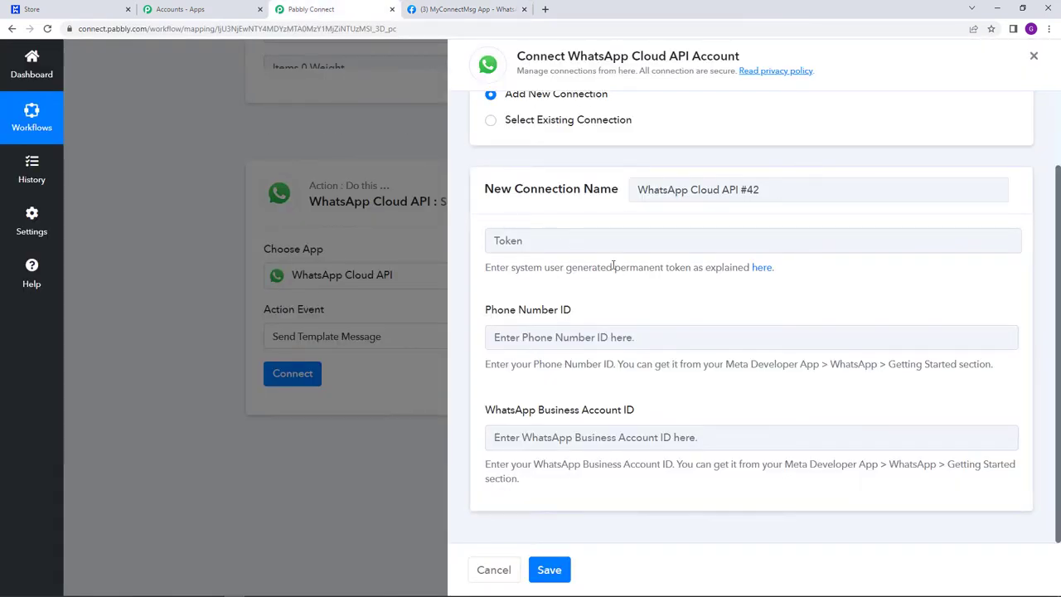
drag(615, 267, 692, 280)
click(683, 303)
- Copy the temporary access token from Meta into the Pabbly Token field
click(469, 9)
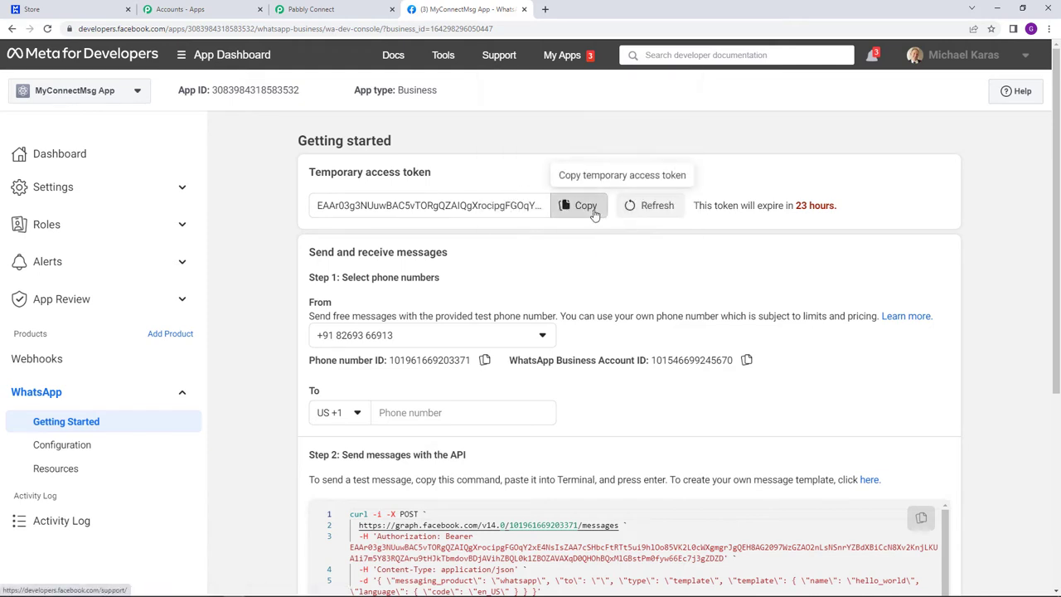
click(591, 208)
click(310, 9)
right_click(572, 240)
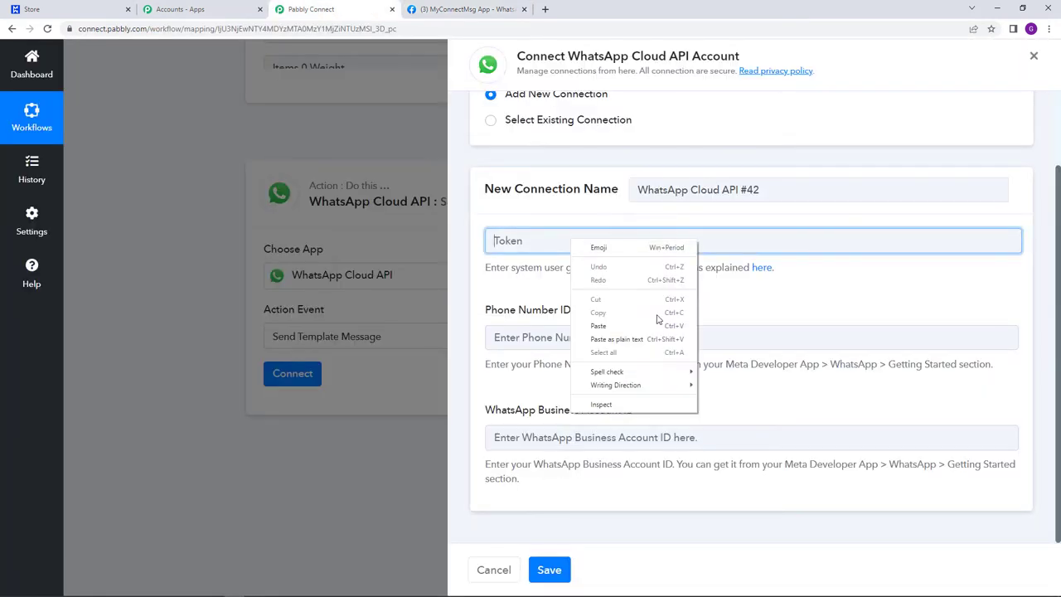
click(634, 324)
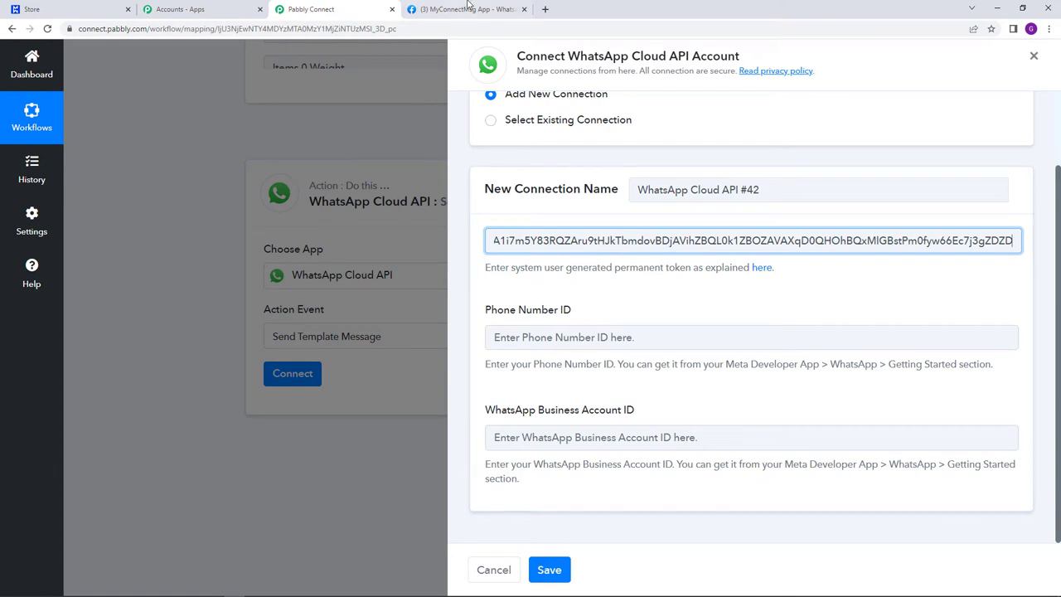
- Copy the phone number ID from Meta into the Phone Number ID field
click(469, 7)
click(484, 360)
click(310, 9)
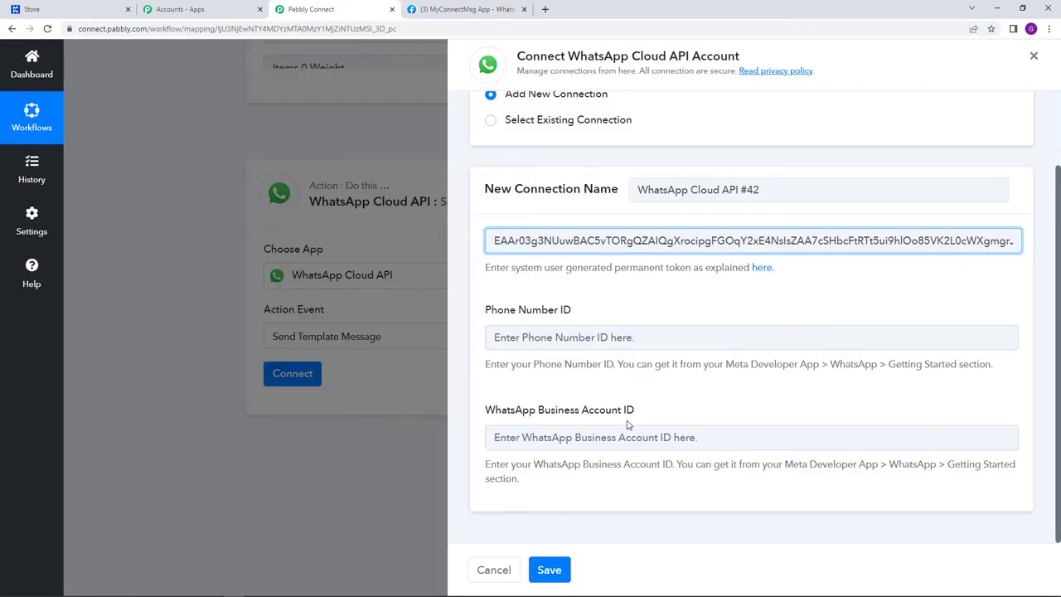
right_click(600, 336)
click(680, 420)
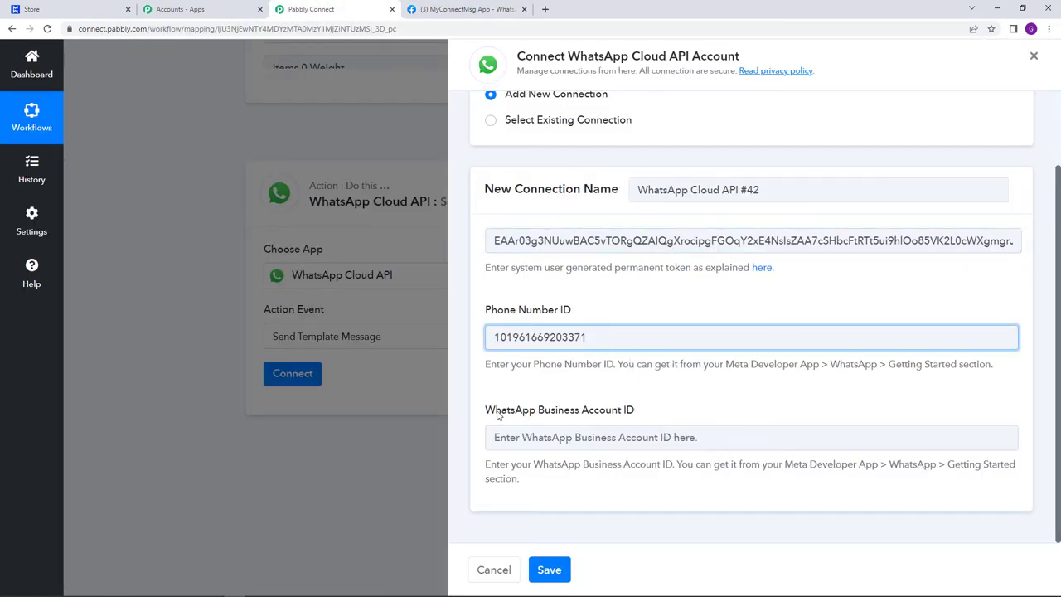
- Paste the WhatsApp Business Account ID from Meta and save the connection
click(462, 6)
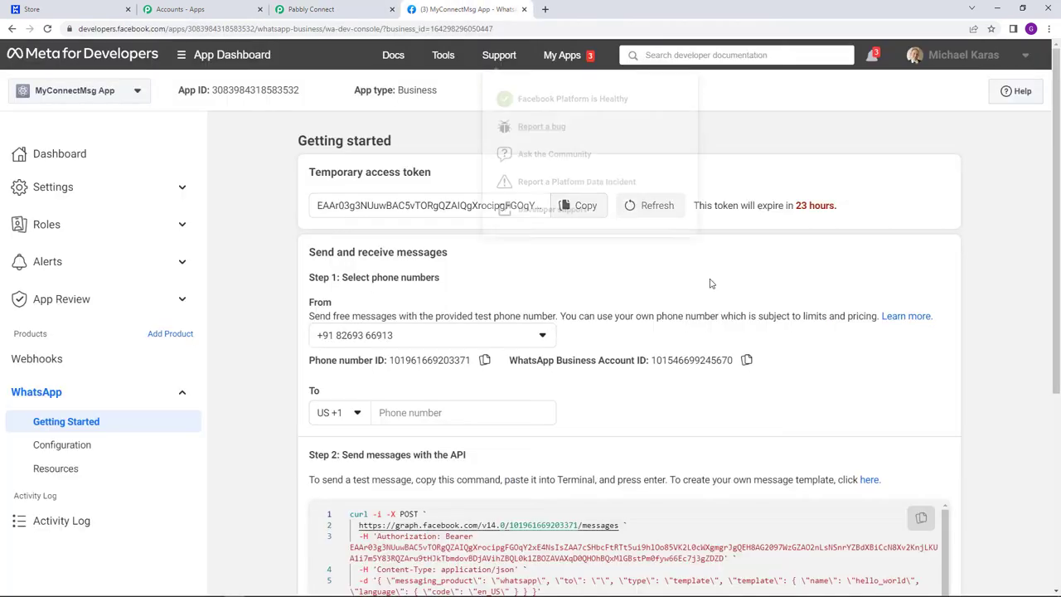
click(746, 360)
click(394, 6)
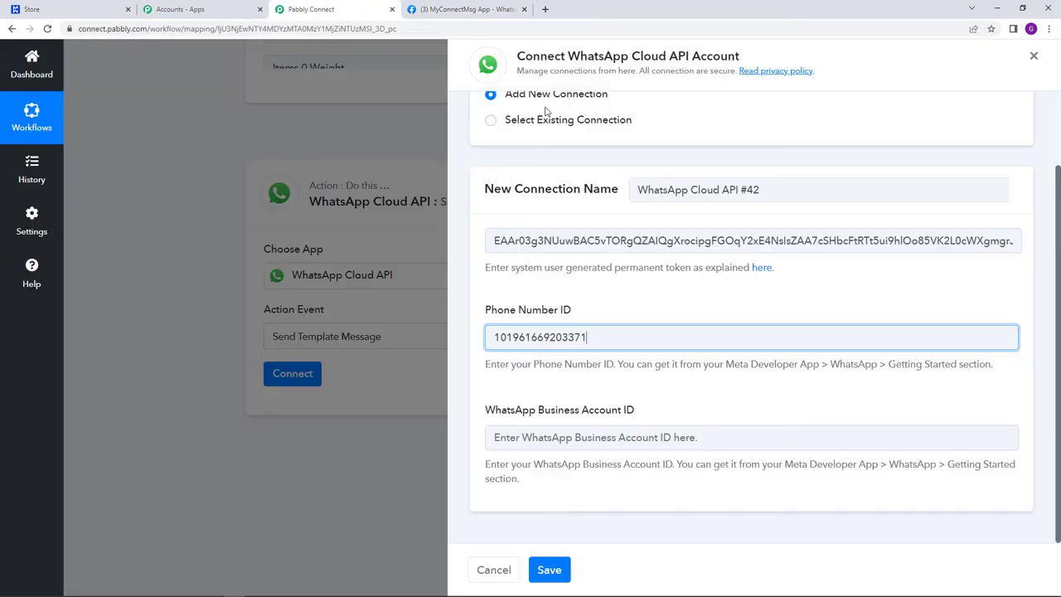
right_click(646, 433)
click(671, 346)
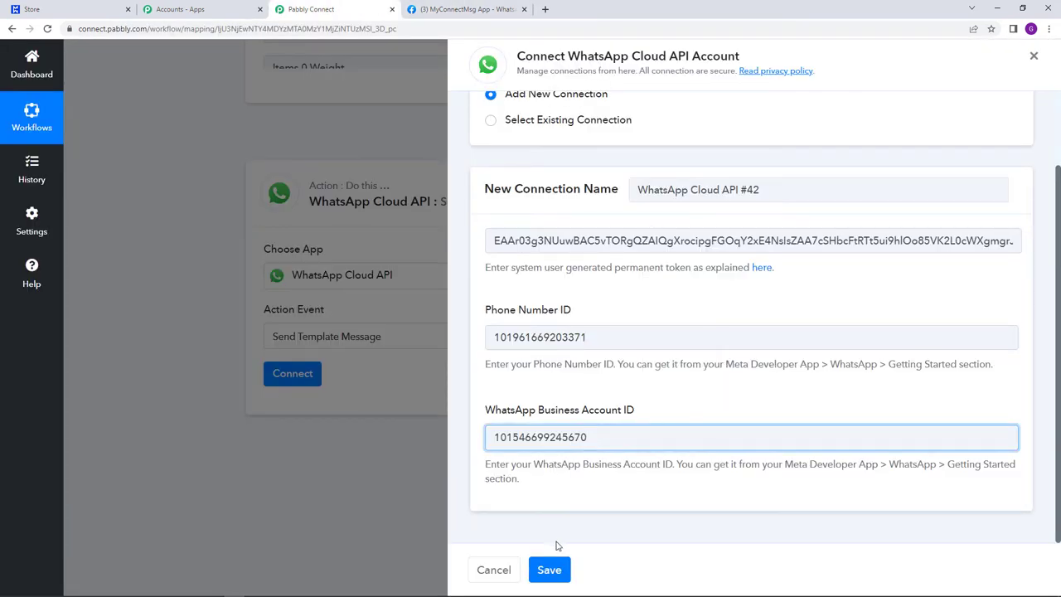
click(548, 569)
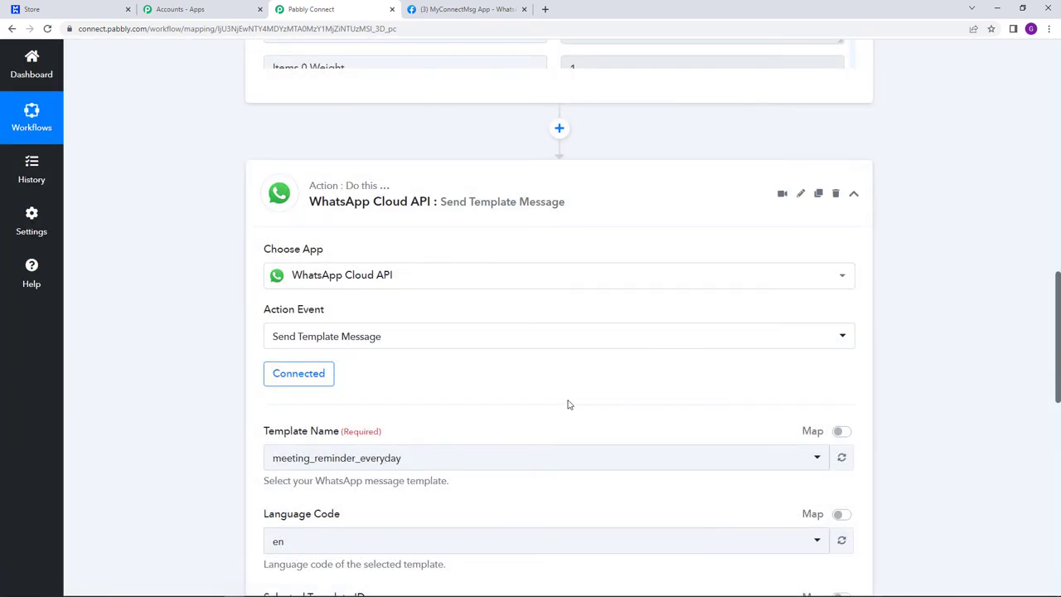
- Review the connected step's template fields, then return to Step 2 on Meta's Getting Started page
scroll(569, 404, down, 3)
scroll(571, 405, up, 2)
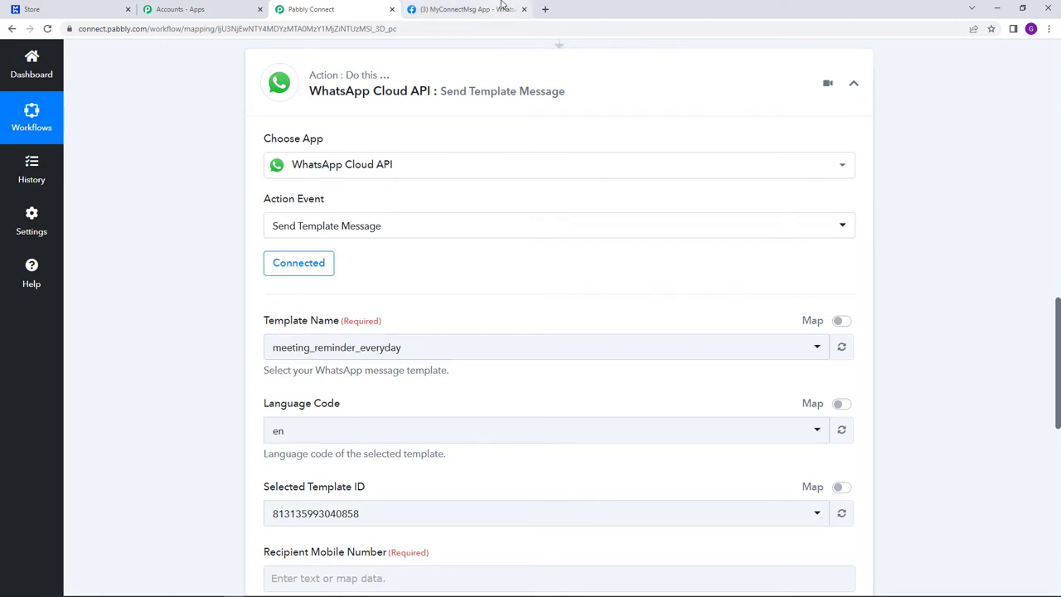
click(464, 9)
scroll(415, 323, down, 2)
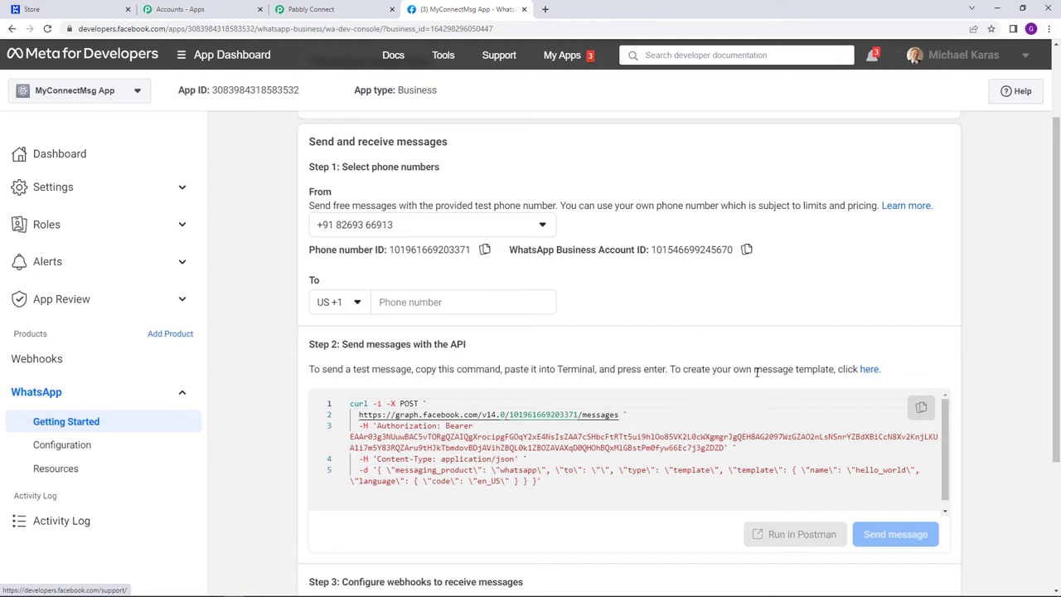
- Open WhatsApp Manager's message templates via the 'here' link after 'To create your own message template'
drag(755, 371, 833, 373)
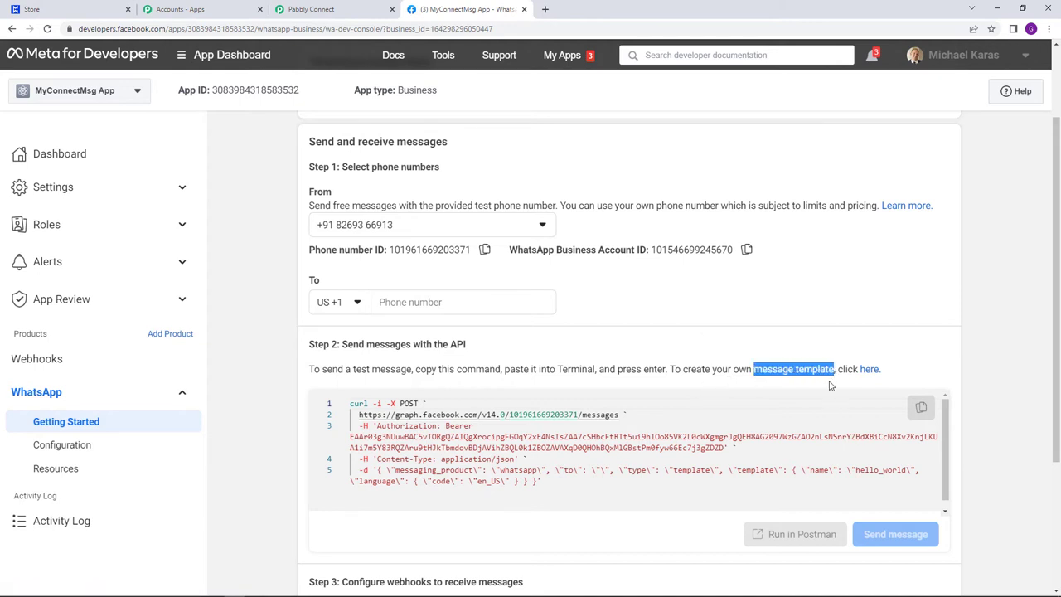
click(829, 384)
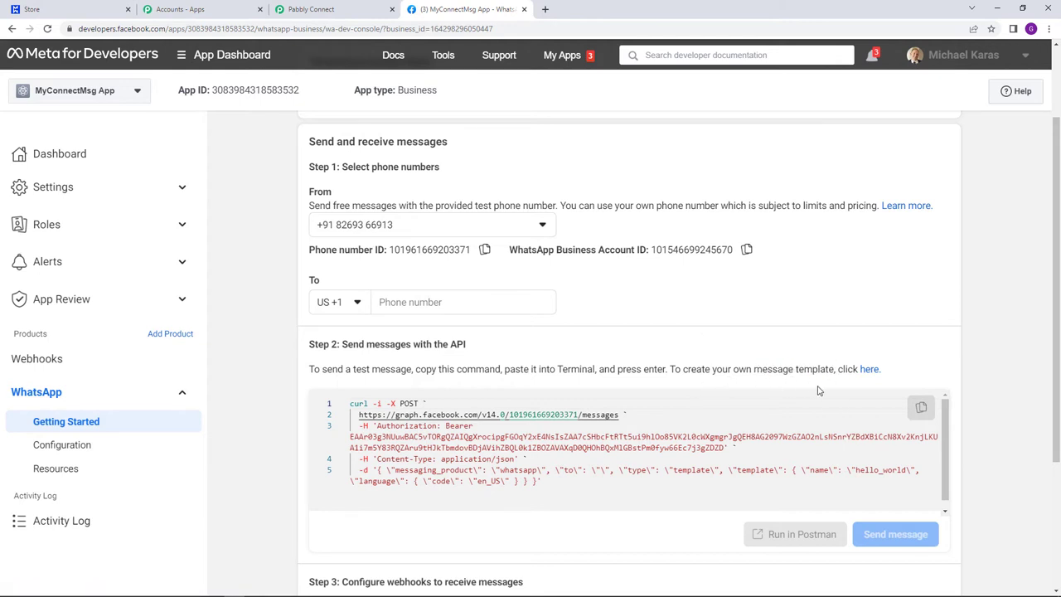
click(869, 375)
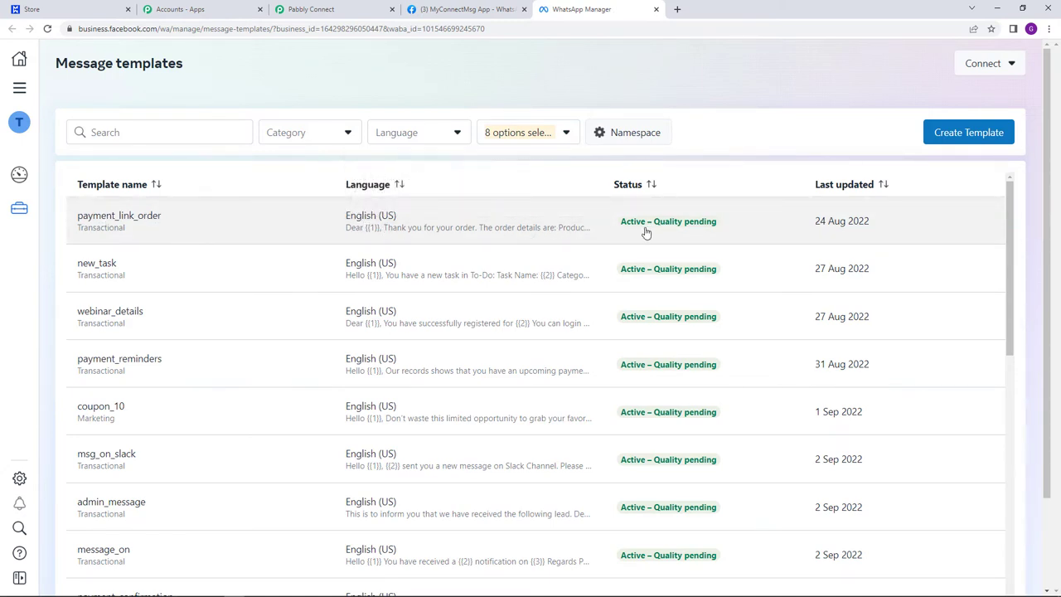
- Start a new message template with Create Template on the Message templates page
mouse_move(646, 233)
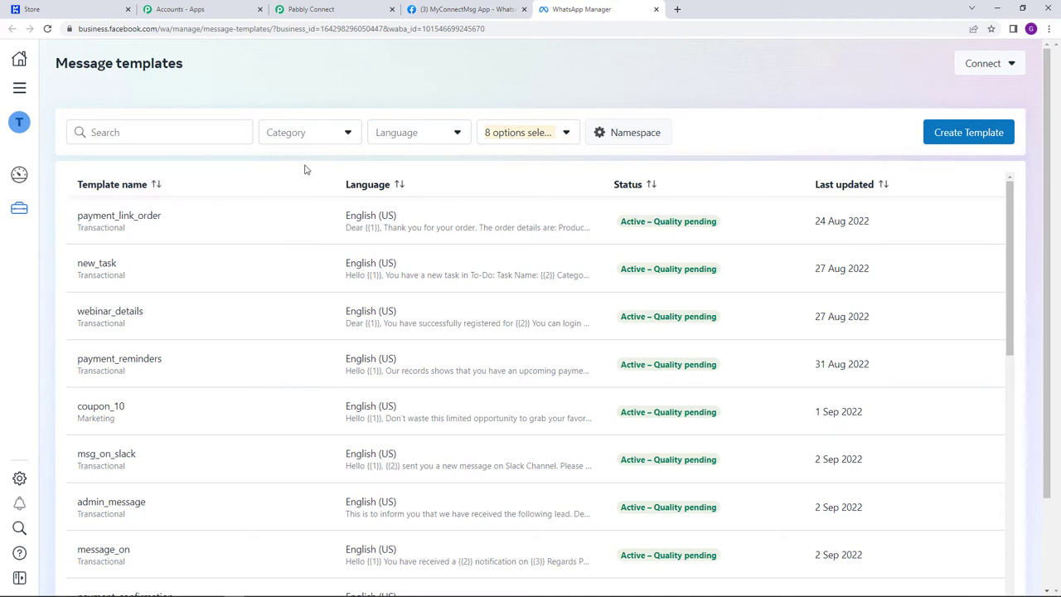
click(959, 143)
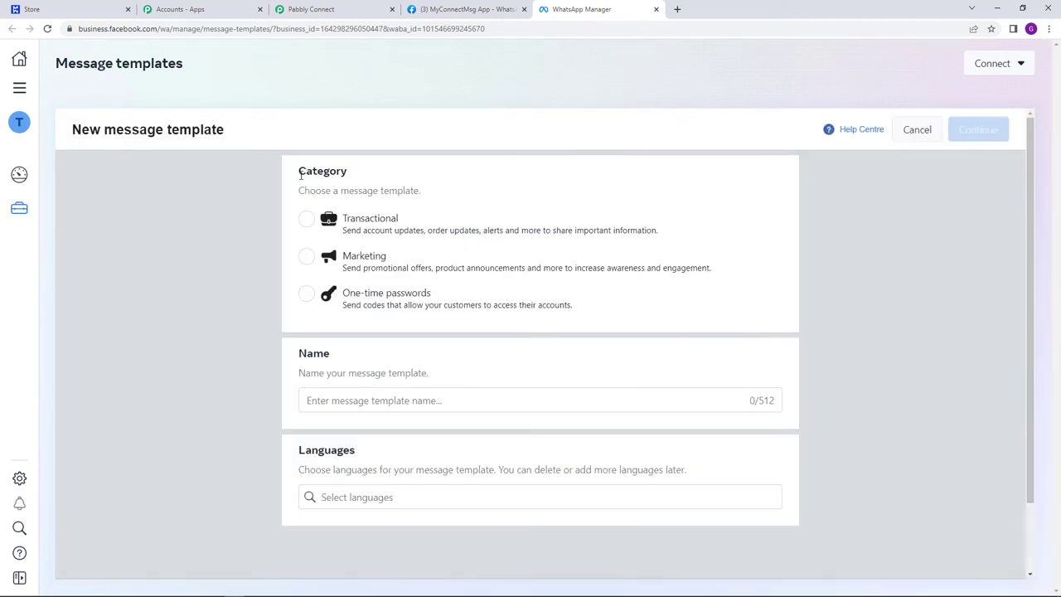
drag(301, 174, 388, 184)
click(388, 183)
- Reopen the templates list and filter it by 'new_purchase' to find new_purchase_customer
click(656, 10)
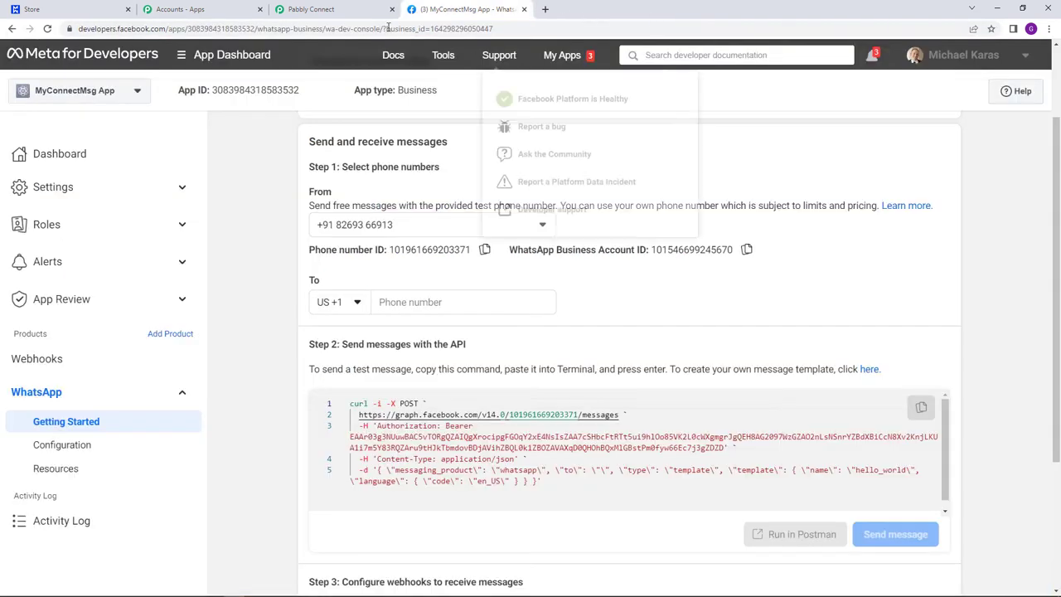
click(869, 369)
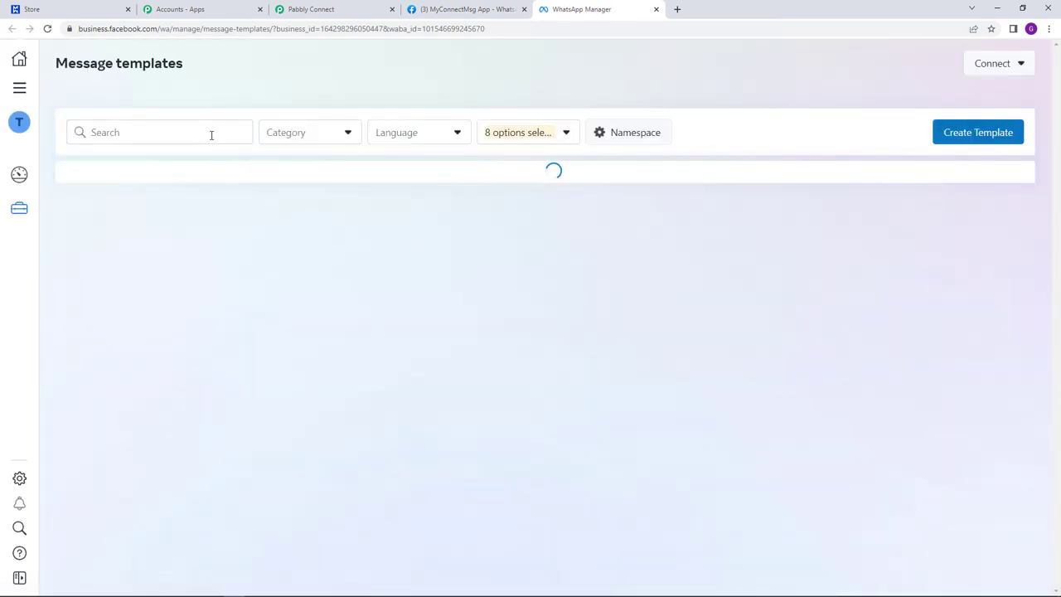
click(211, 135)
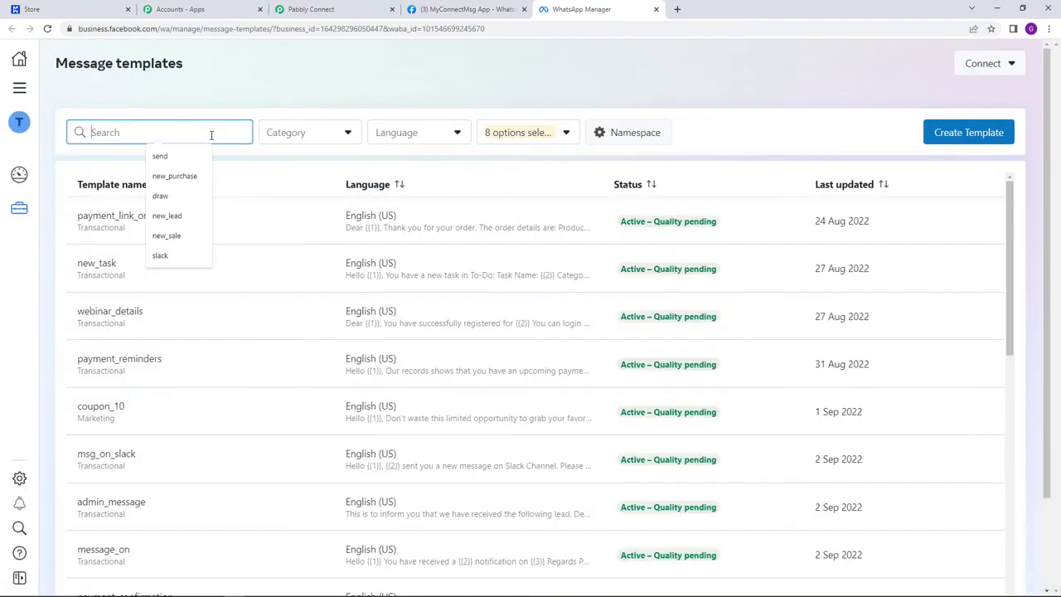
text(NEW)
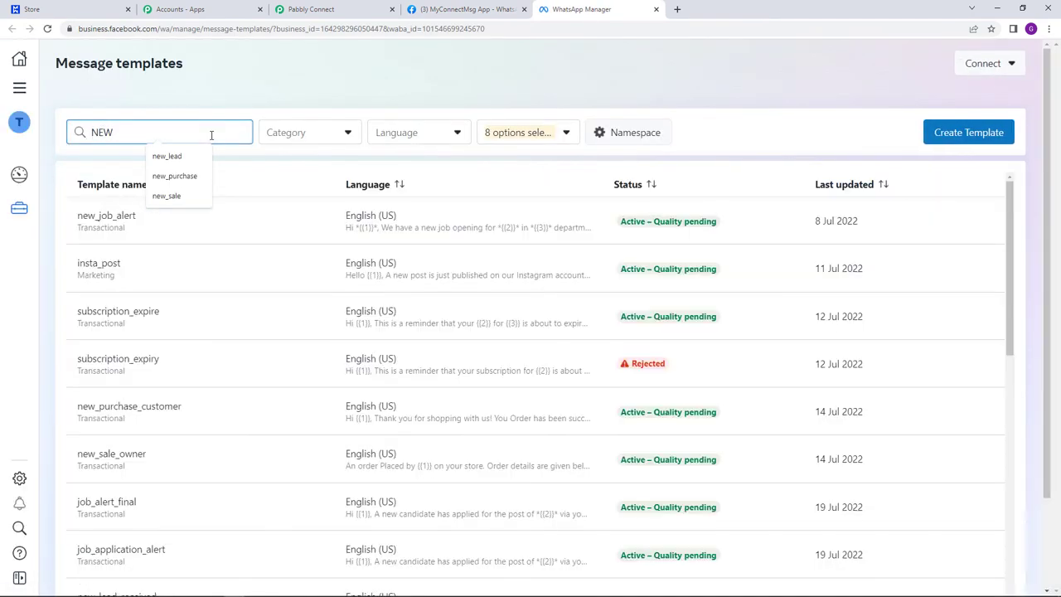
key(BackSpace)
key(BackSpace)
key(BackSpace)
text(new_)
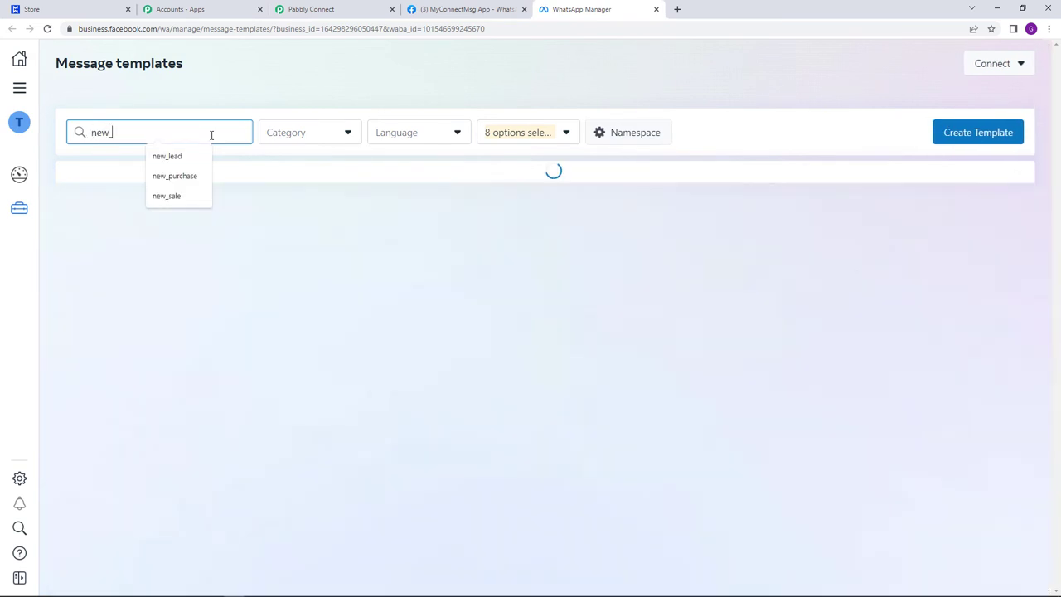
click(206, 177)
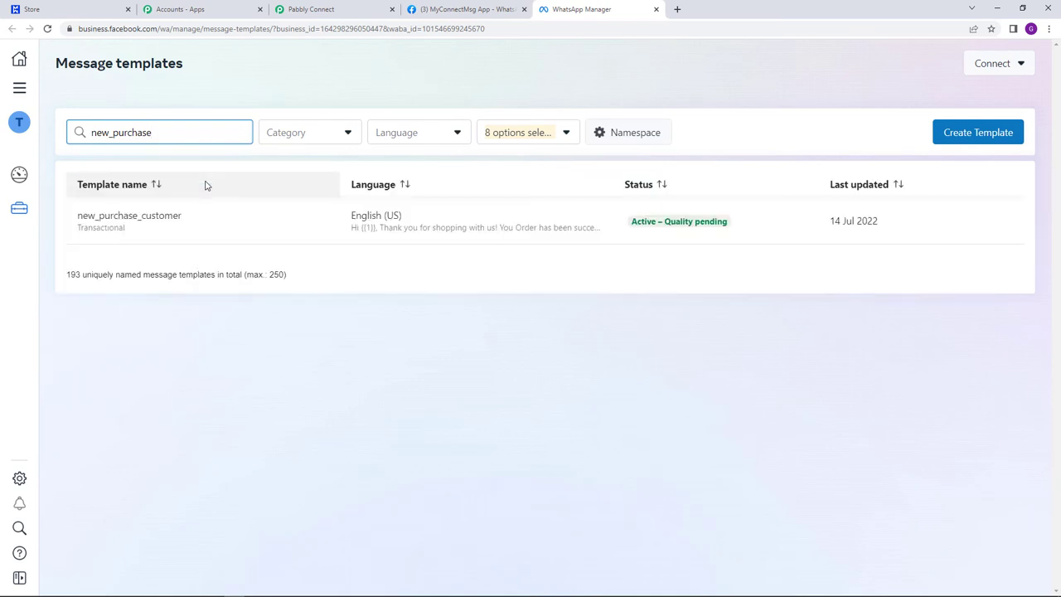
click(126, 224)
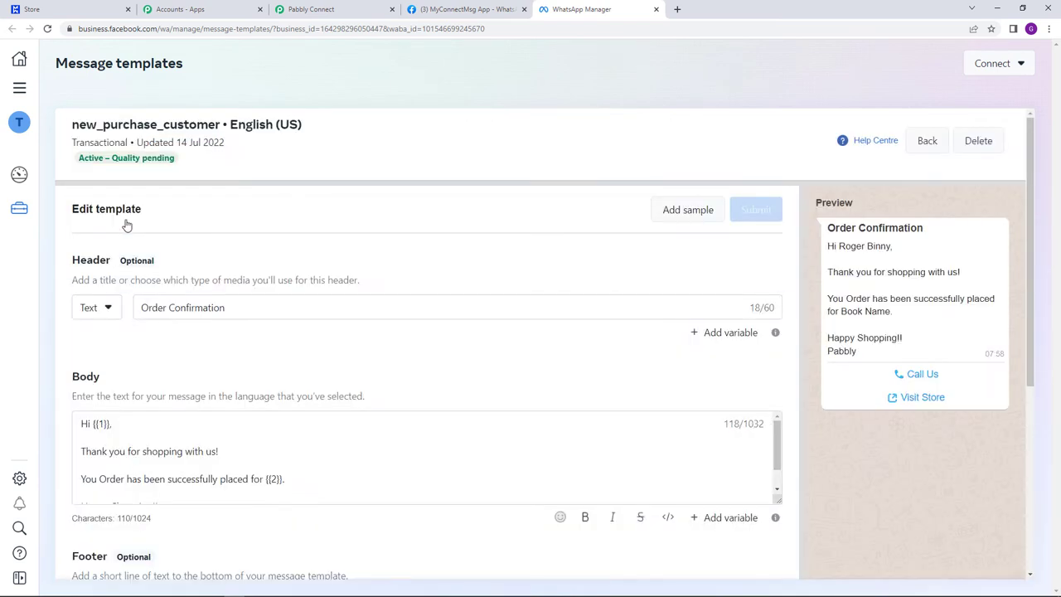
scroll(476, 323, down, 1)
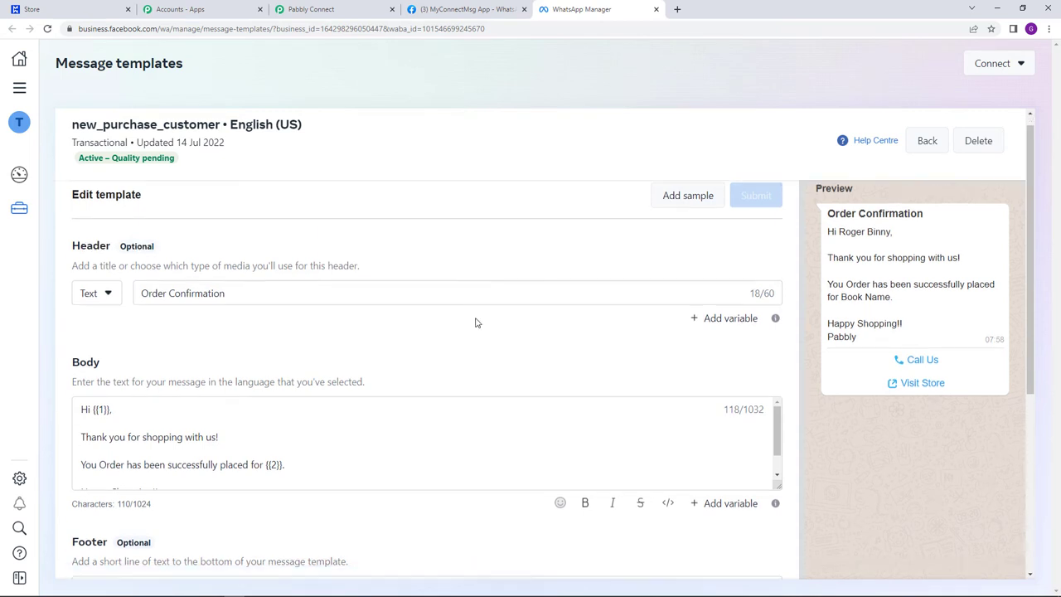
scroll(836, 253, up, 1)
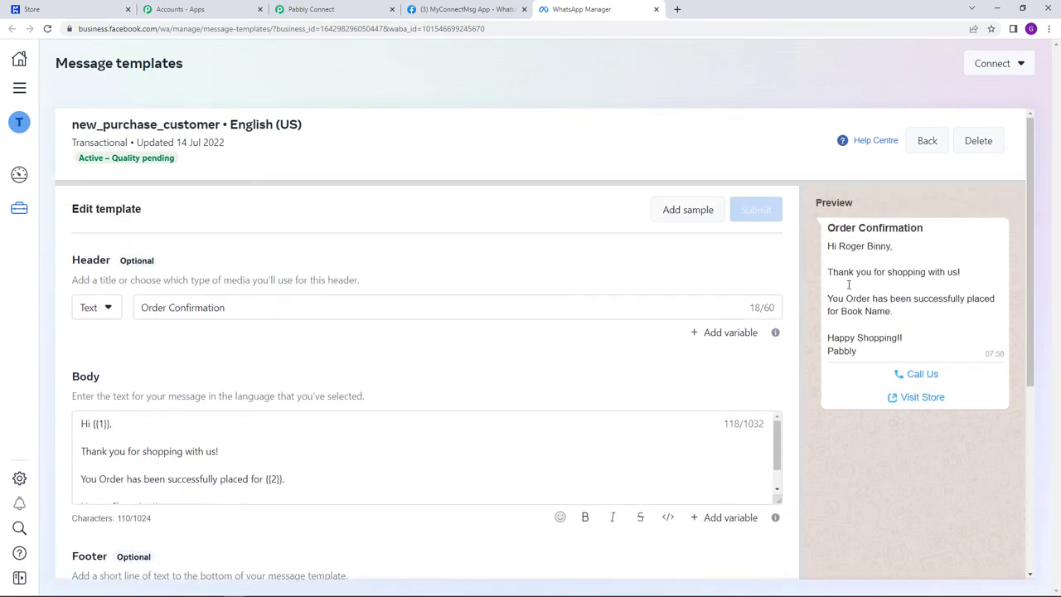
drag(829, 224, 954, 236)
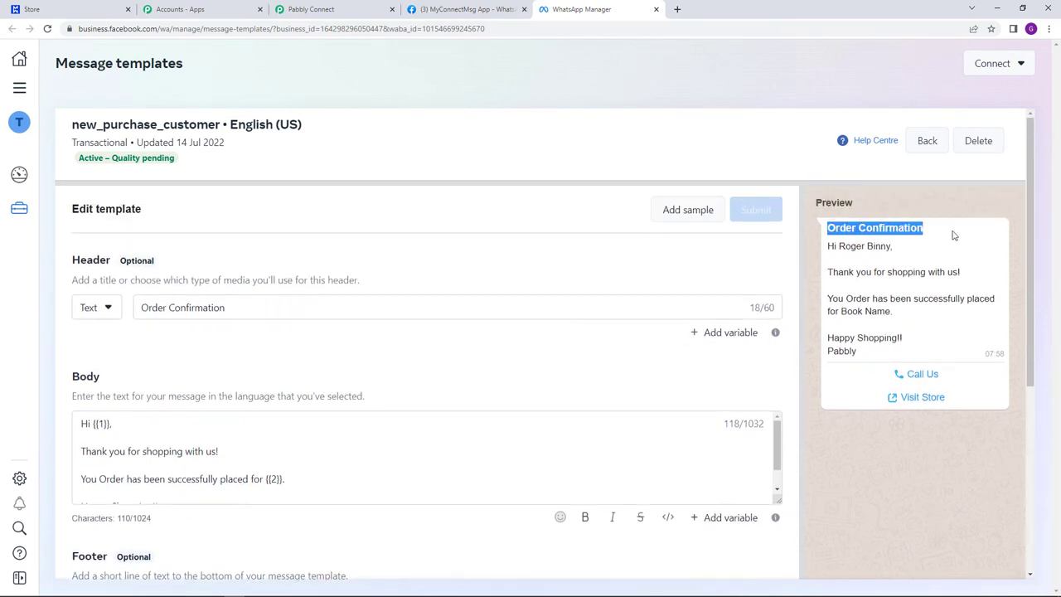
click(940, 219)
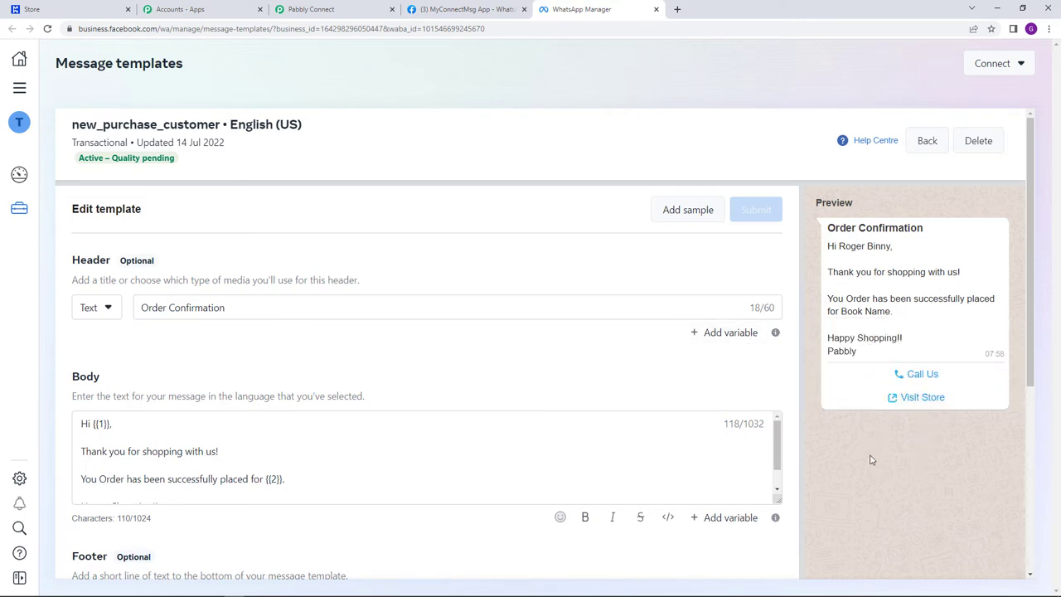
scroll(867, 473, down, 2)
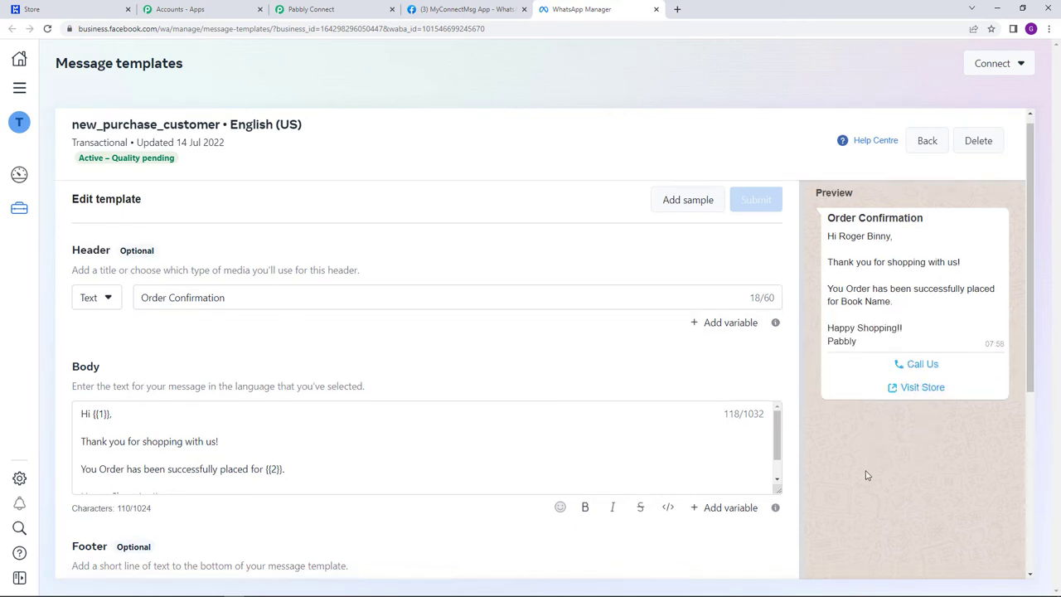
scroll(863, 471, up, 2)
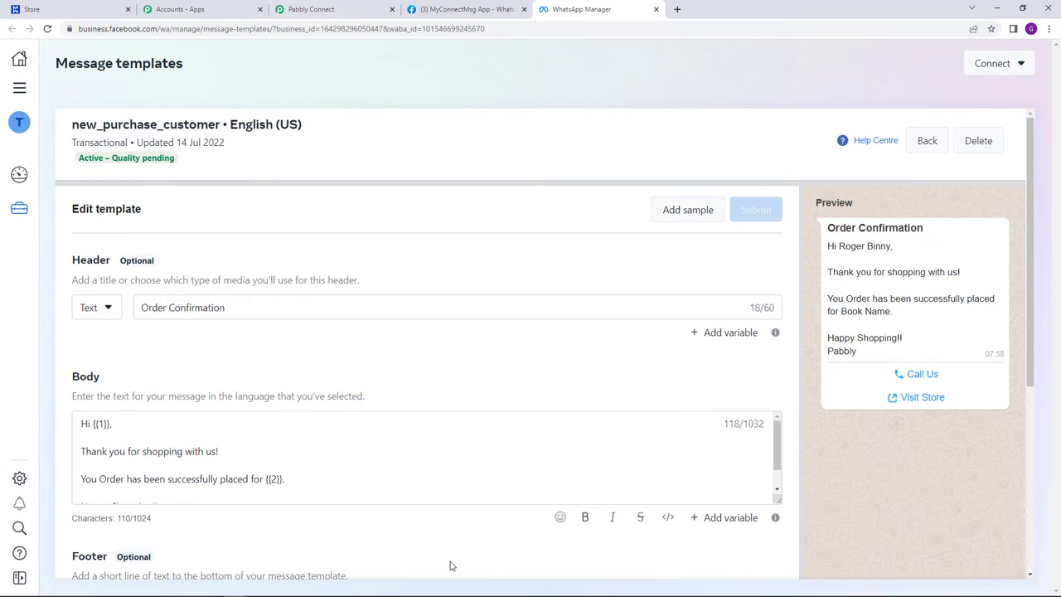
scroll(204, 362, down, 3)
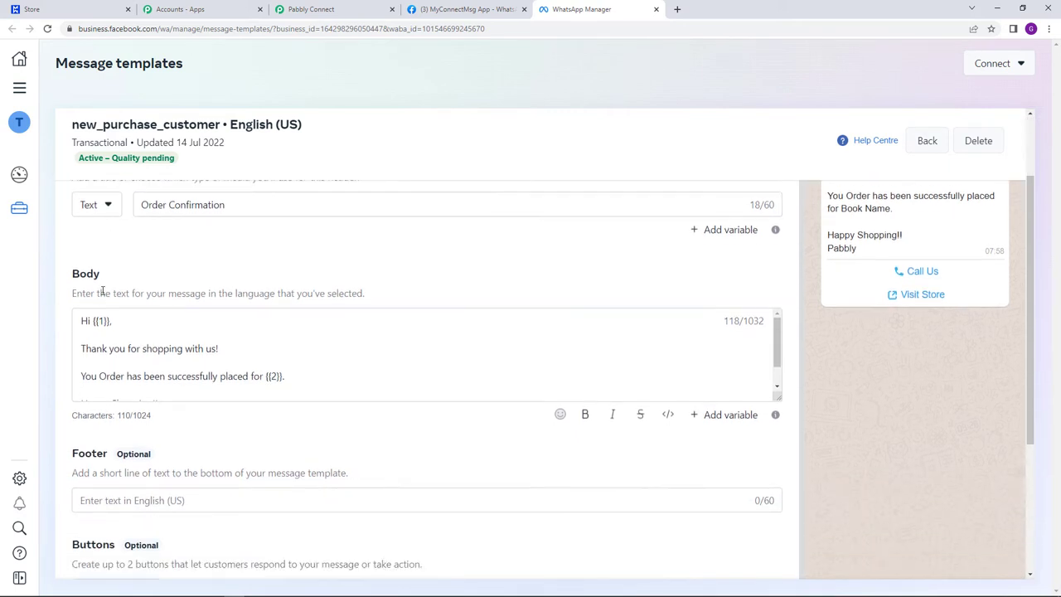
scroll(117, 282, down, 3)
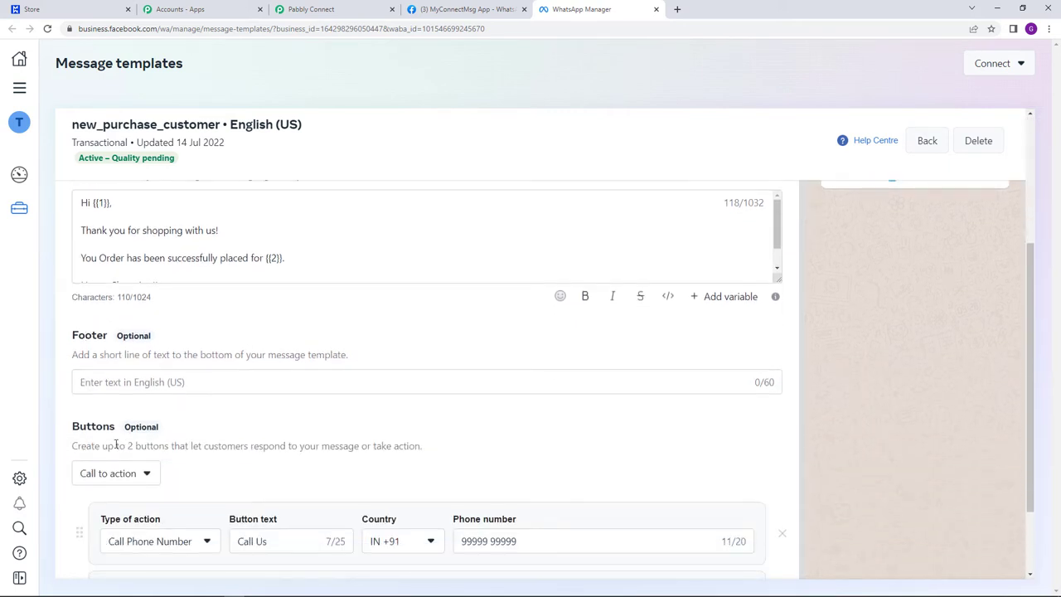
scroll(348, 457, up, 5)
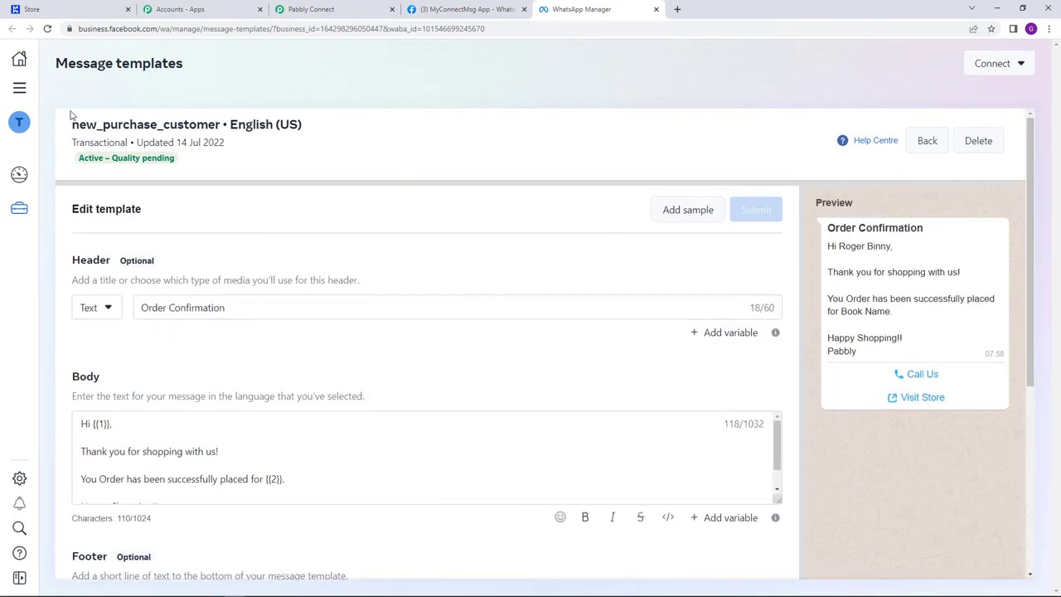
- Choose new_purchase_customer as the Template Name in Pabbly, searching 'new_p'
click(313, 9)
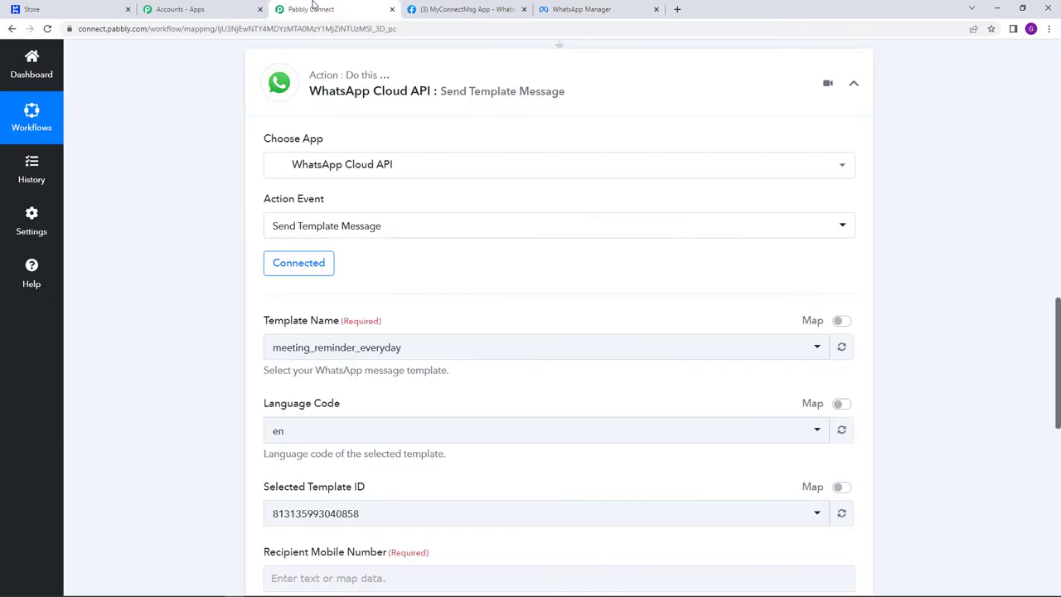
click(480, 358)
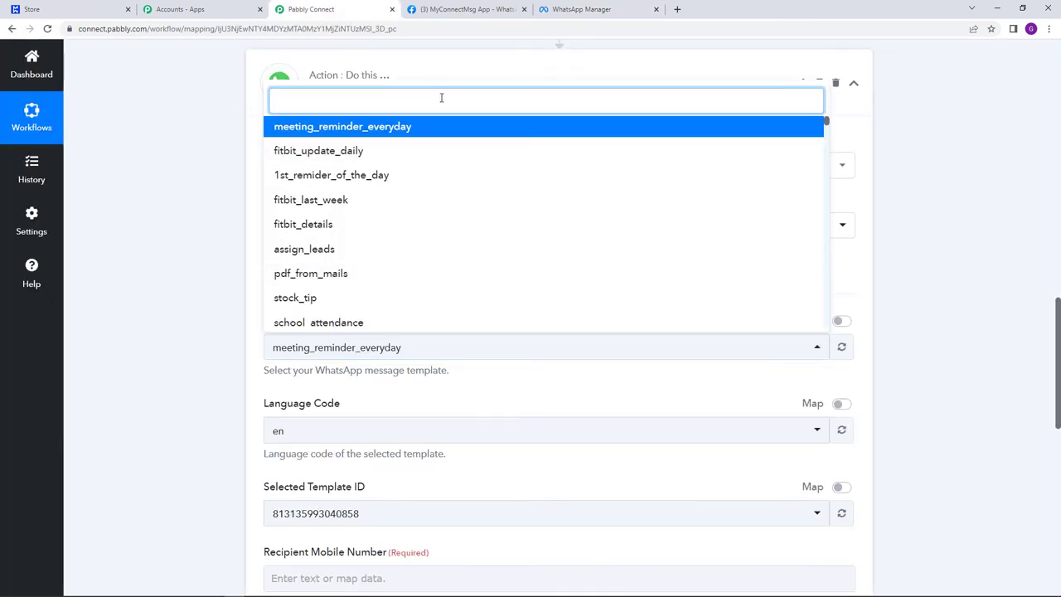
text(new)
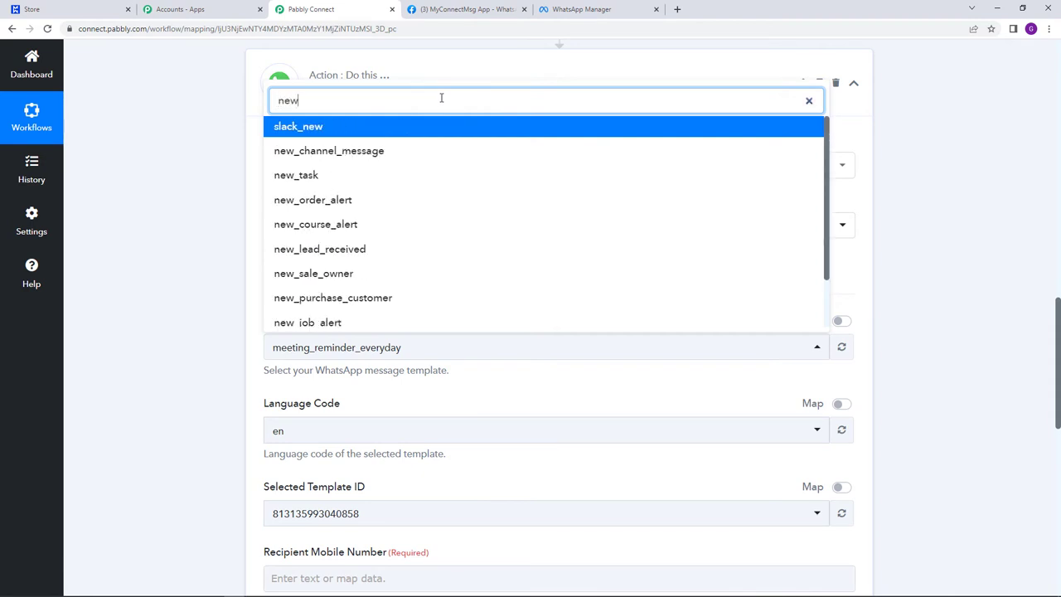
text(_p)
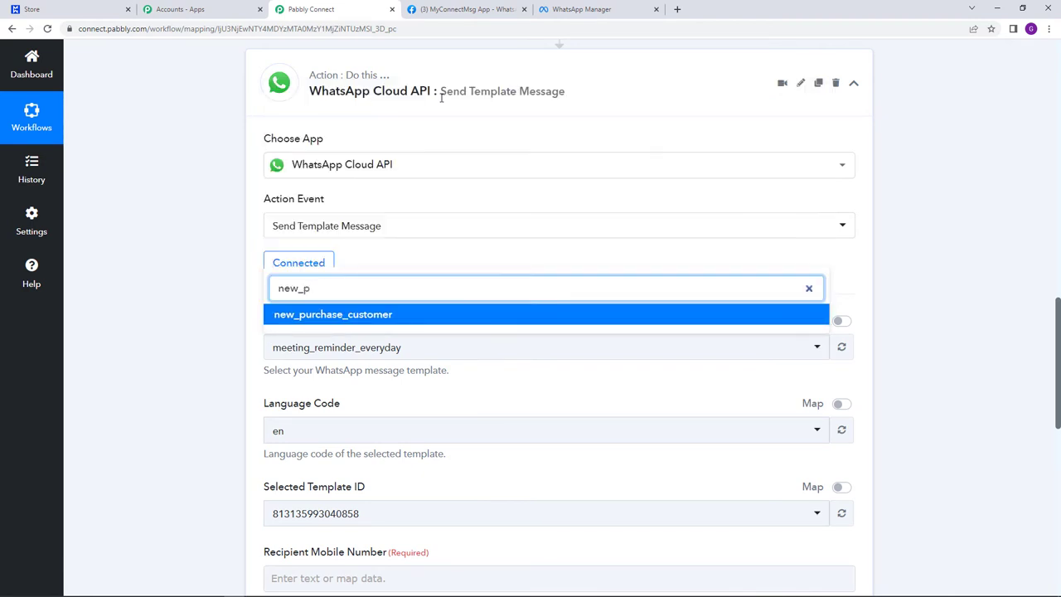
click(434, 323)
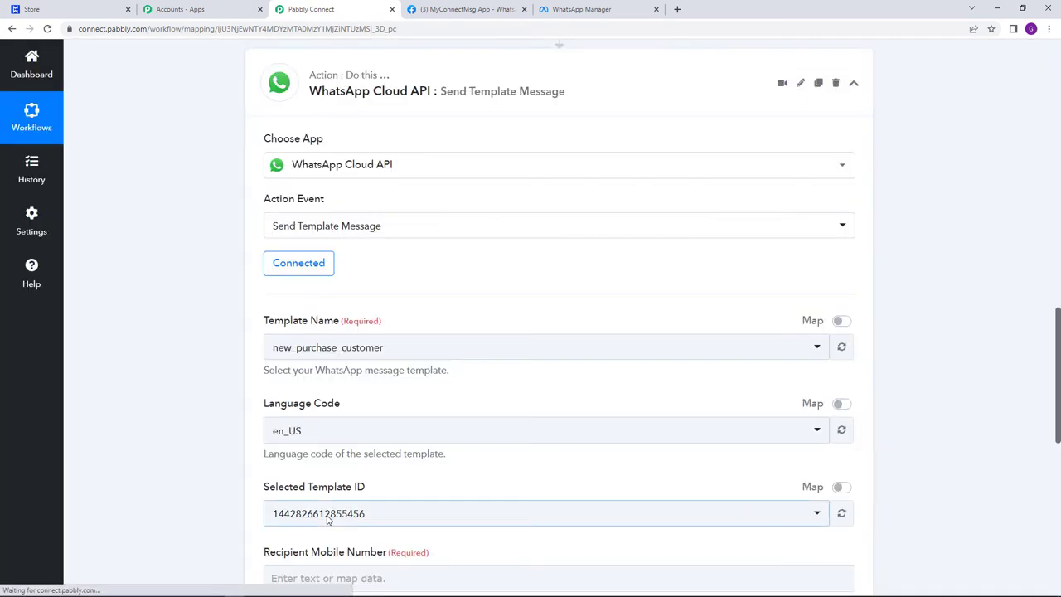
- Review the two Body Field inputs and highlight the required Recipient Mobile Number
scroll(556, 492, down, 5)
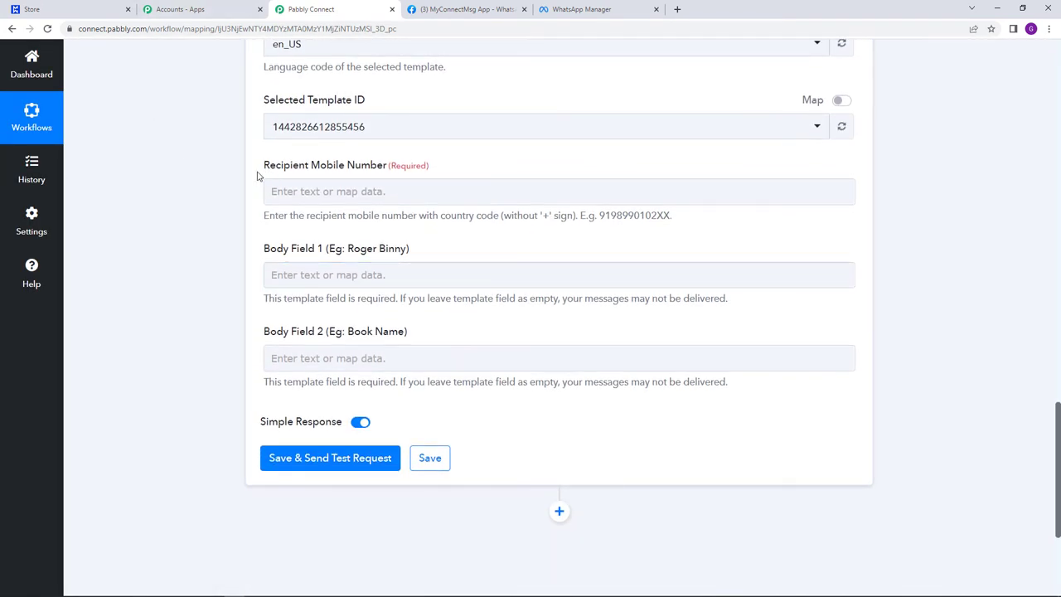
click(542, 273)
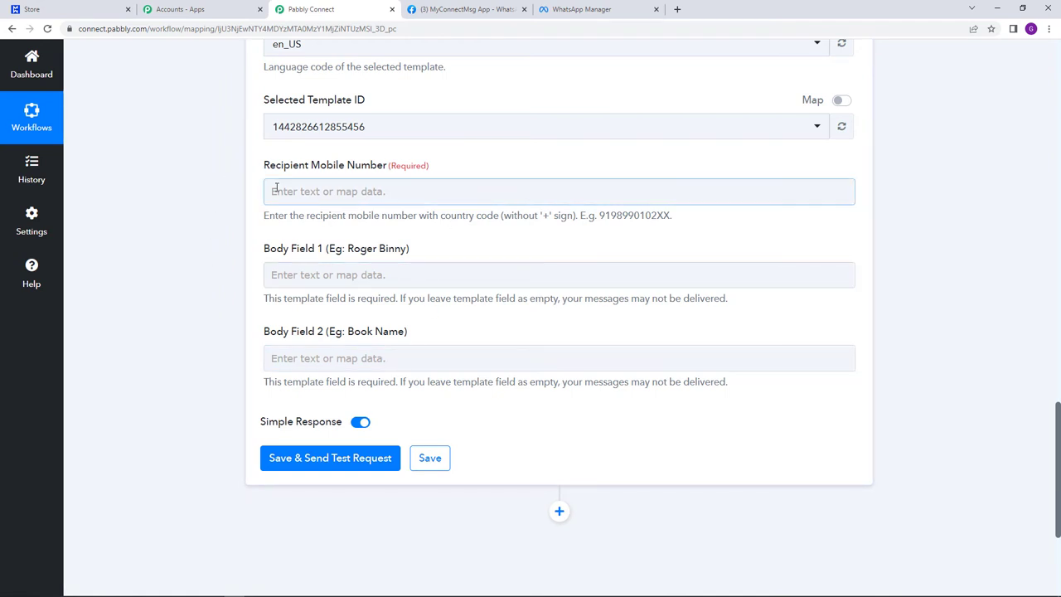
drag(266, 171, 459, 174)
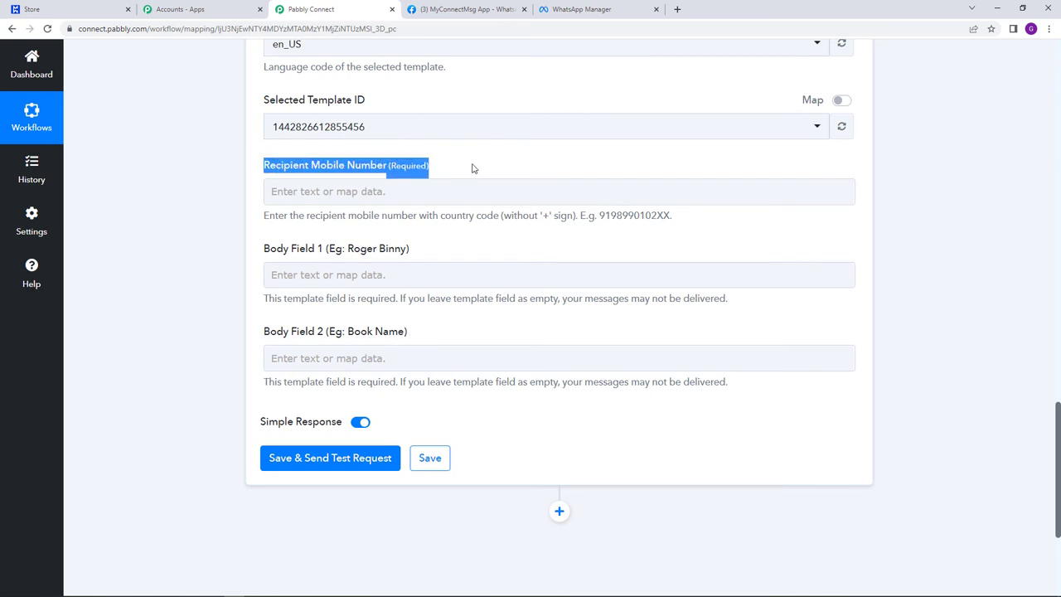
click(473, 168)
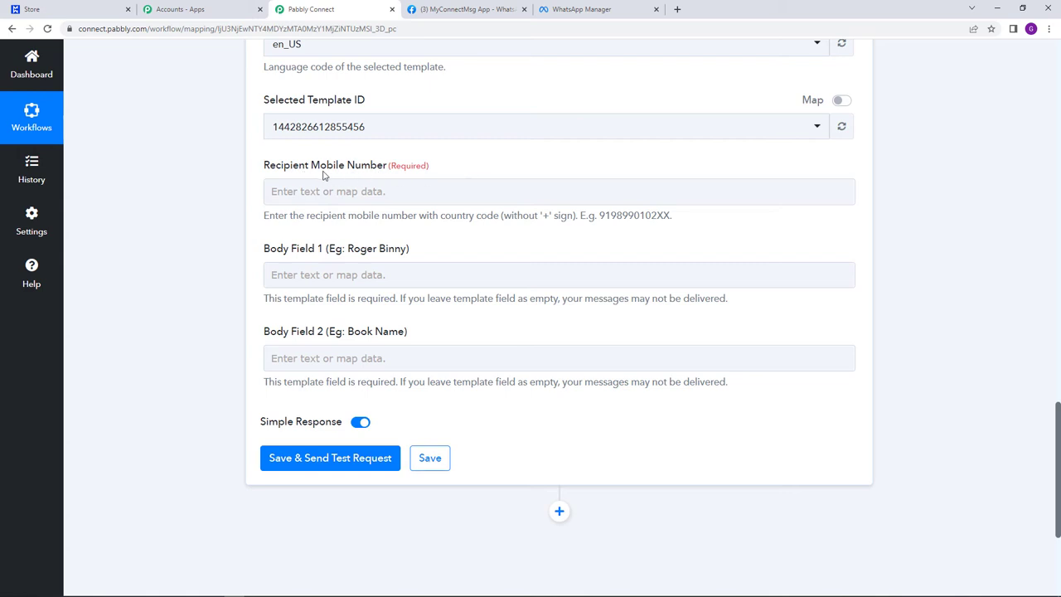
scroll(1020, 266, up, 8)
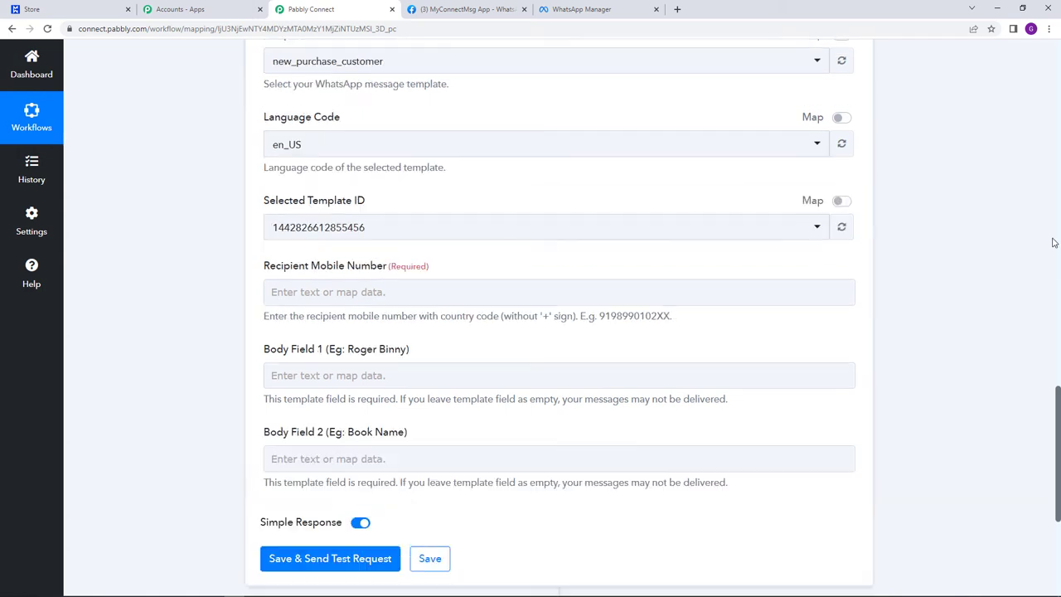
scroll(1020, 265, up, 4)
scroll(750, 359, down, 5)
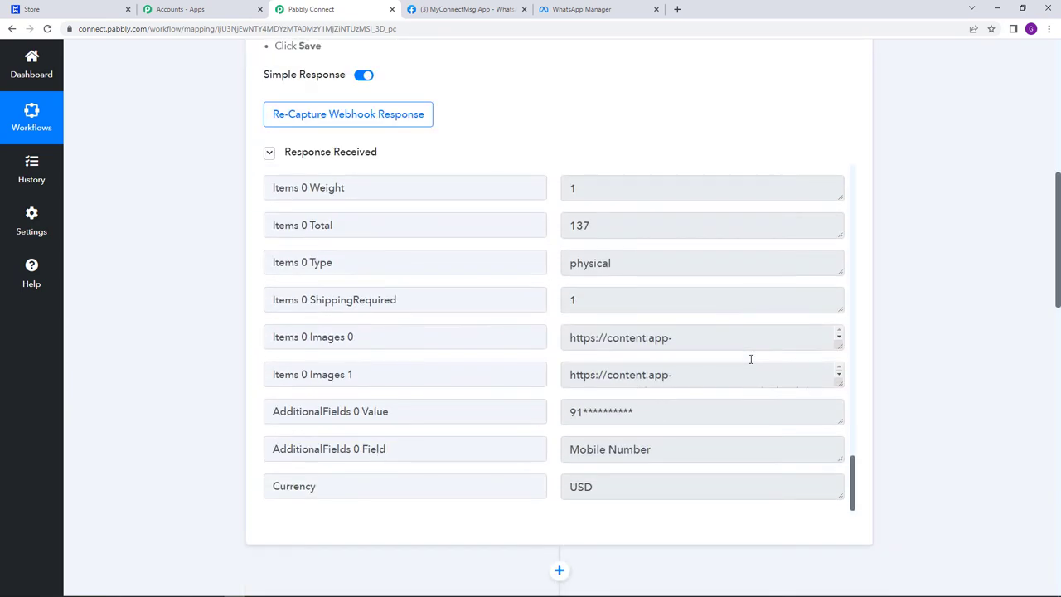
scroll(750, 359, up, 1)
scroll(750, 359, down, 1)
scroll(748, 362, up, 10)
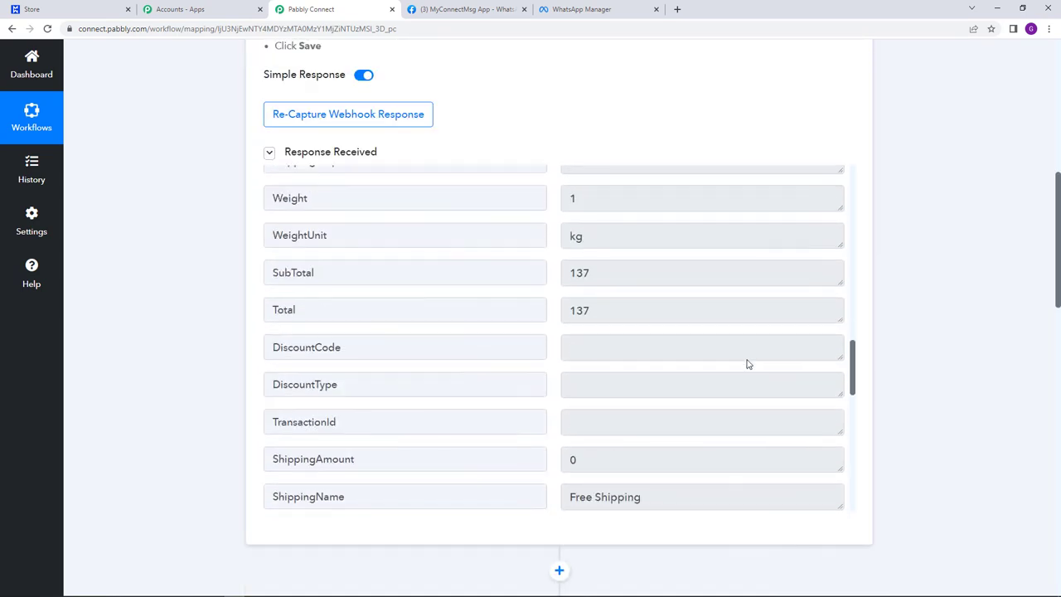
scroll(747, 363, up, 8)
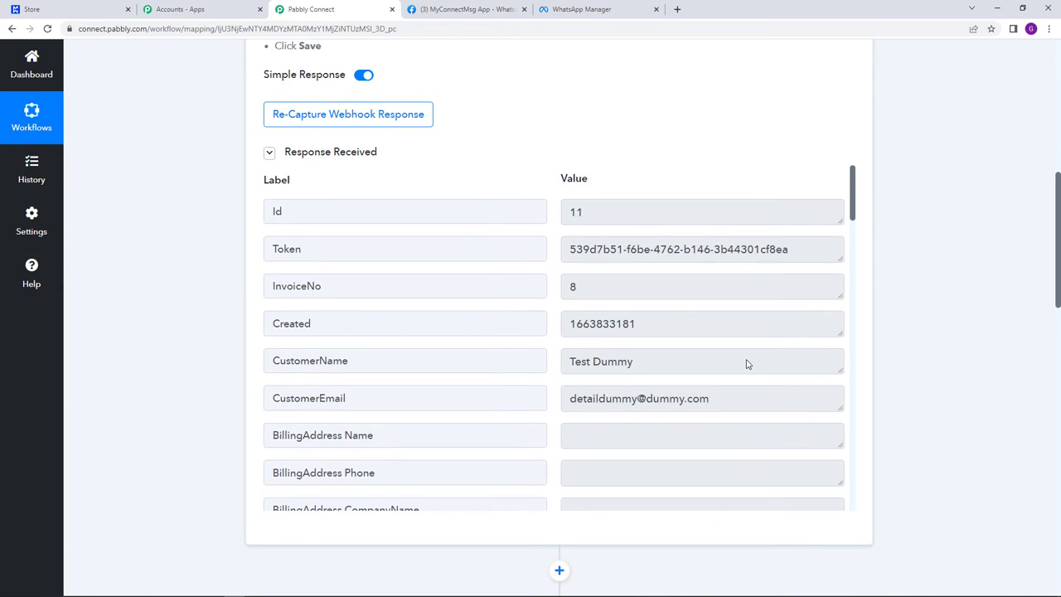
scroll(747, 361, down, 1)
scroll(747, 361, down, 15)
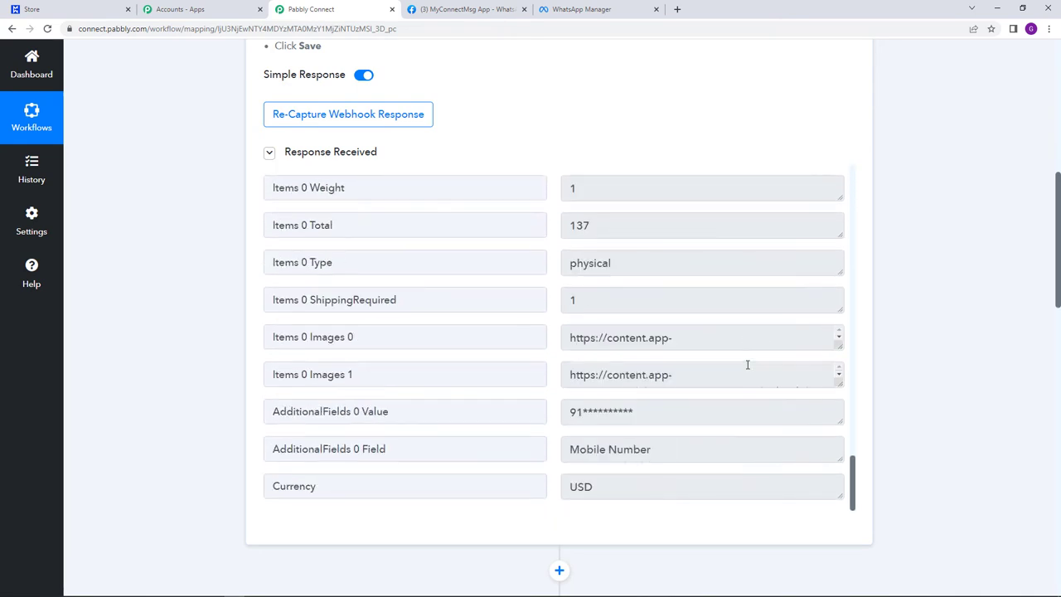
drag(568, 417, 670, 419)
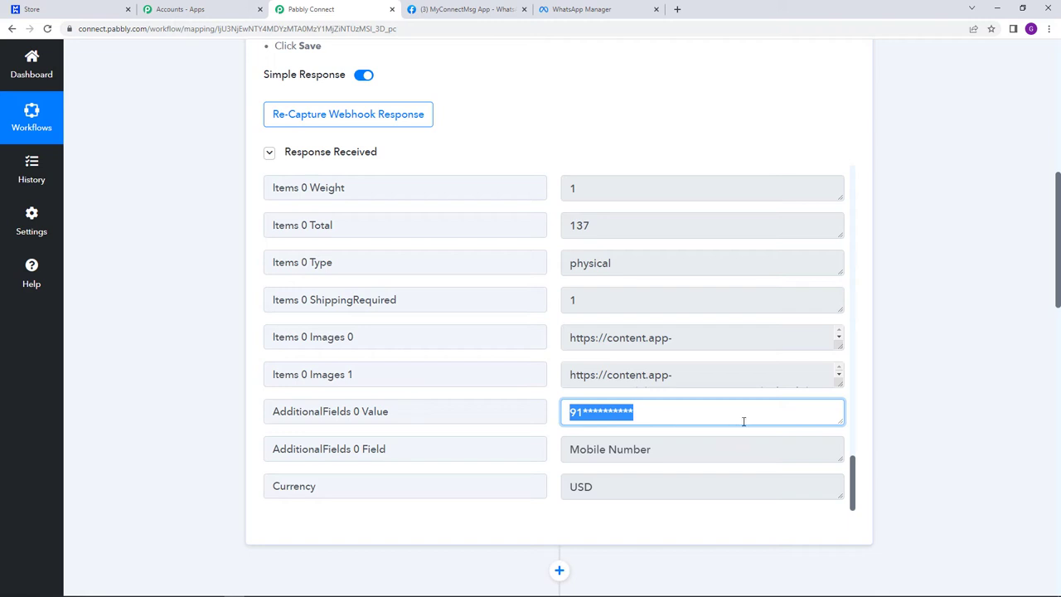
click(897, 420)
scroll(900, 420, down, 6)
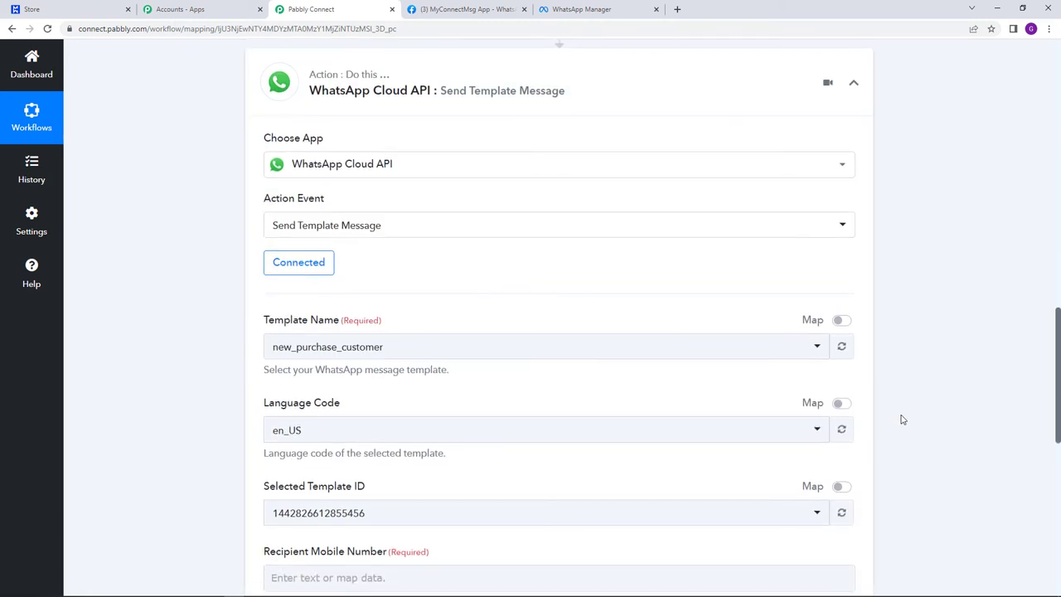
- Map Recipient Mobile Number to the Modwebs order's AdditionalFields 0 Value field
scroll(902, 419, down, 4)
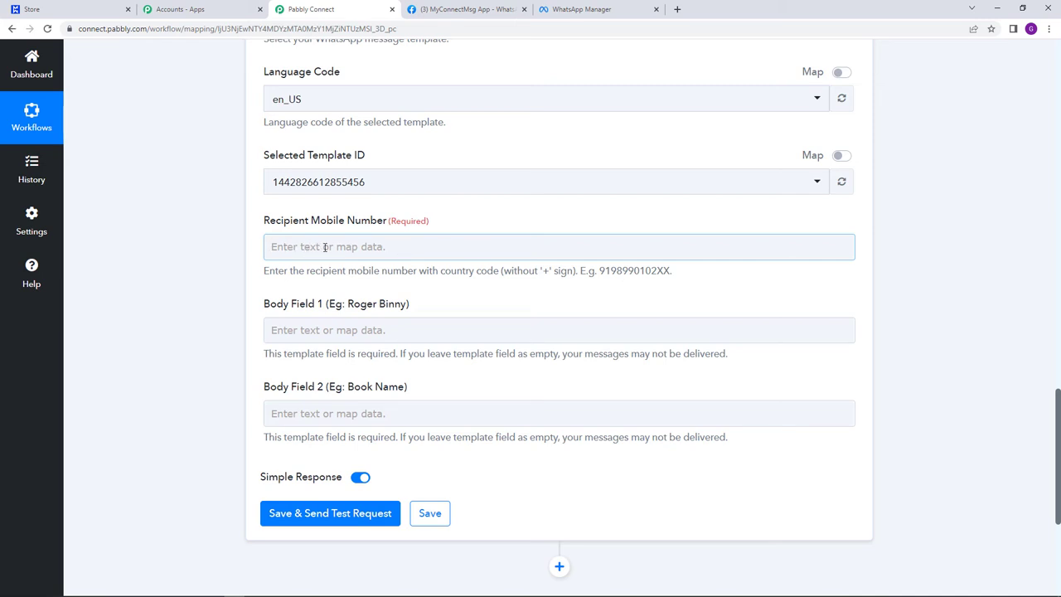
click(325, 247)
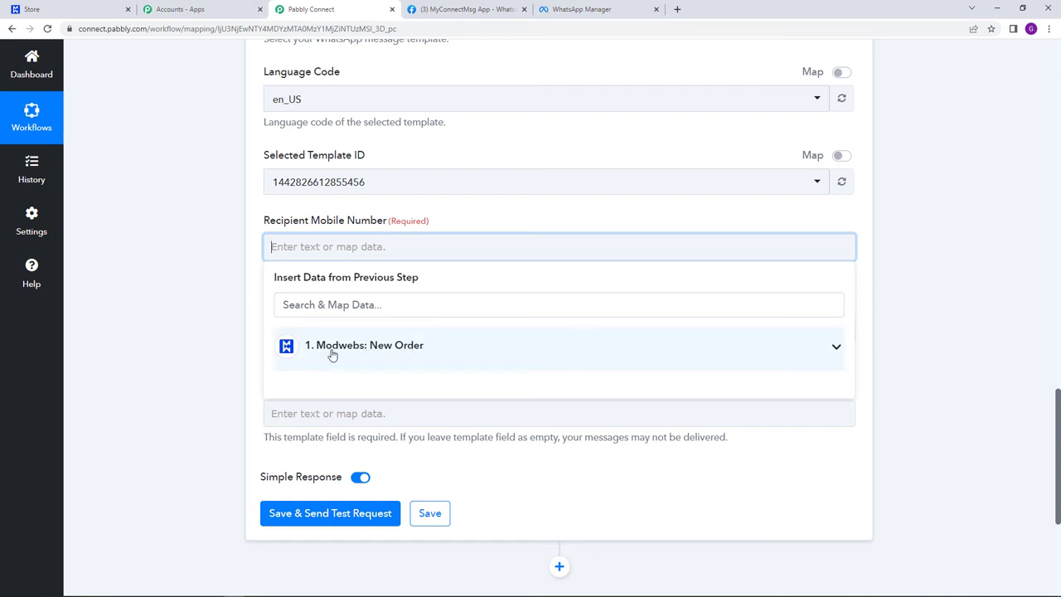
click(415, 348)
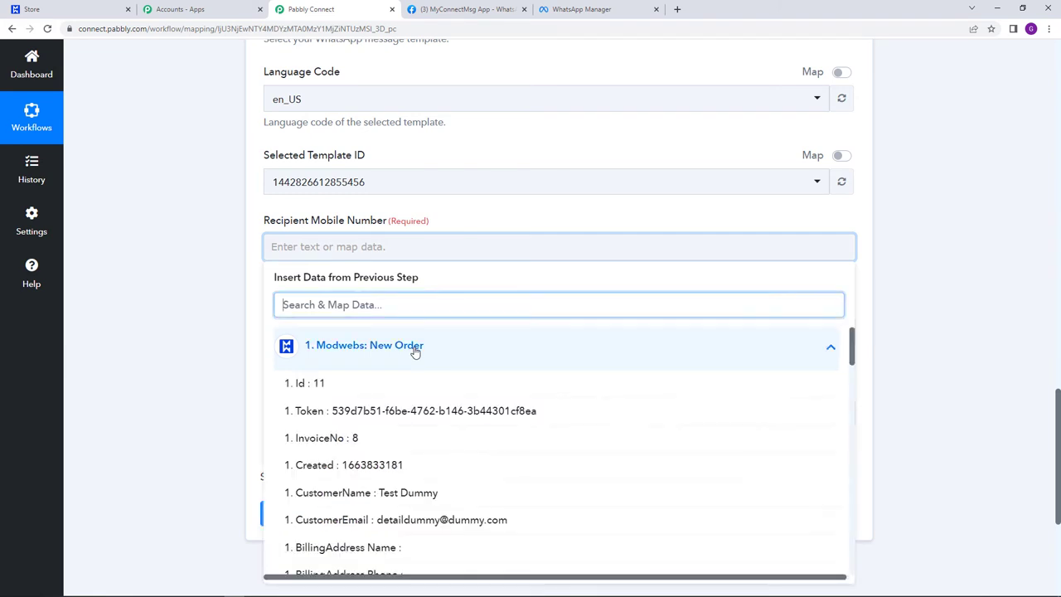
scroll(411, 394, down, 1)
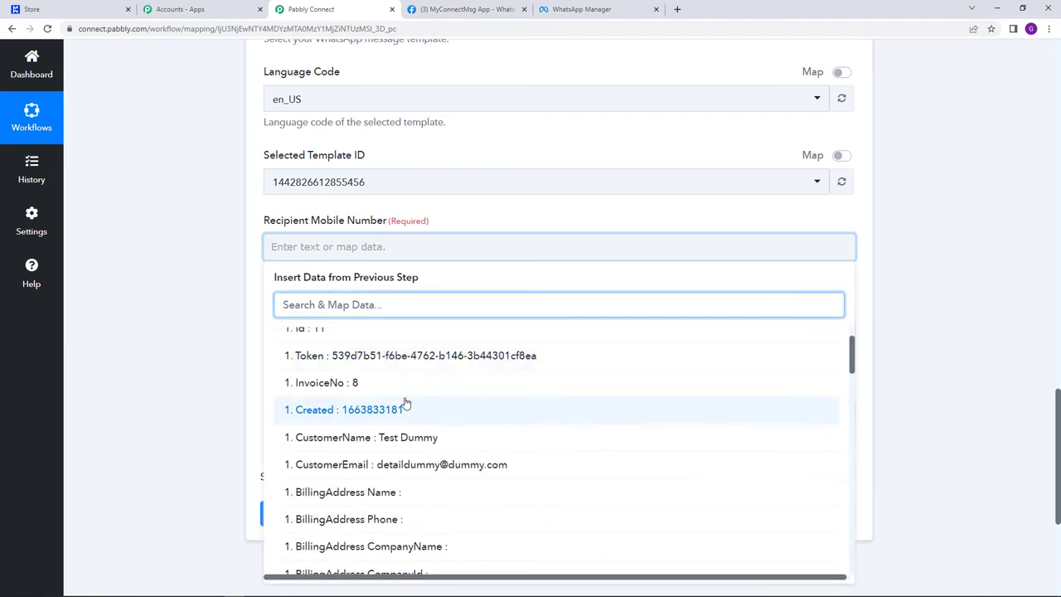
scroll(406, 407, down, 2)
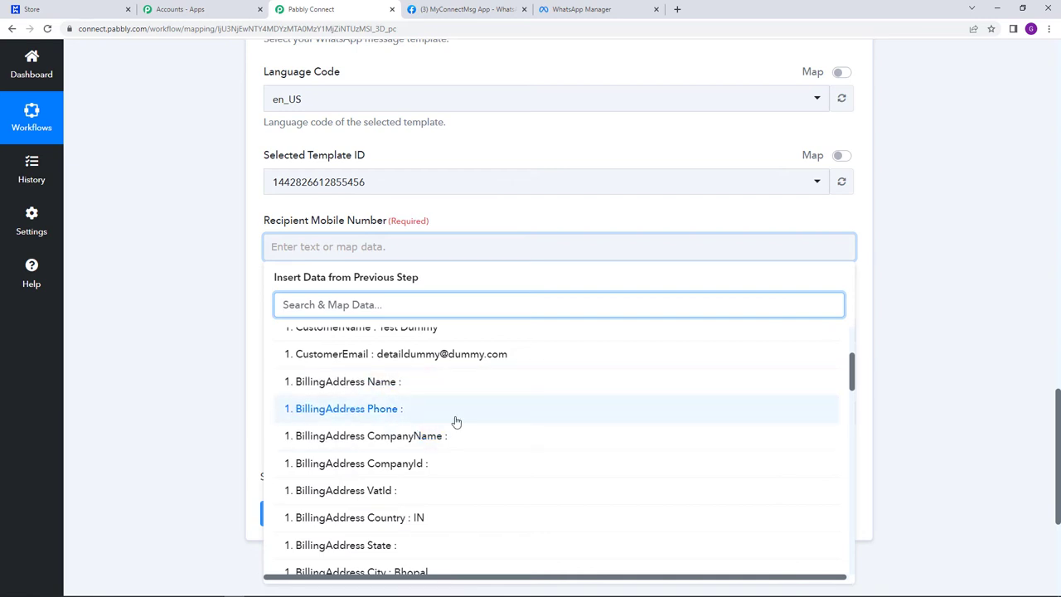
scroll(456, 422, down, 15)
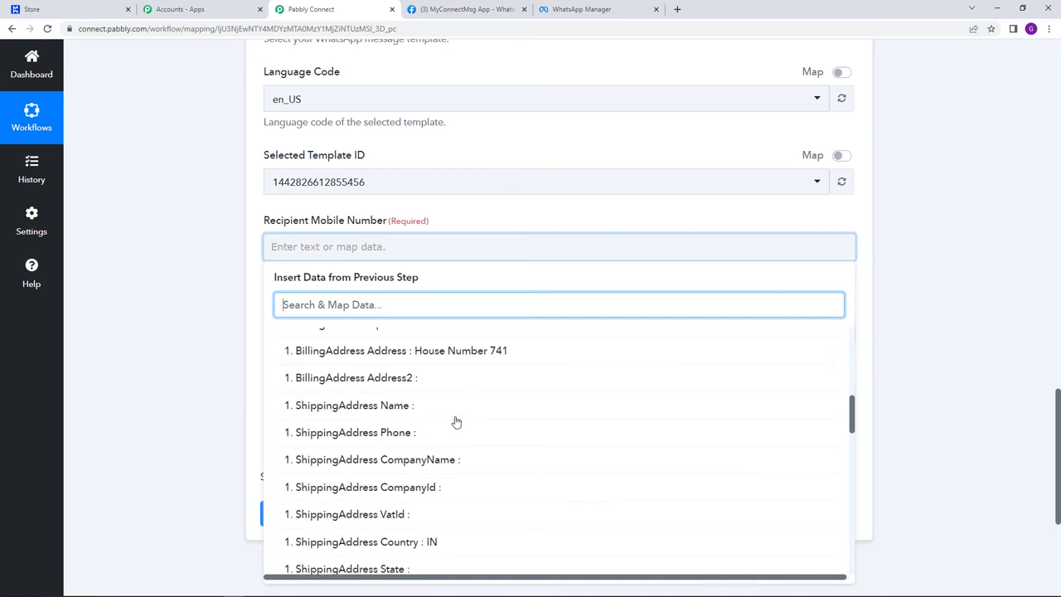
scroll(456, 423, down, 1)
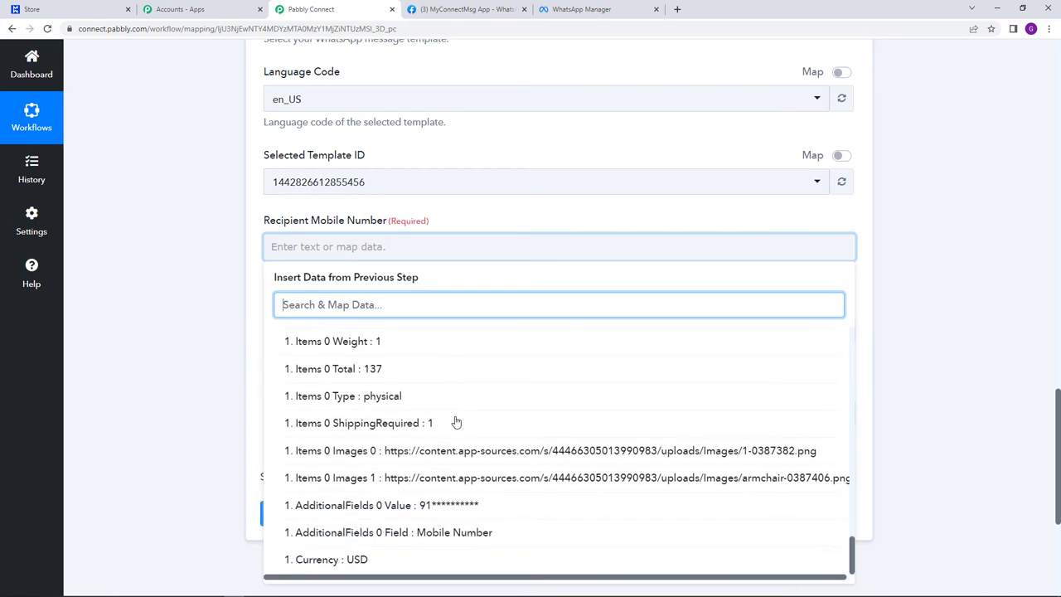
click(394, 511)
click(470, 216)
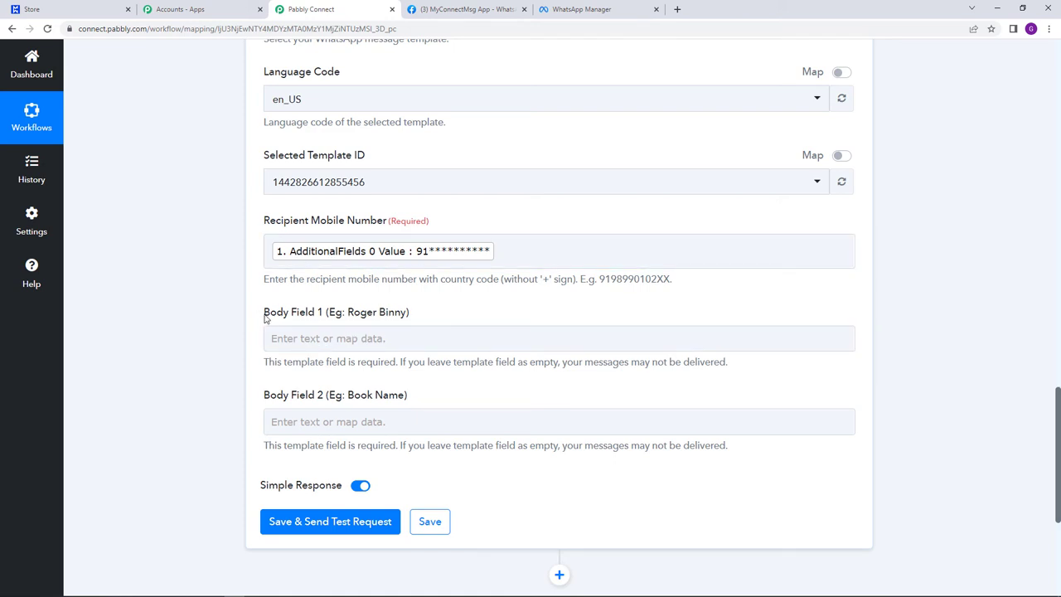
- Point out the blank Body Field 1 and Body Field 2 labels, then view the WhatsApp message template
drag(266, 320, 340, 317)
drag(270, 398, 323, 407)
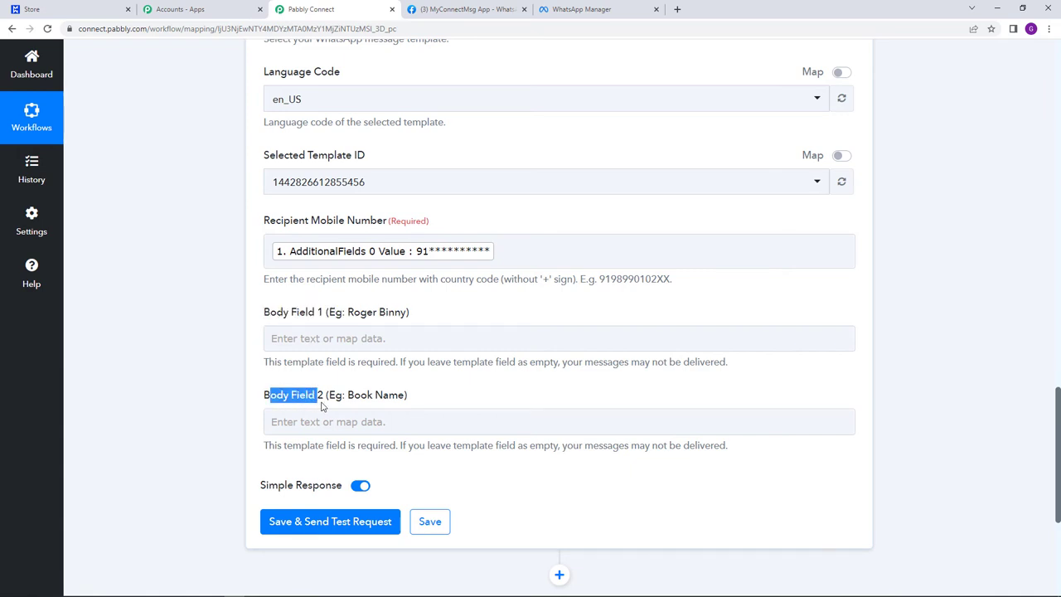
click(494, 377)
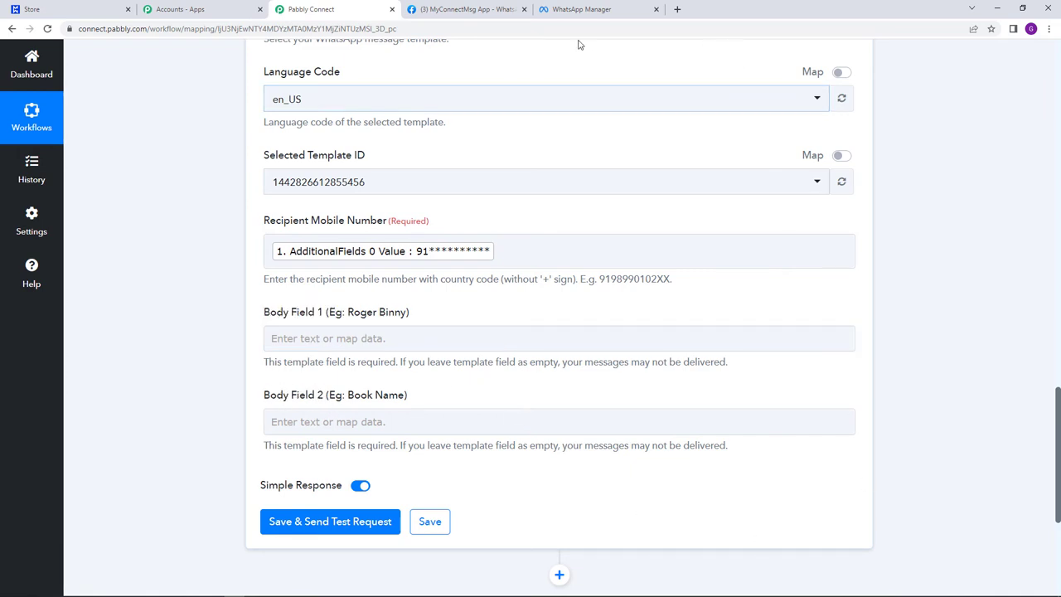
click(581, 11)
scroll(539, 274, down, 1)
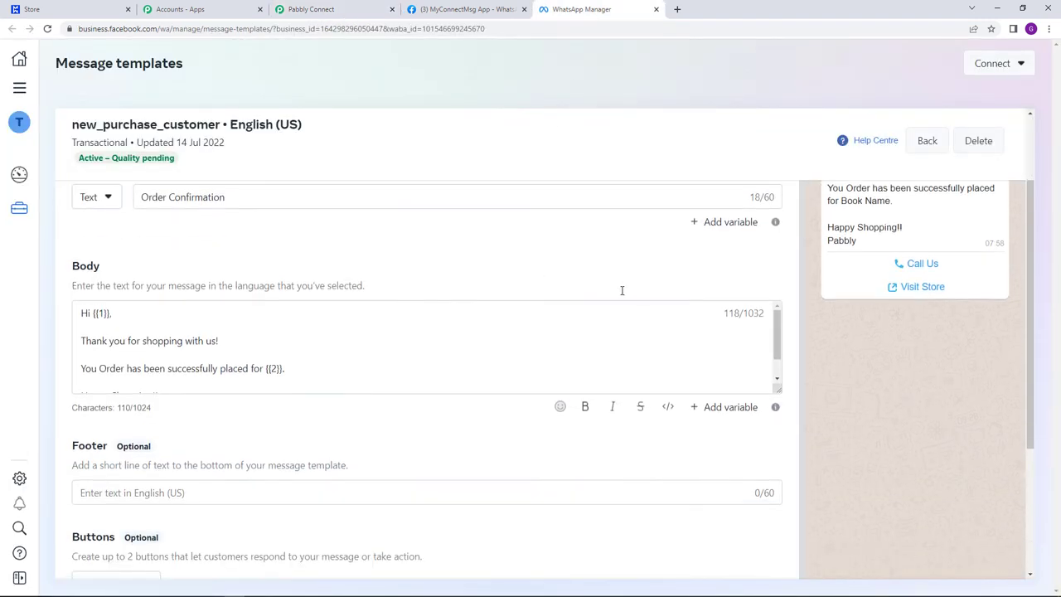
scroll(209, 354, down, 1)
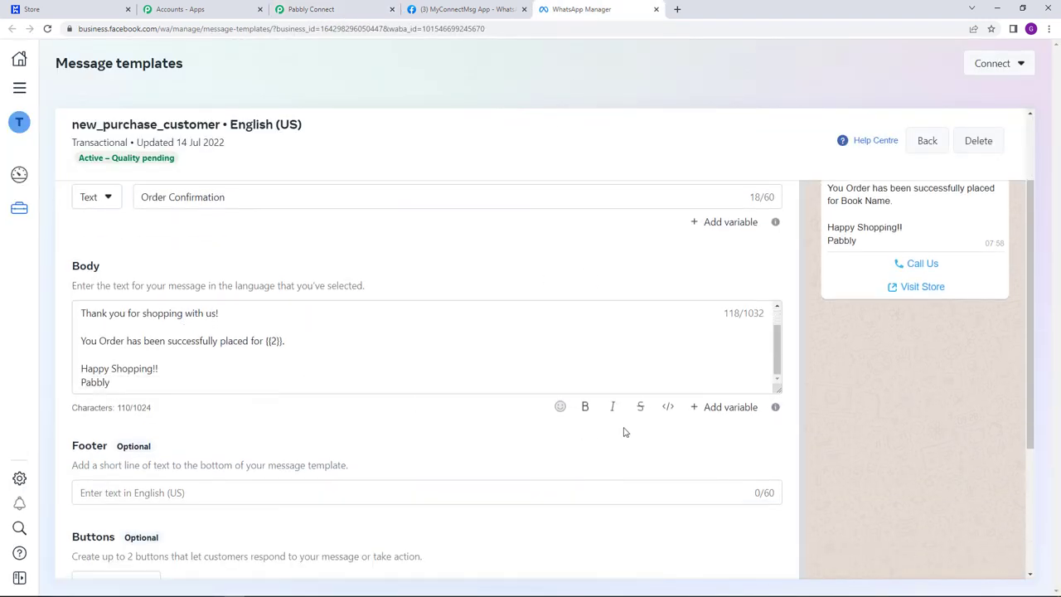
scroll(255, 359, up, 1)
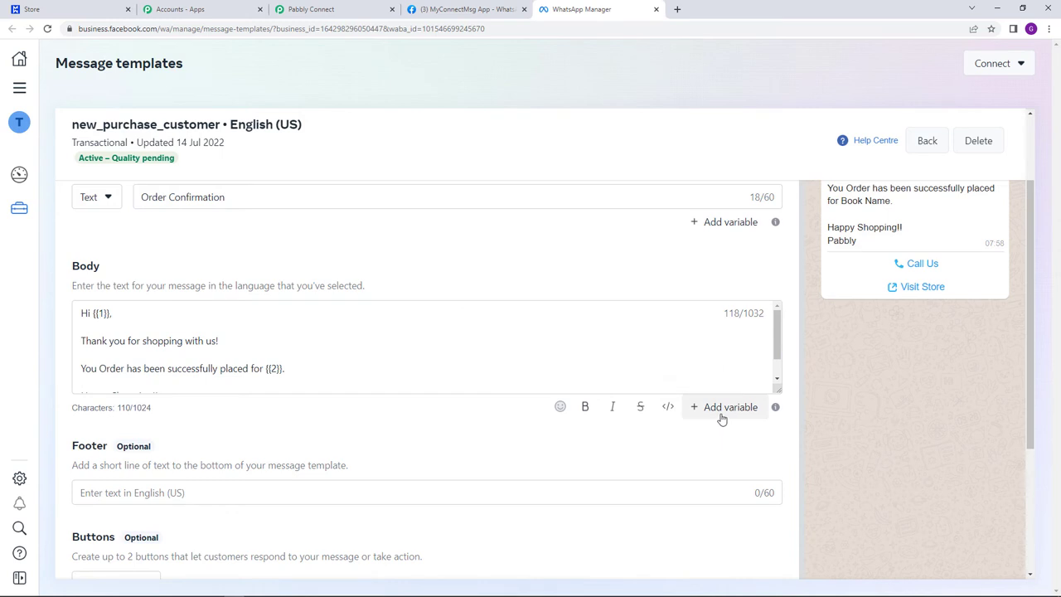
click(93, 314)
drag(94, 315, 110, 315)
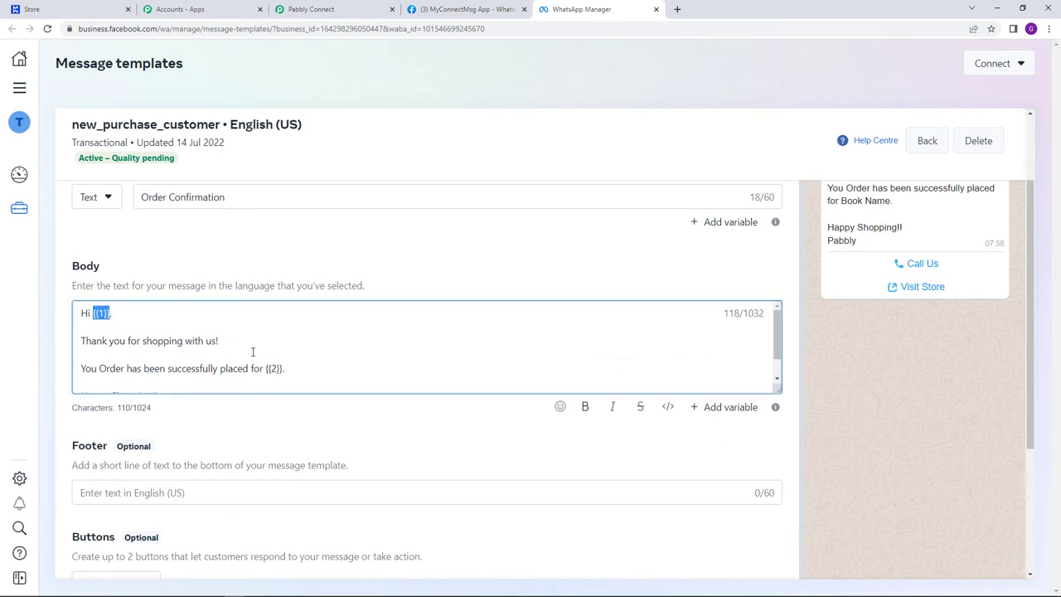
drag(266, 371, 282, 371)
scroll(410, 274, up, 1)
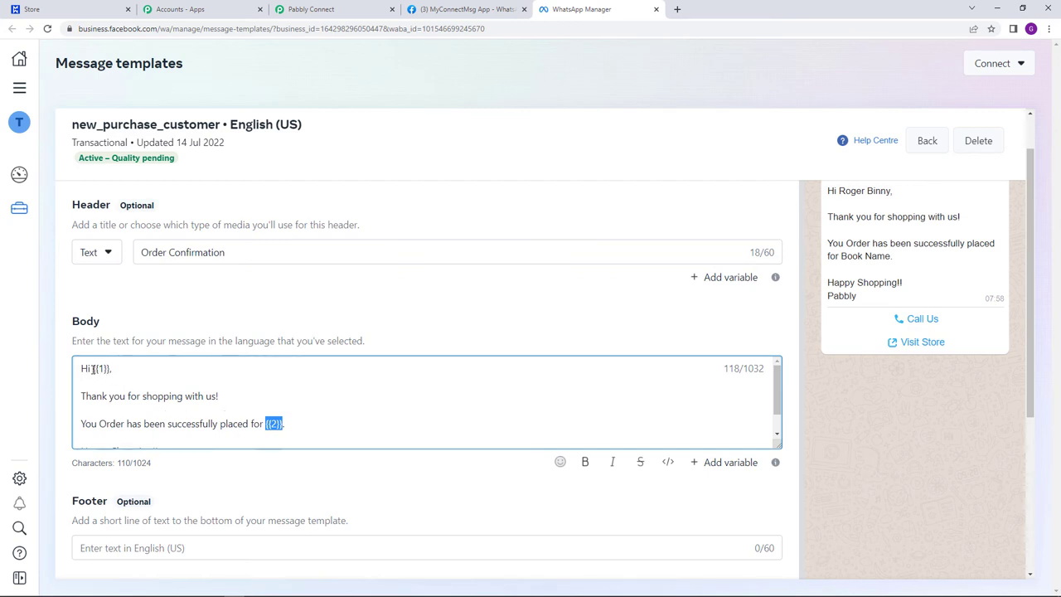
drag(93, 370, 109, 372)
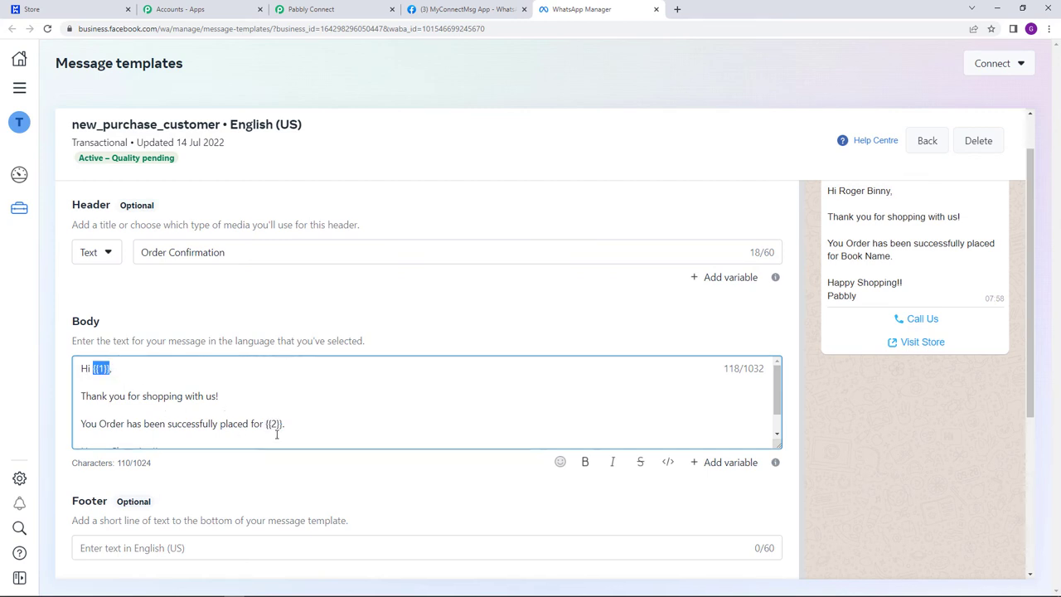
drag(265, 424, 286, 425)
- Map Body Field 1 to the Modwebs order's CustomerName field
click(328, 10)
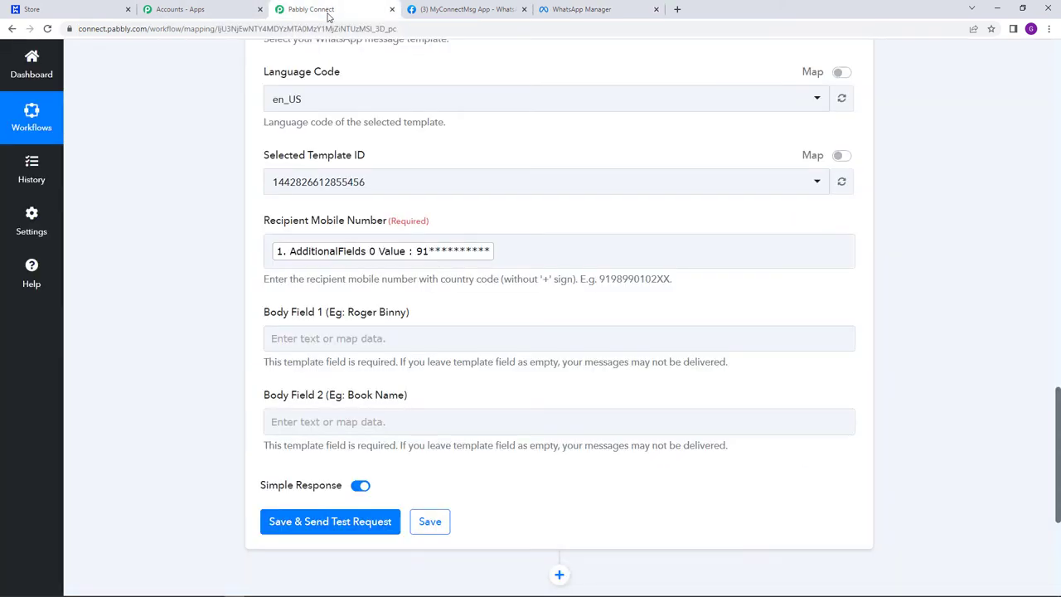
click(356, 341)
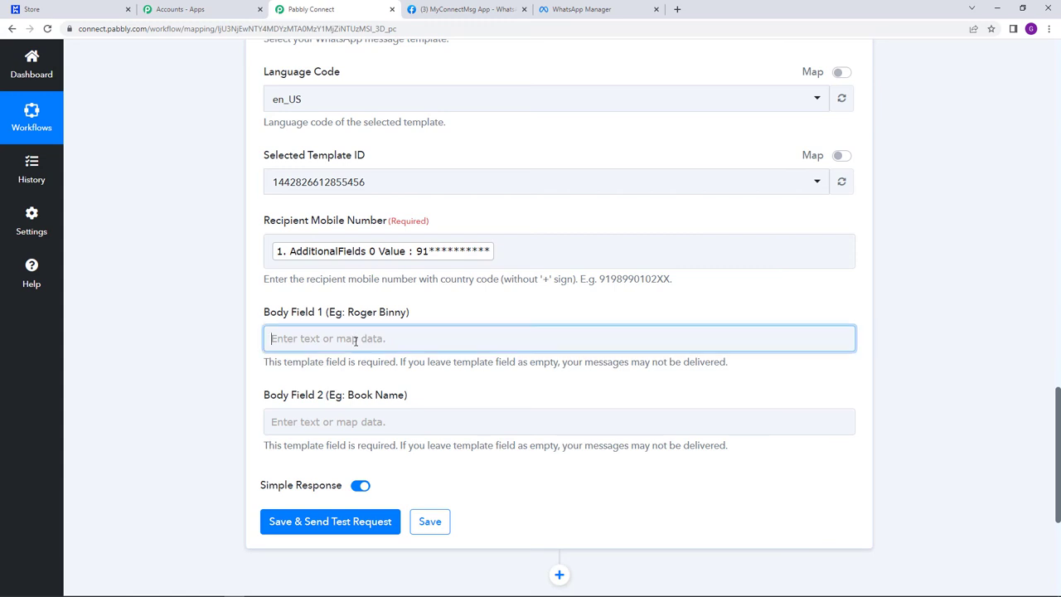
click(434, 427)
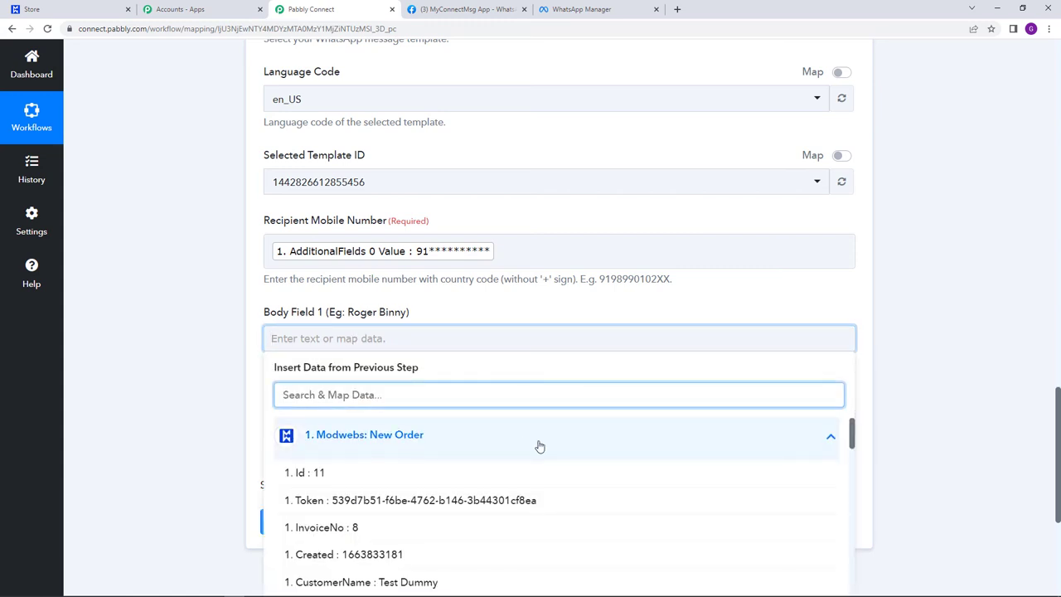
scroll(539, 448, down, 3)
click(420, 472)
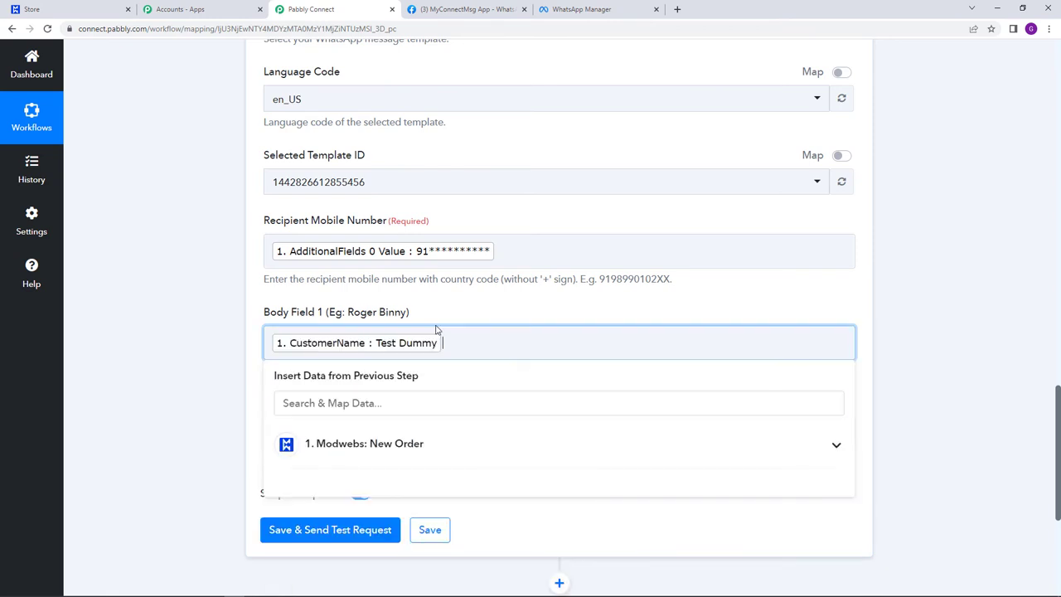
click(434, 308)
- Map Body Field 2 to the order's Items 0 Name field
scroll(432, 315, down, 2)
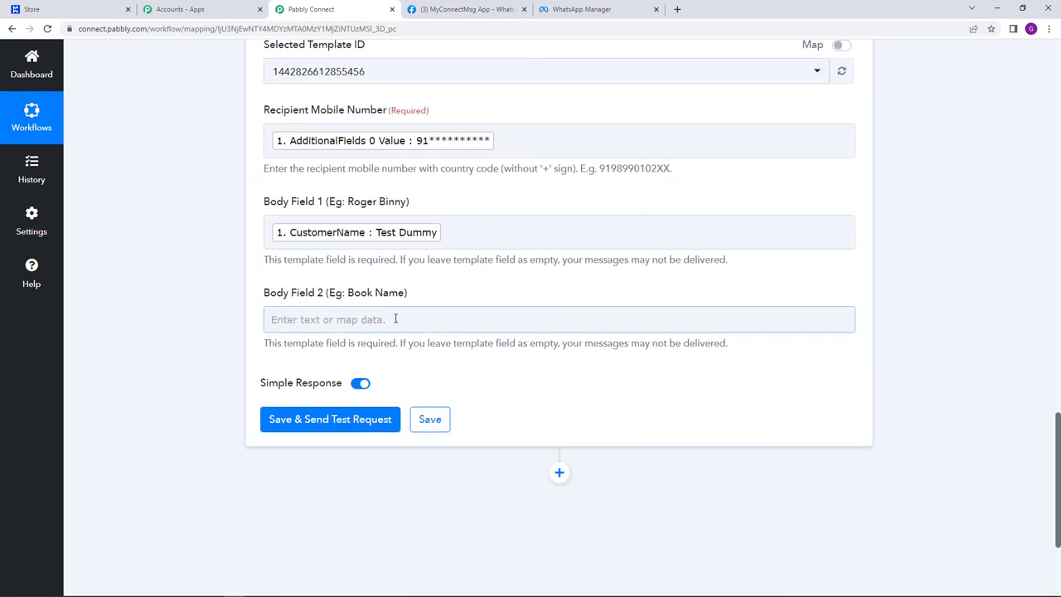
click(396, 319)
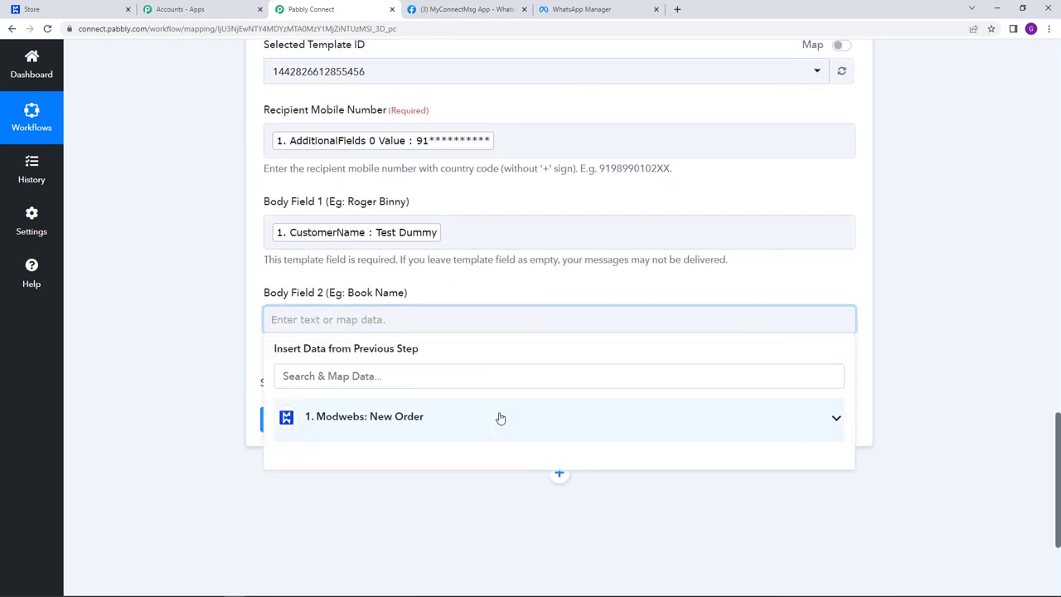
click(501, 421)
scroll(509, 426, down, 10)
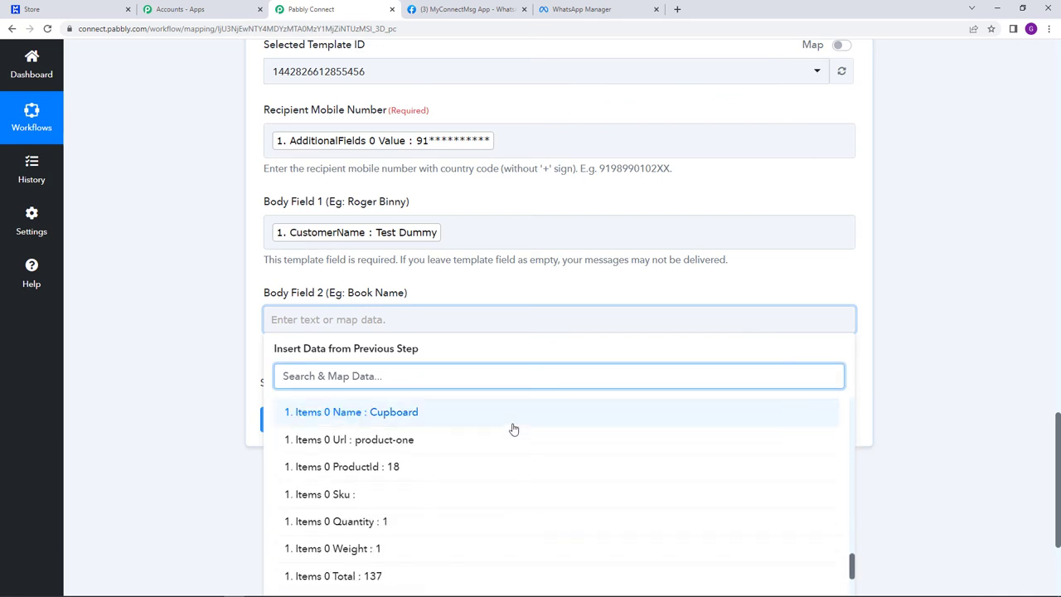
scroll(513, 429, down, 1)
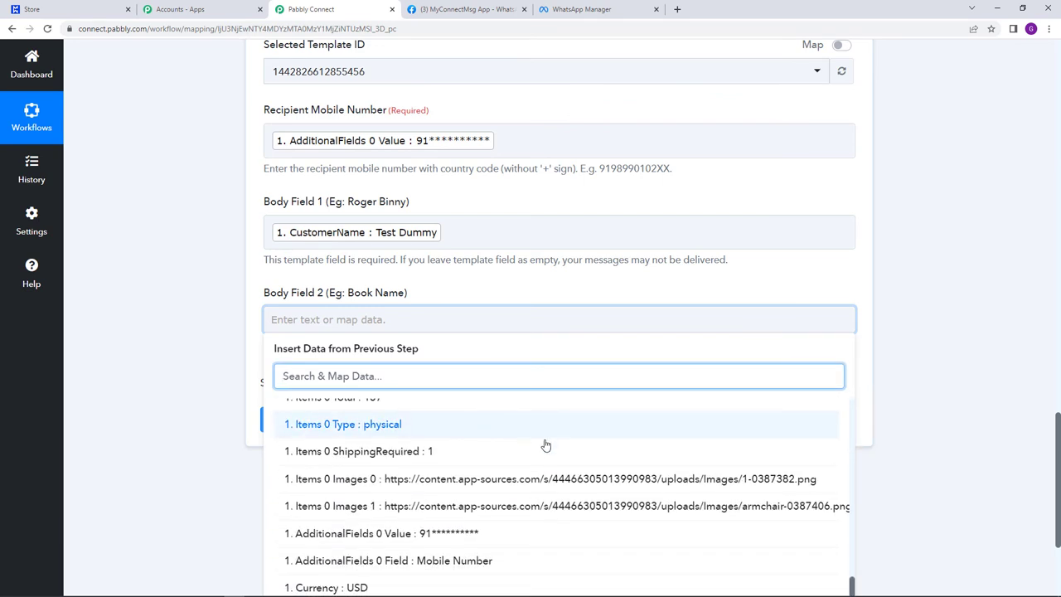
scroll(915, 466, down, 3)
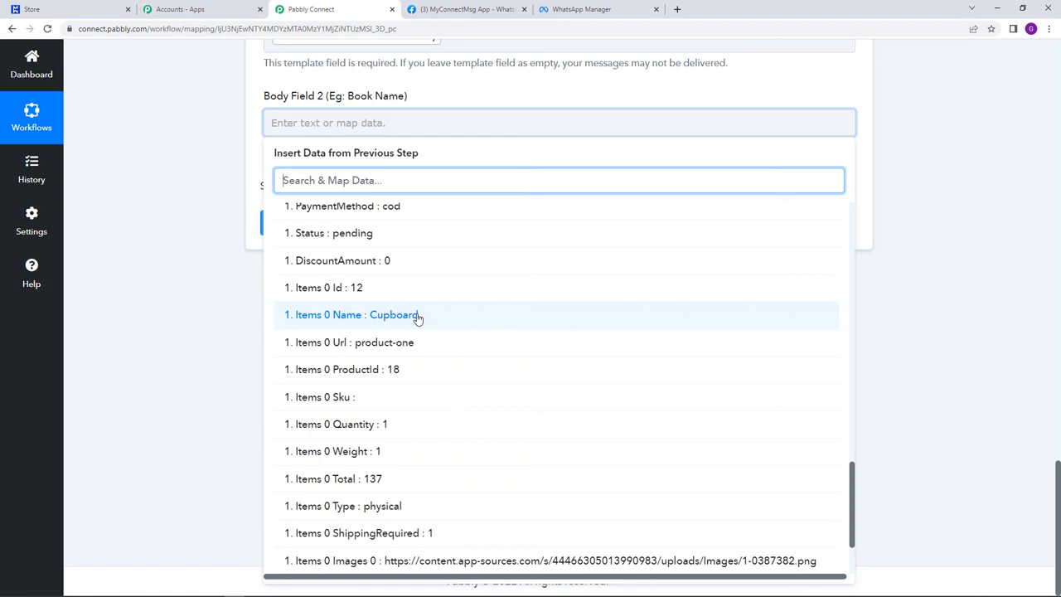
click(419, 316)
click(240, 308)
scroll(240, 308, up, 3)
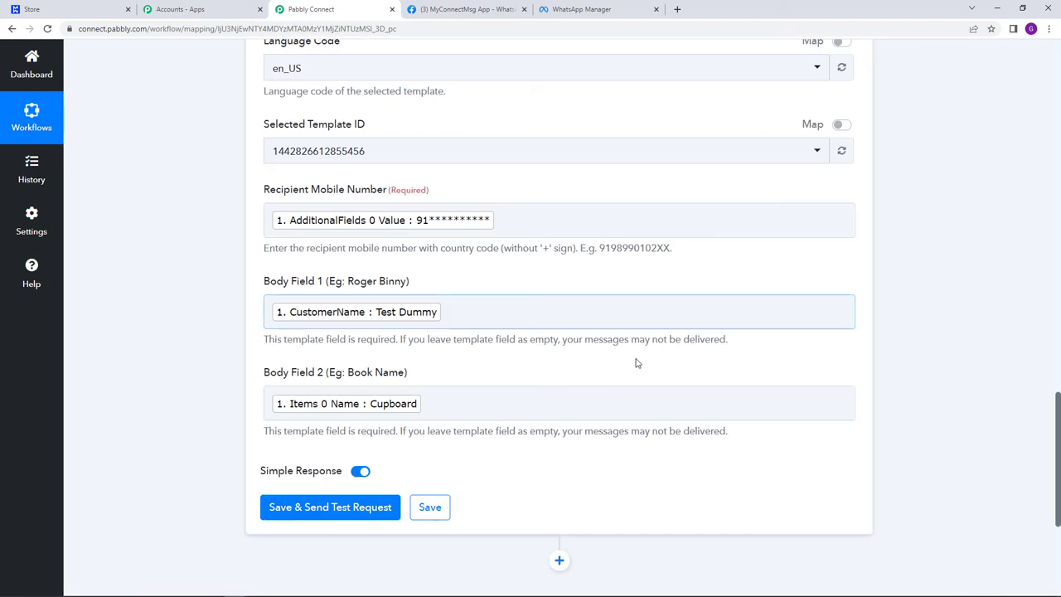
- Save the WhatsApp Cloud API action with its mapped recipient and both body fields
scroll(599, 333, up, 2)
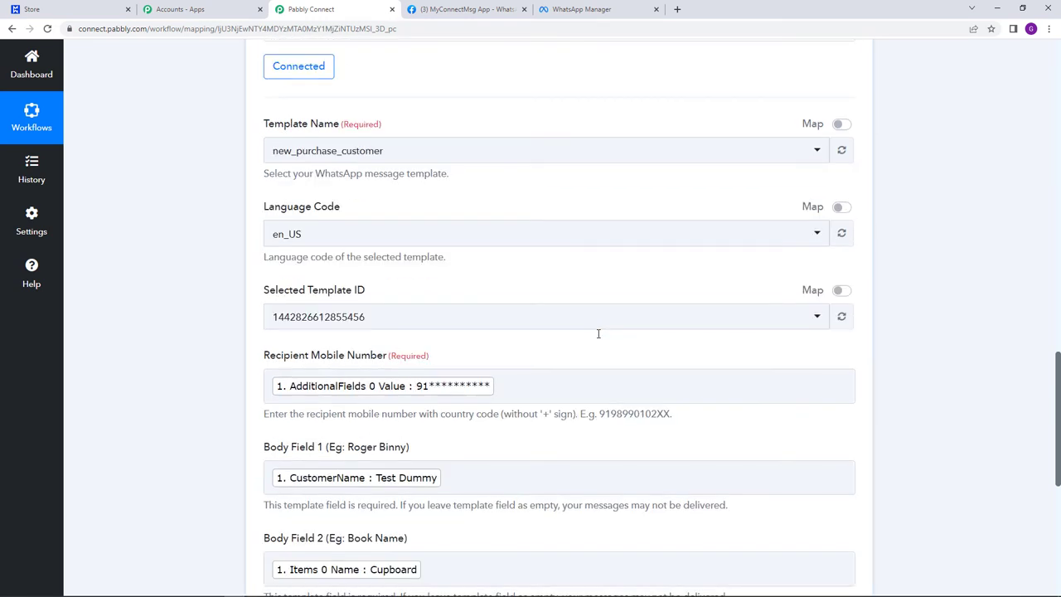
scroll(599, 334, down, 2)
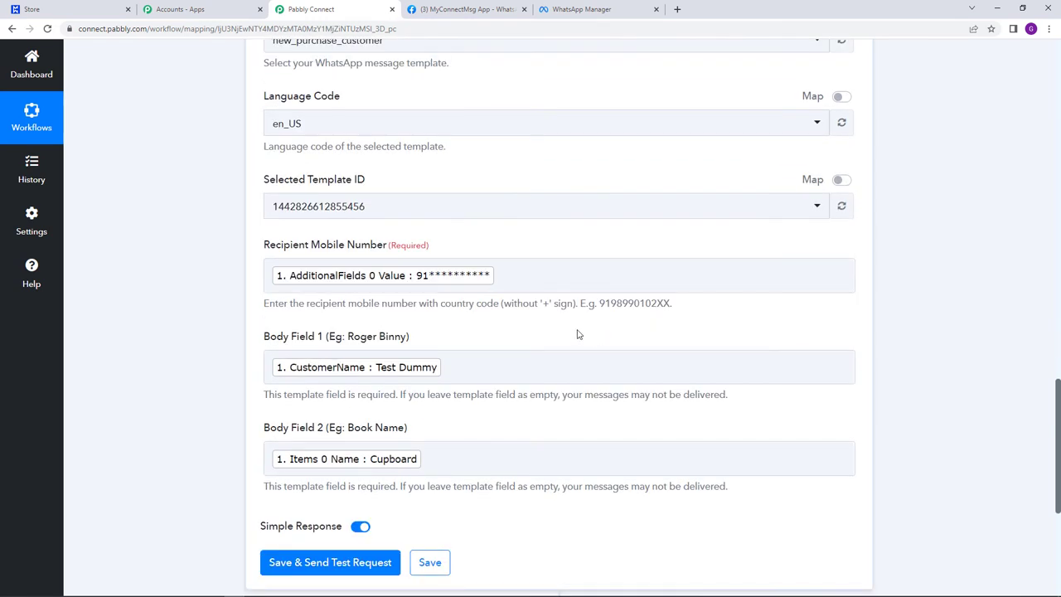
scroll(577, 333, down, 1)
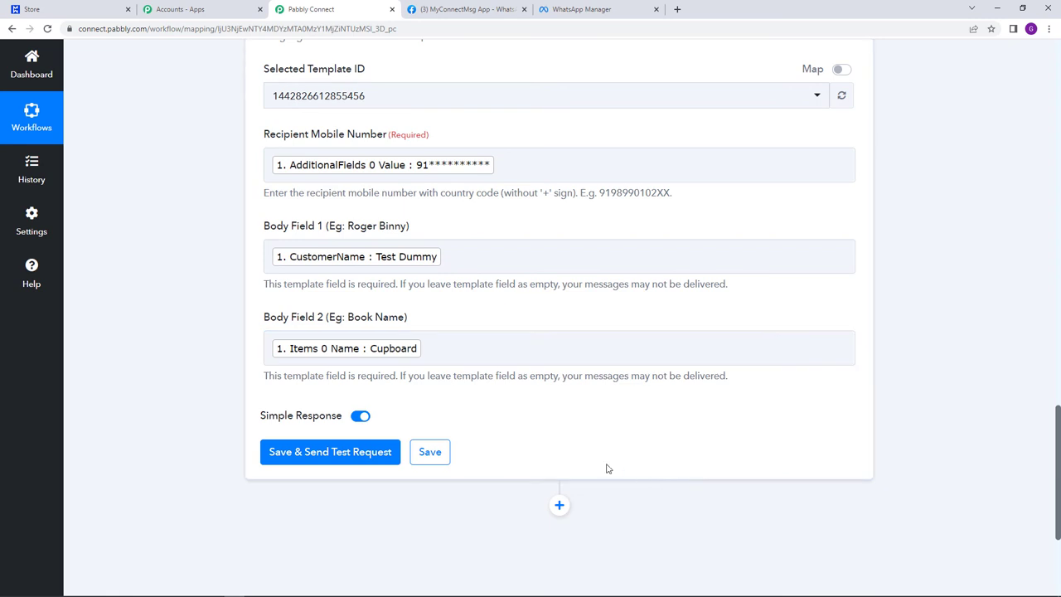
click(434, 452)
drag(1058, 440, 1059, 83)
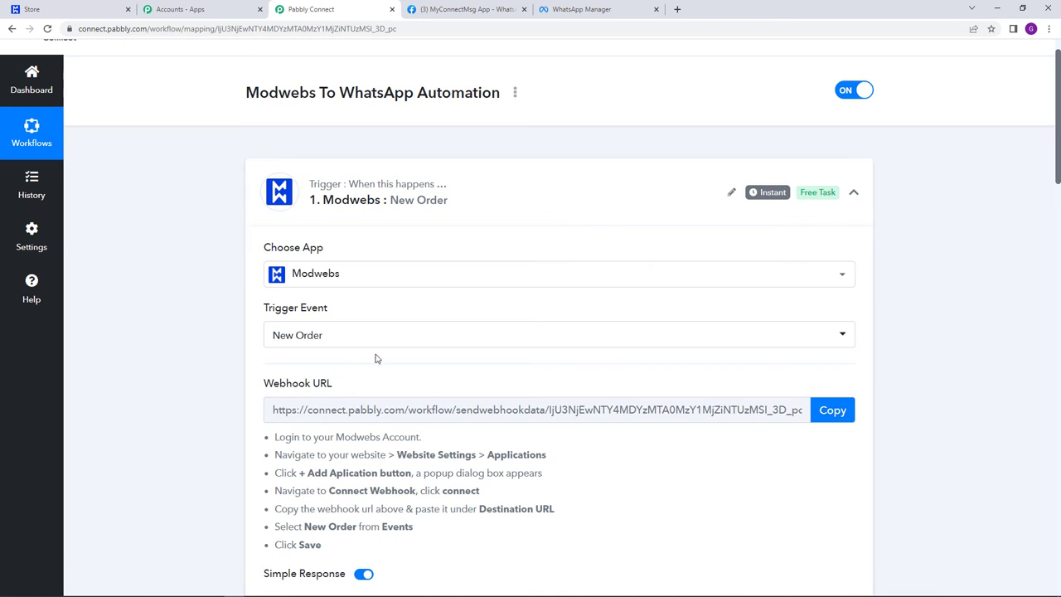
- Add the Chair from the Modwebs product list to the cart and proceed to checkout
click(60, 12)
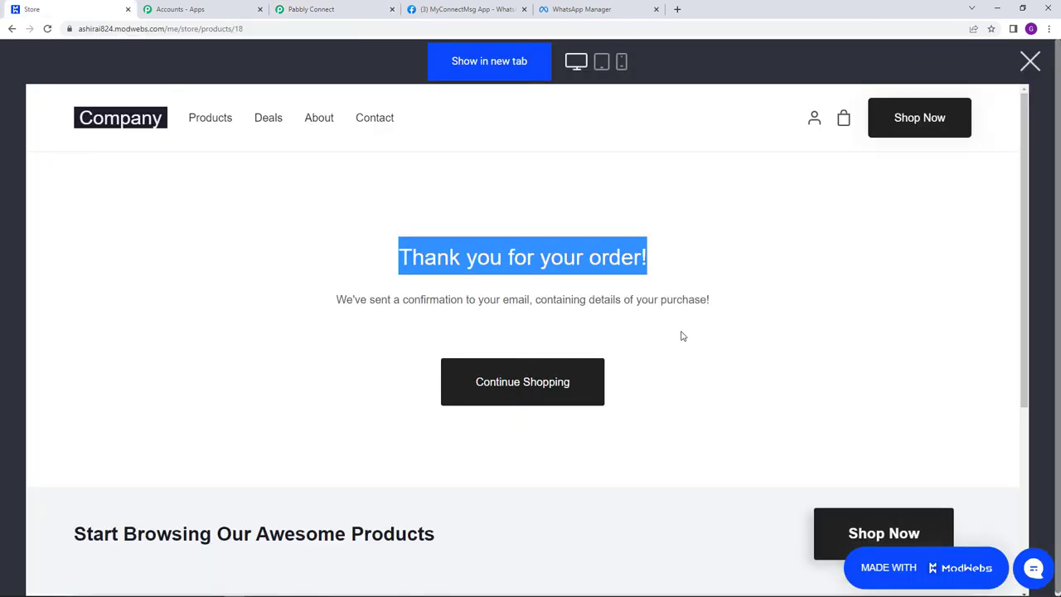
click(570, 377)
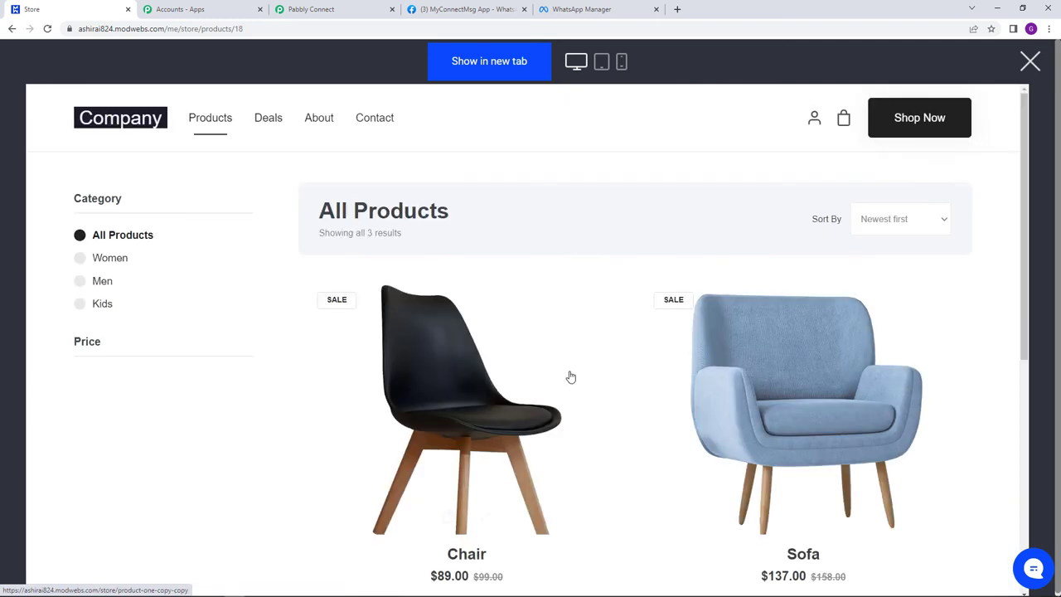
scroll(429, 397, down, 2)
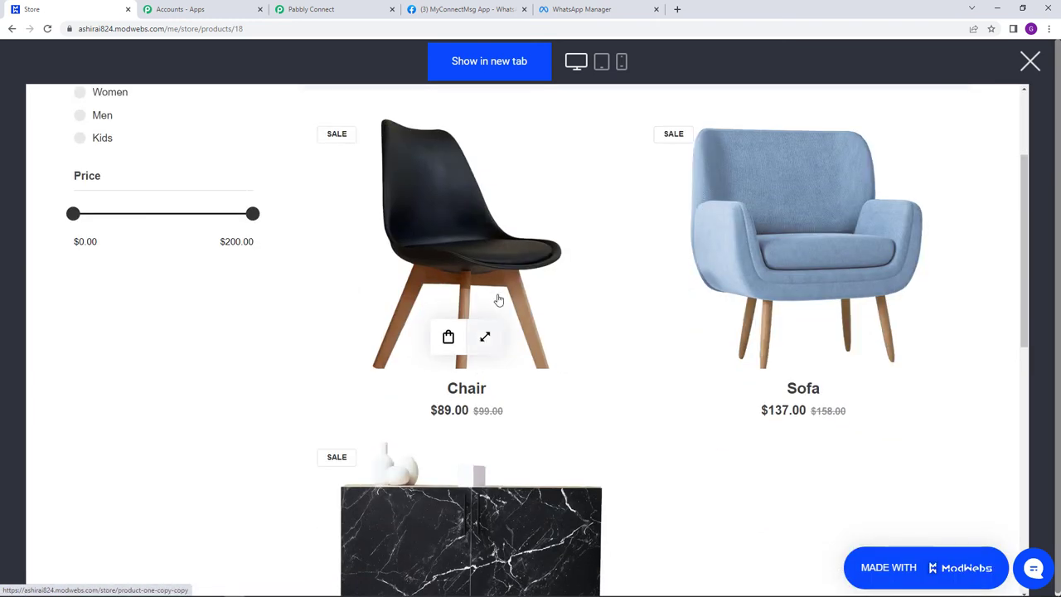
scroll(569, 403, down, 3)
scroll(486, 397, up, 3)
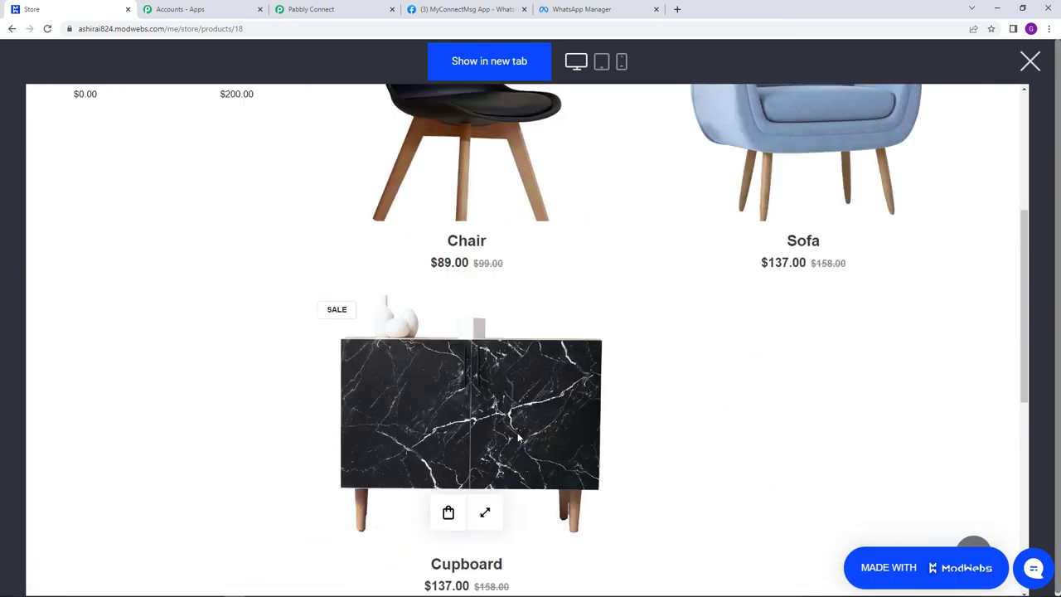
scroll(568, 448, down, 1)
scroll(569, 420, up, 3)
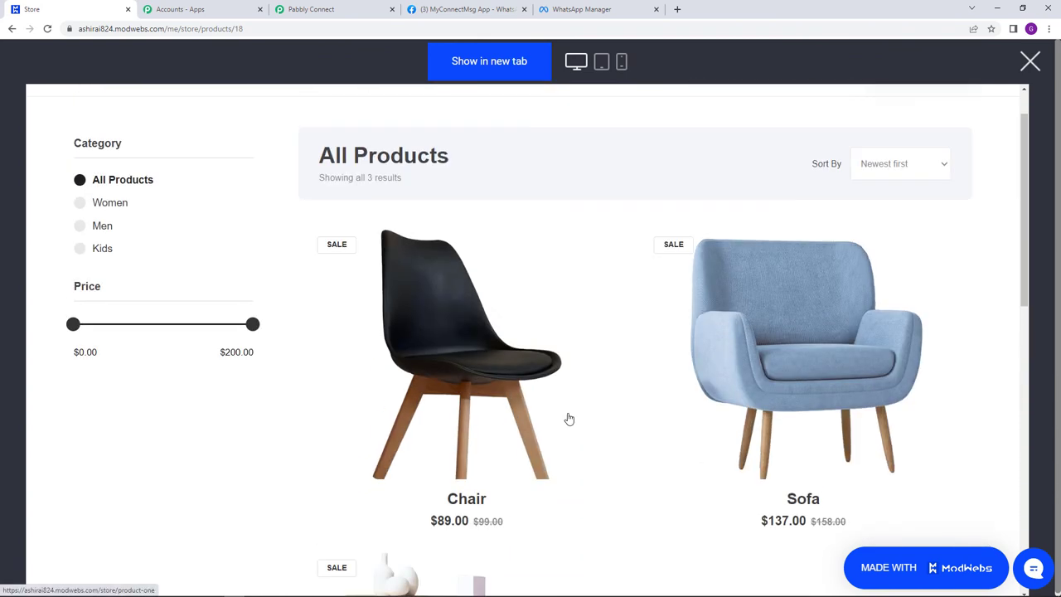
click(485, 366)
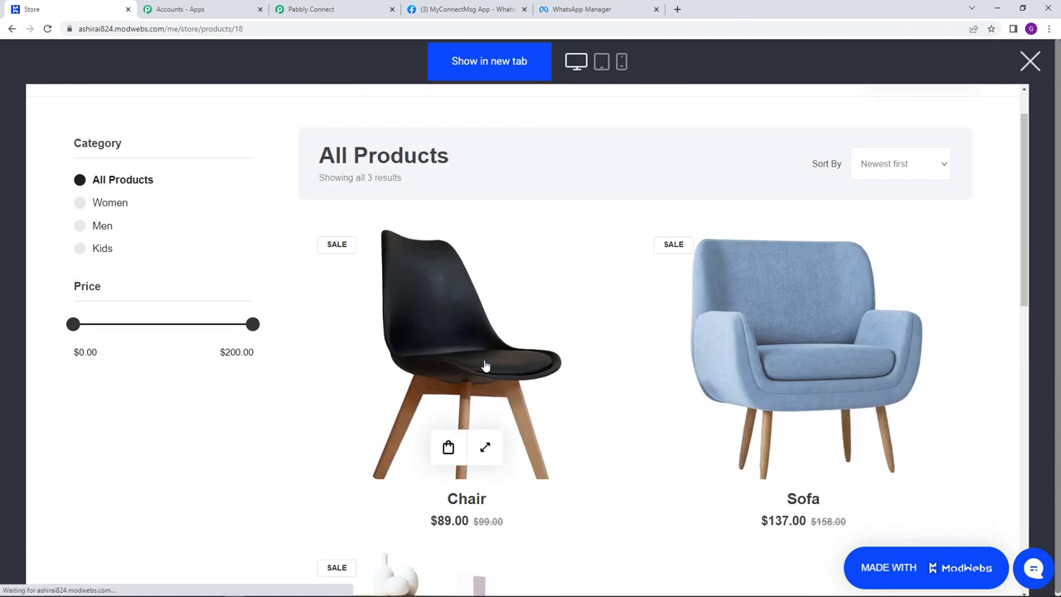
click(356, 376)
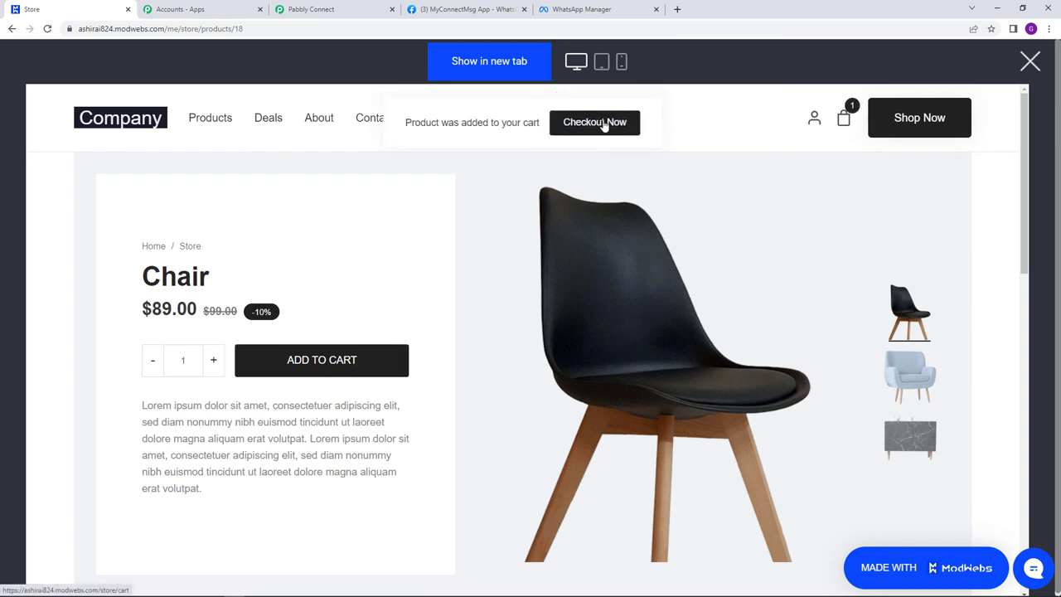
click(602, 125)
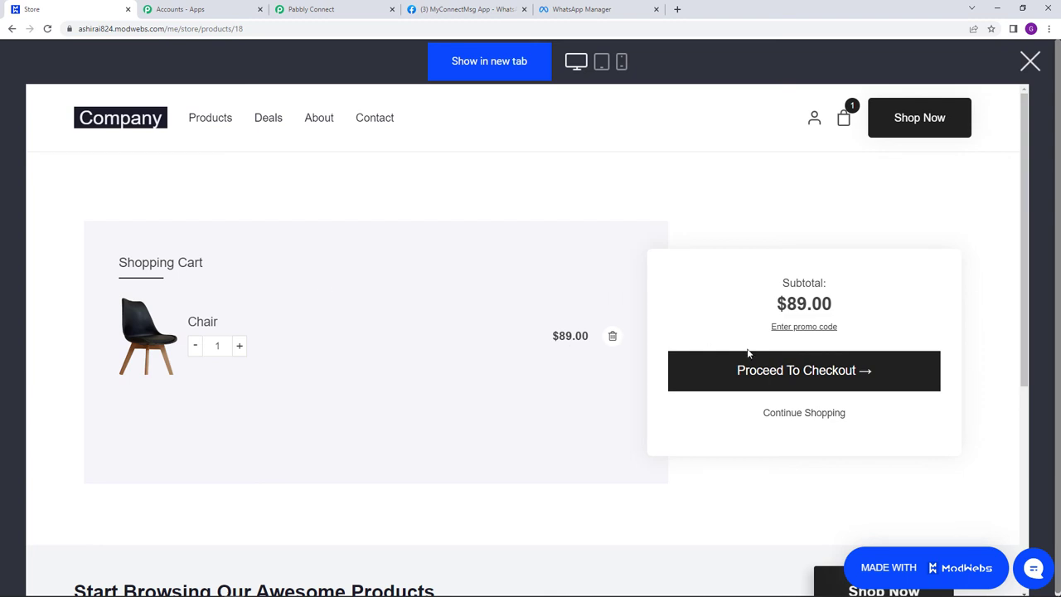
click(787, 372)
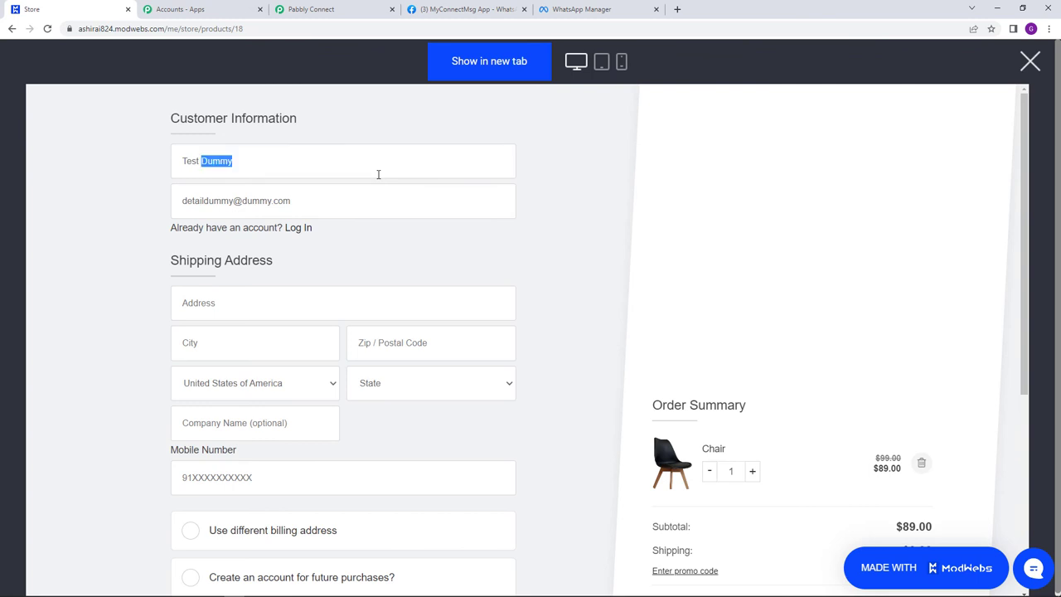
- Replace the prefilled checkout name and e-mail with the test customer's name and e-mail
triple_click(378, 175)
text(Data Demo)
drag(184, 199, 301, 215)
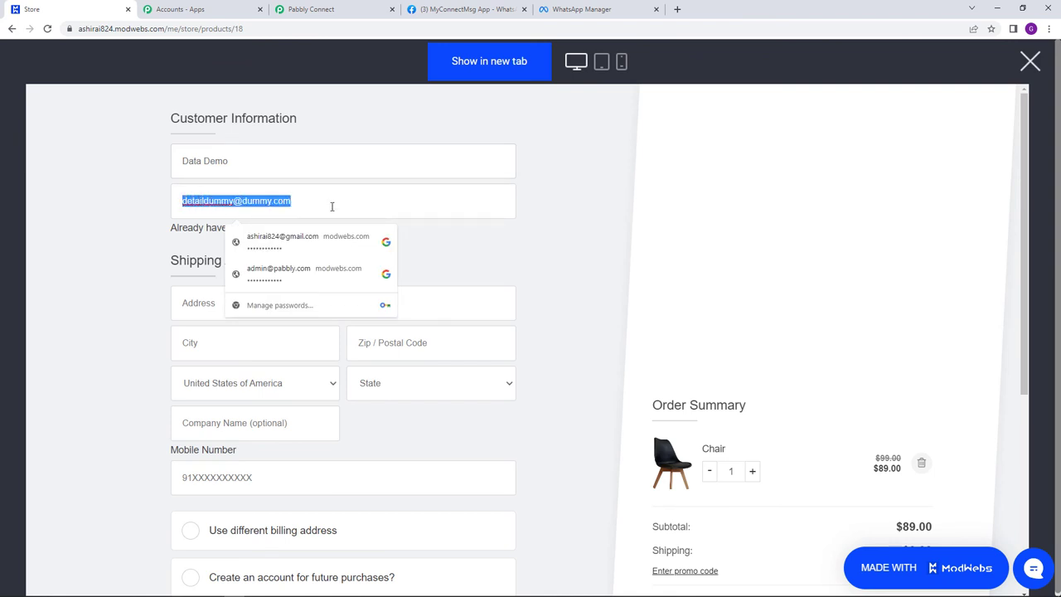
text(de)
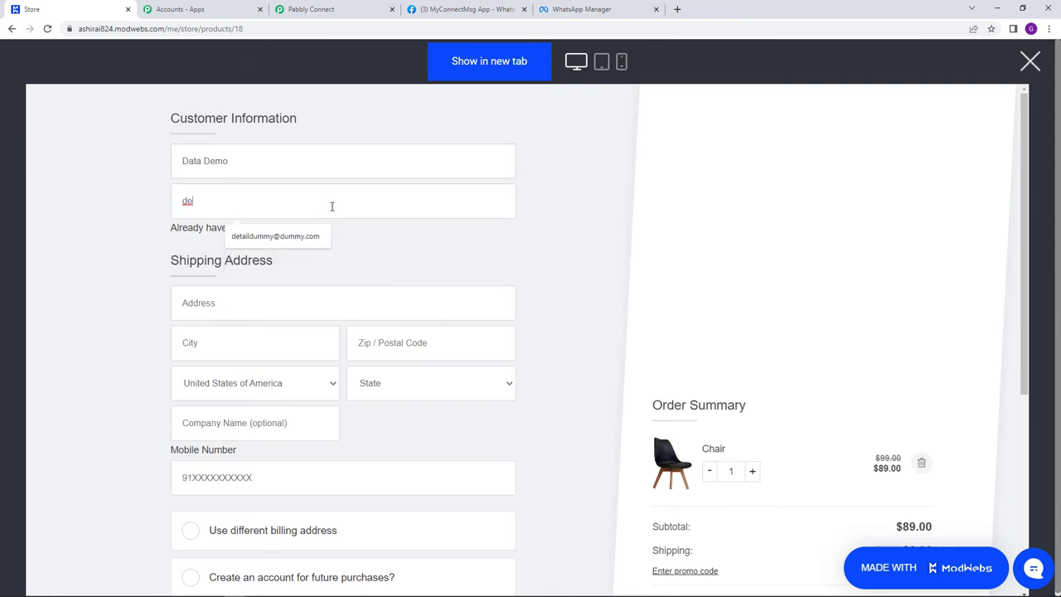
text(m)
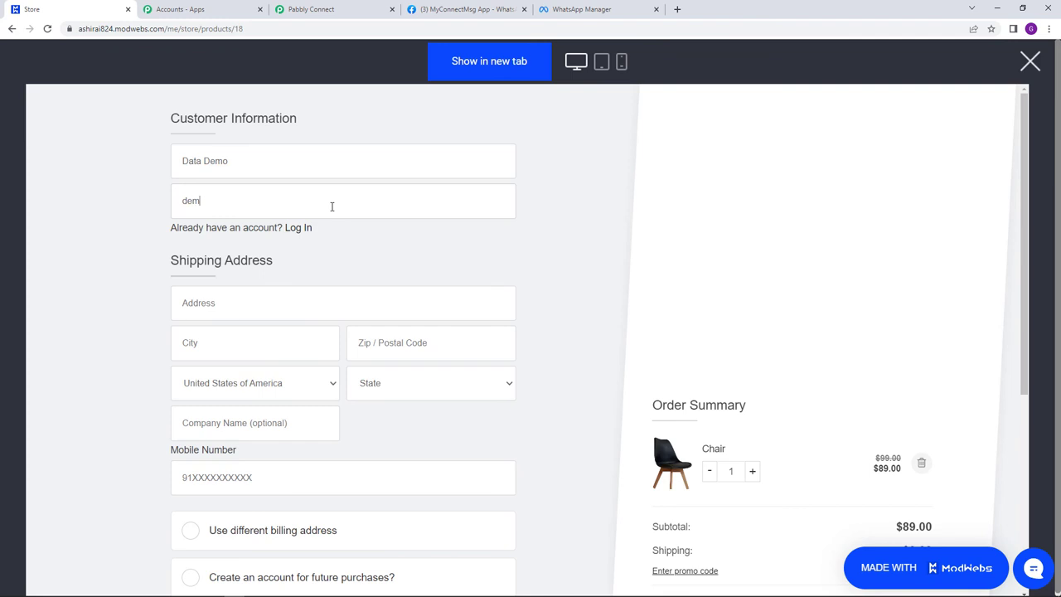
text(o@dummy.com)
- Enter the shipping street address, city and zip code, then bring up WhatsApp Desktop
click(280, 295)
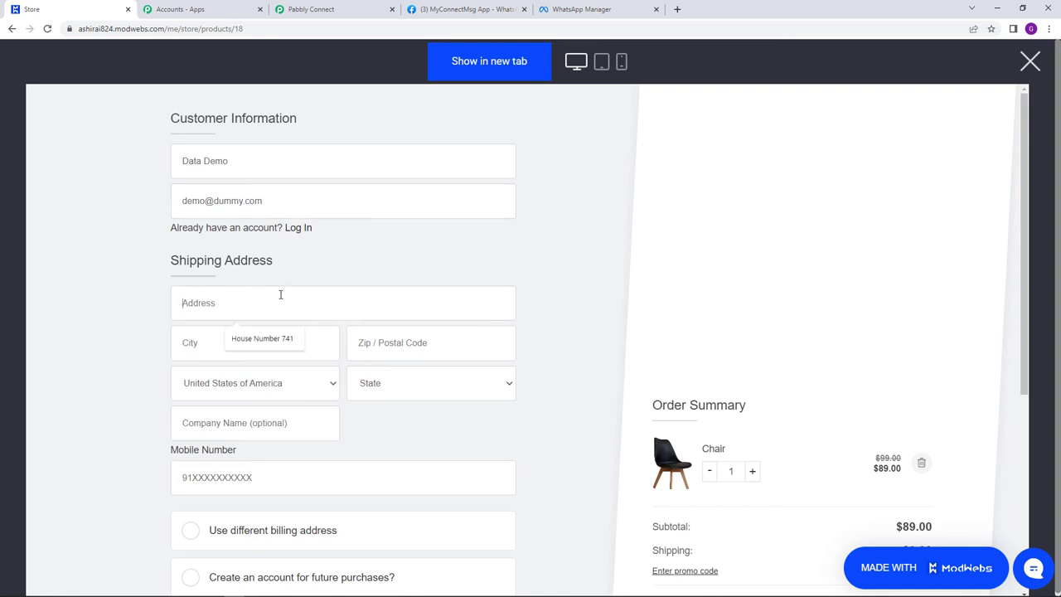
click(252, 335)
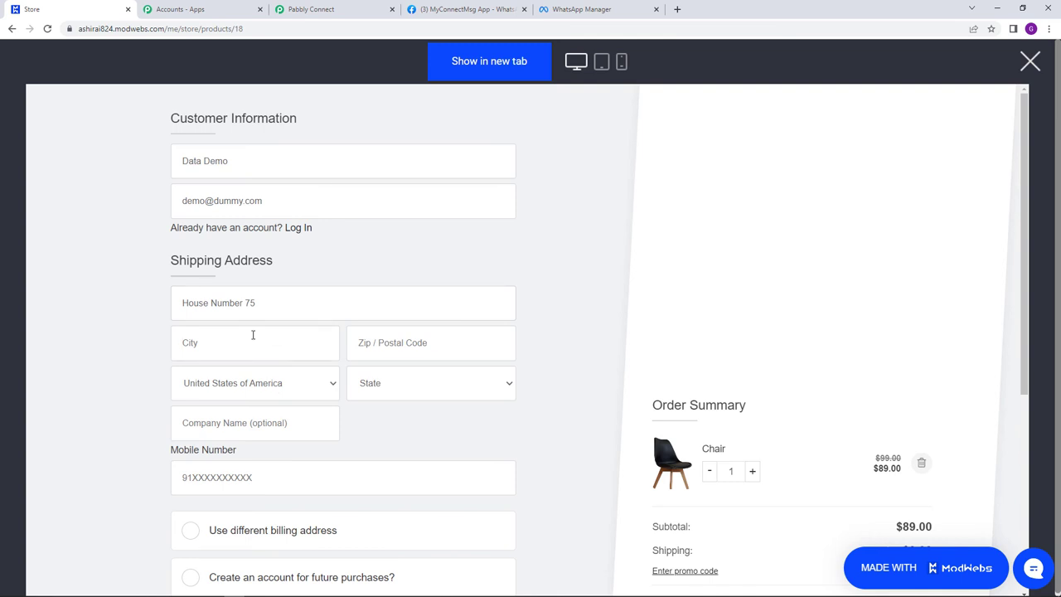
text(Bhopal)
click(381, 350)
text(48486)
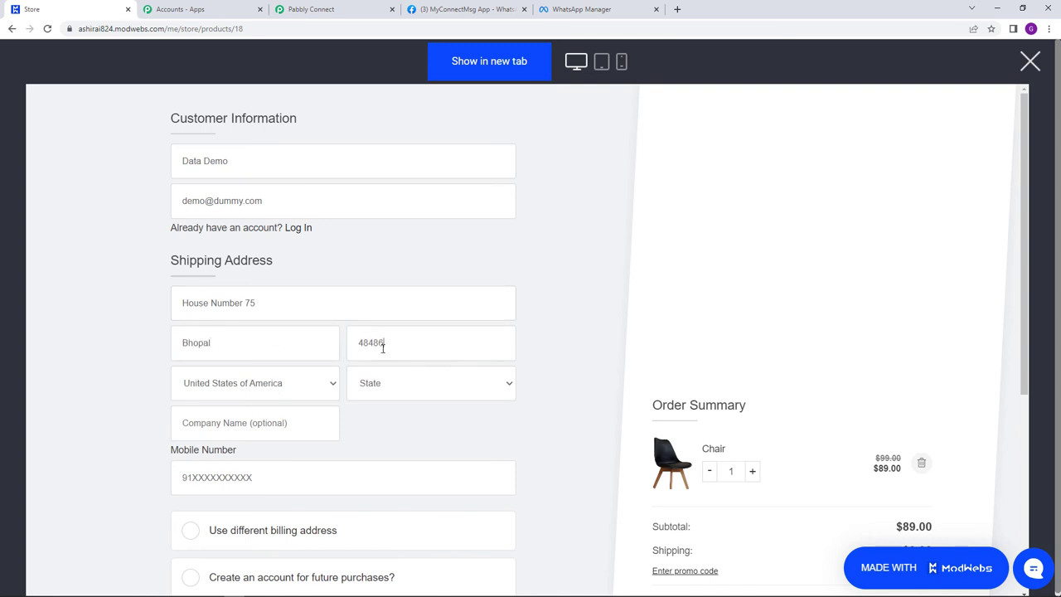
text(1)
scroll(332, 371, down, 2)
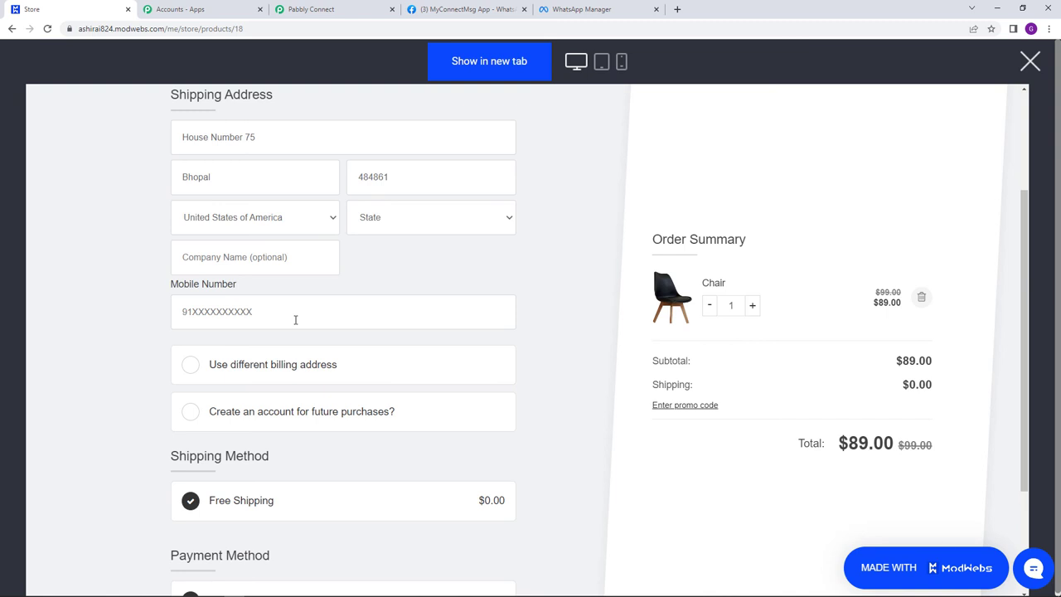
click(255, 589)
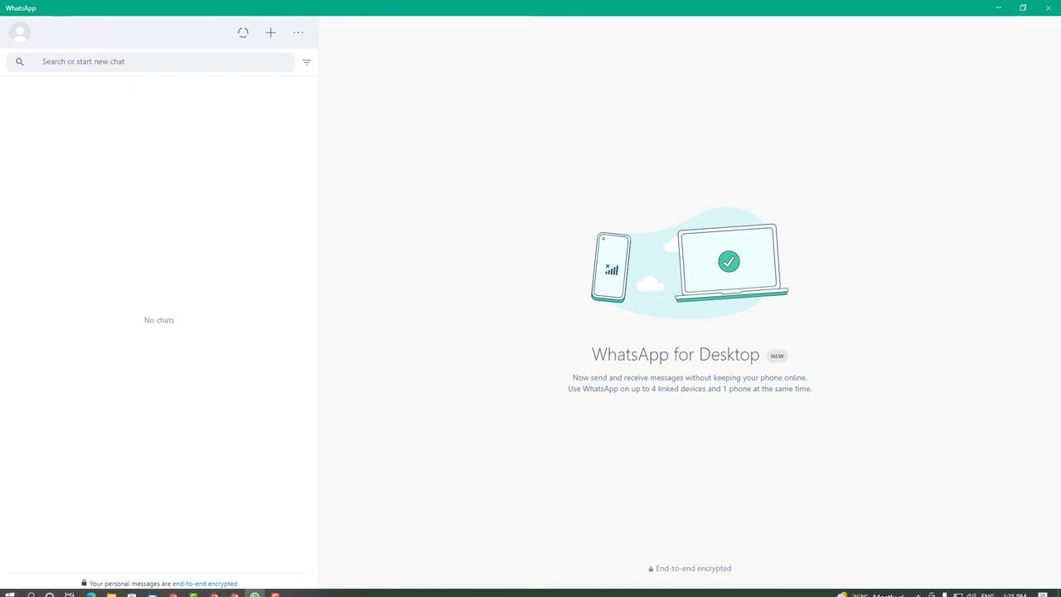
- Enter the customer's mobile number on the checkout form and place the Chair order
mouse_move(238, 591)
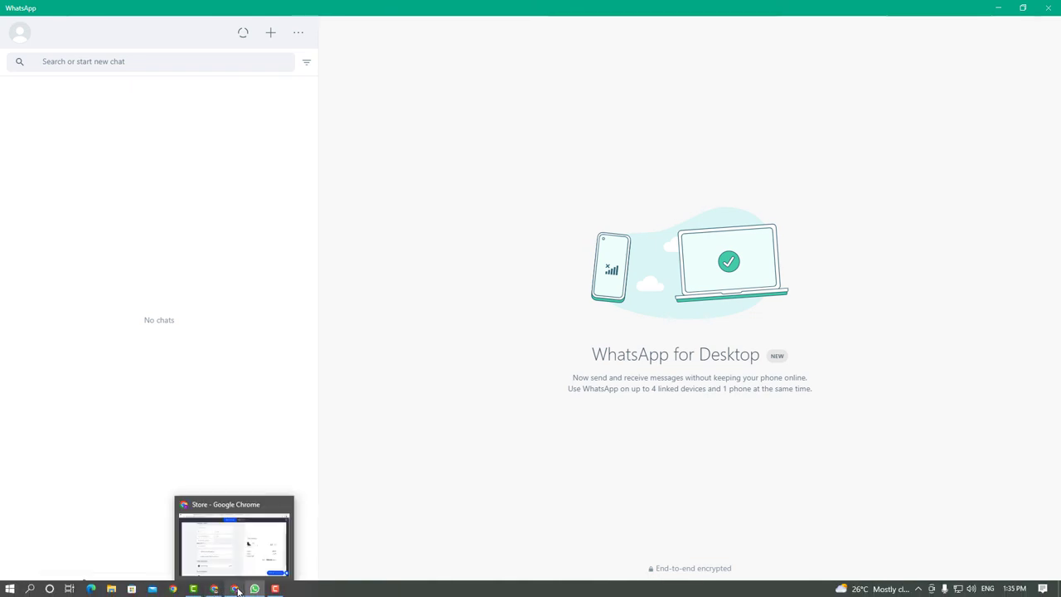
click(237, 589)
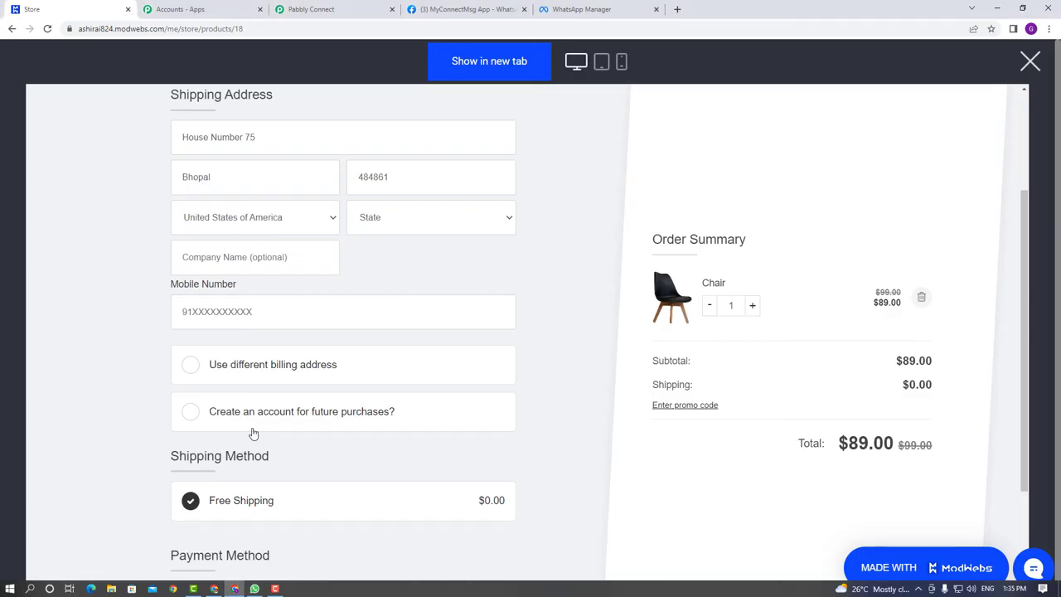
click(286, 317)
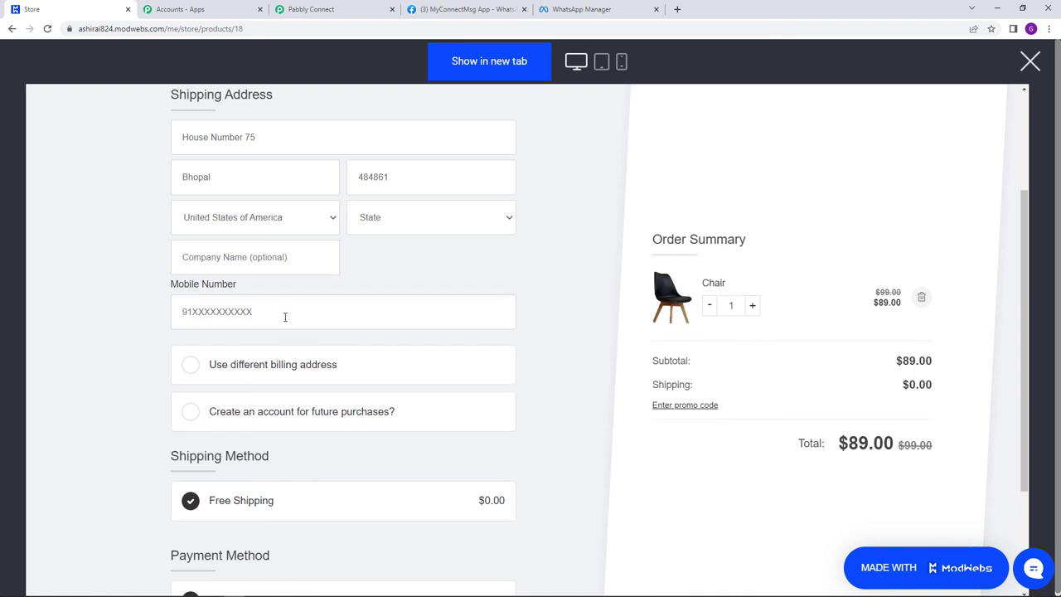
text(91)
key(Return)
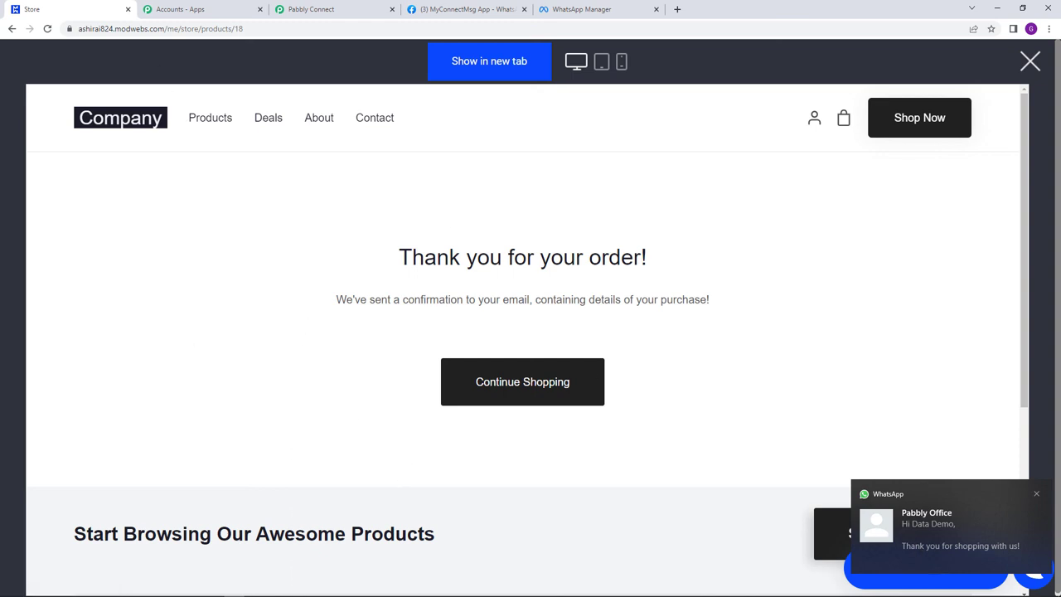
- Check the Order Confirmation message in WhatsApp's Pabbly Office chat, then return to the thank-you page
click(255, 588)
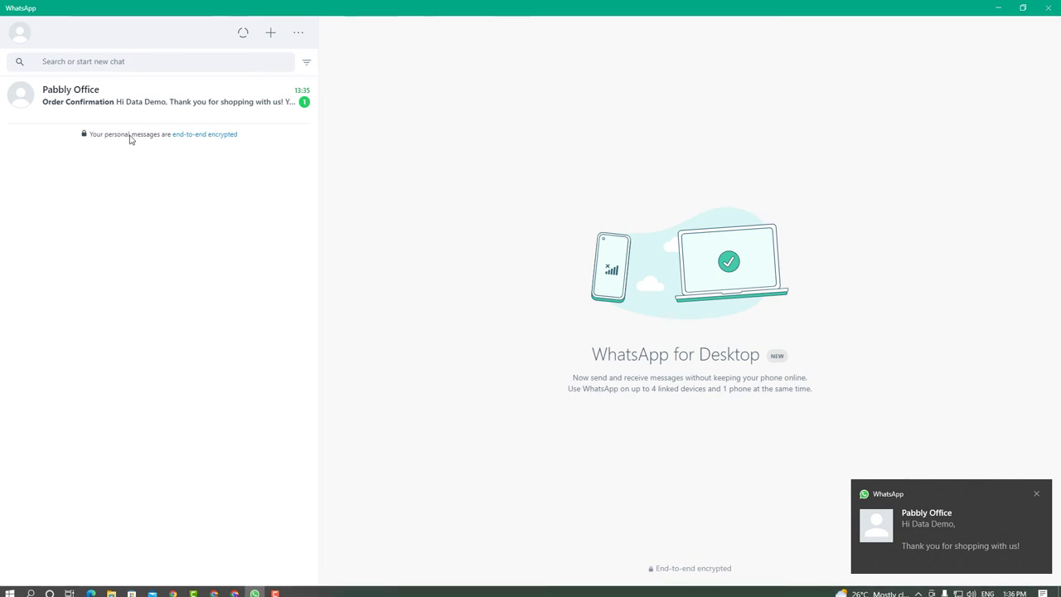
click(141, 108)
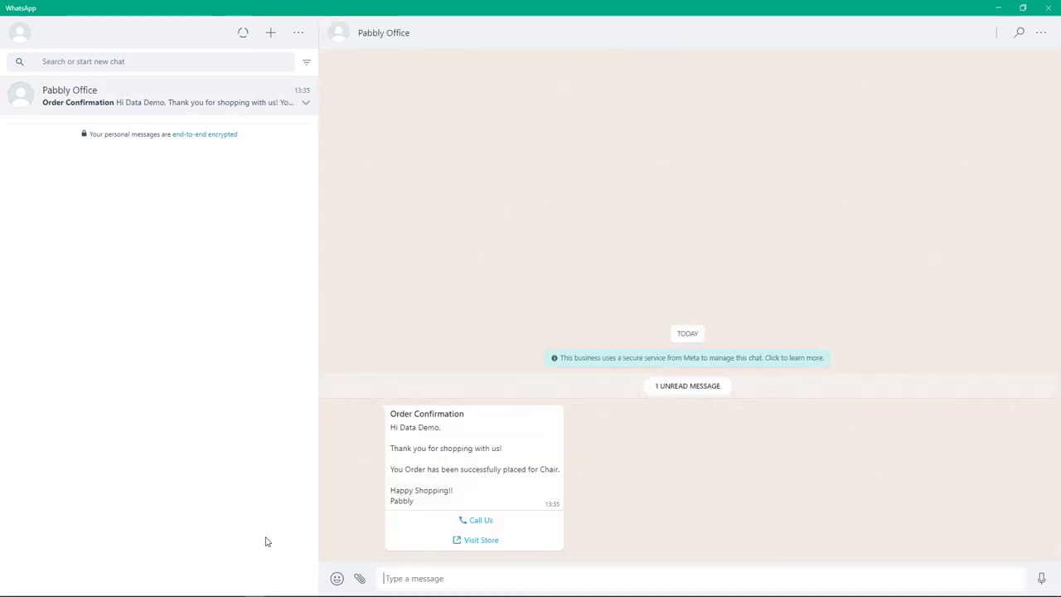
drag(402, 428, 440, 440)
click(420, 448)
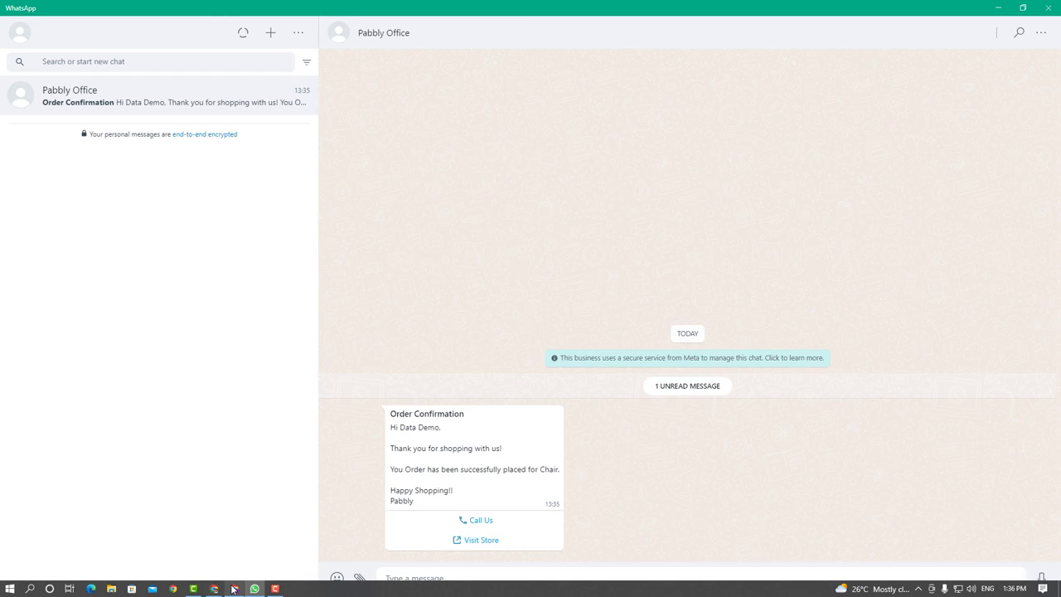
click(234, 589)
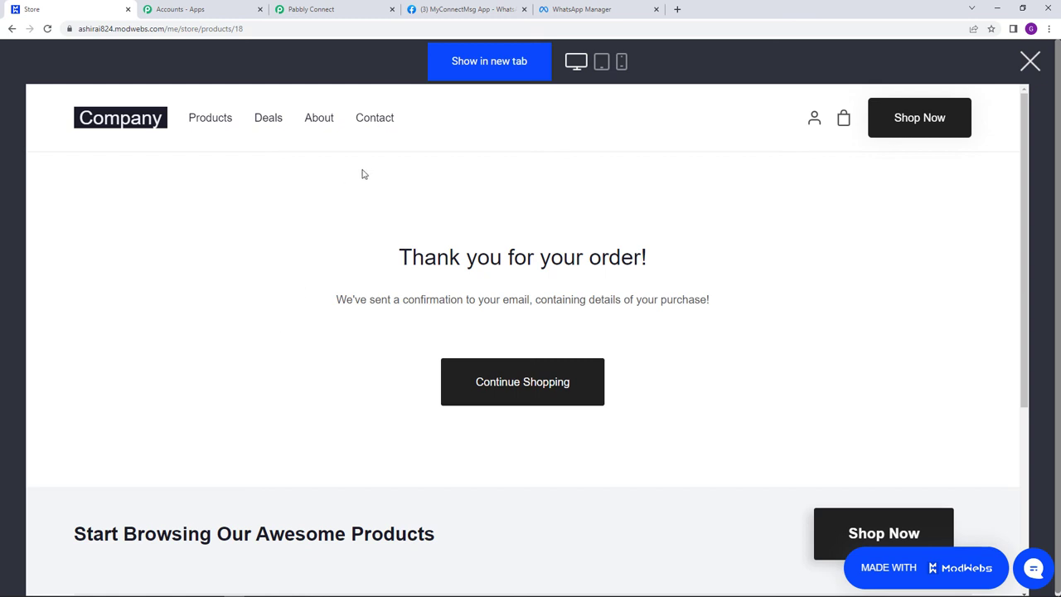
- Review the Modwebs To WhatsApp Automation workflow and open its Share Workflow Link dialog
click(334, 9)
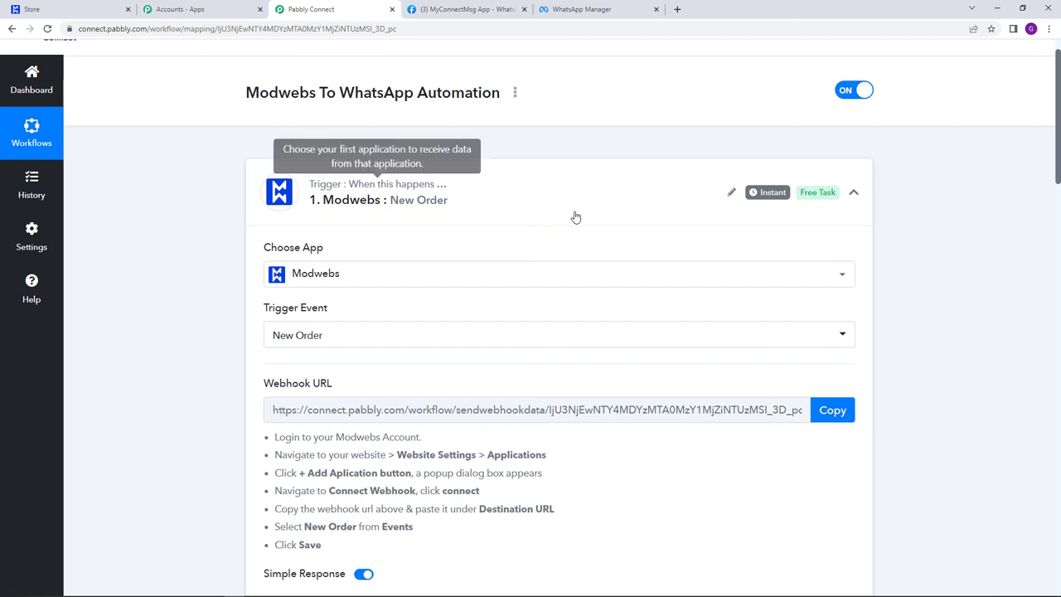
scroll(576, 218, down, 13)
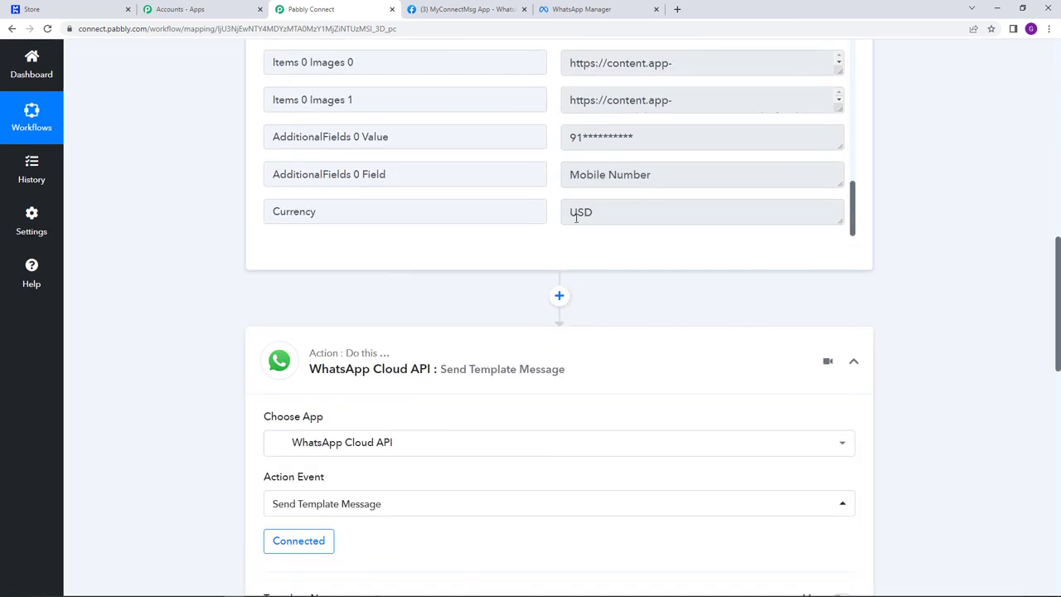
scroll(576, 224, down, 7)
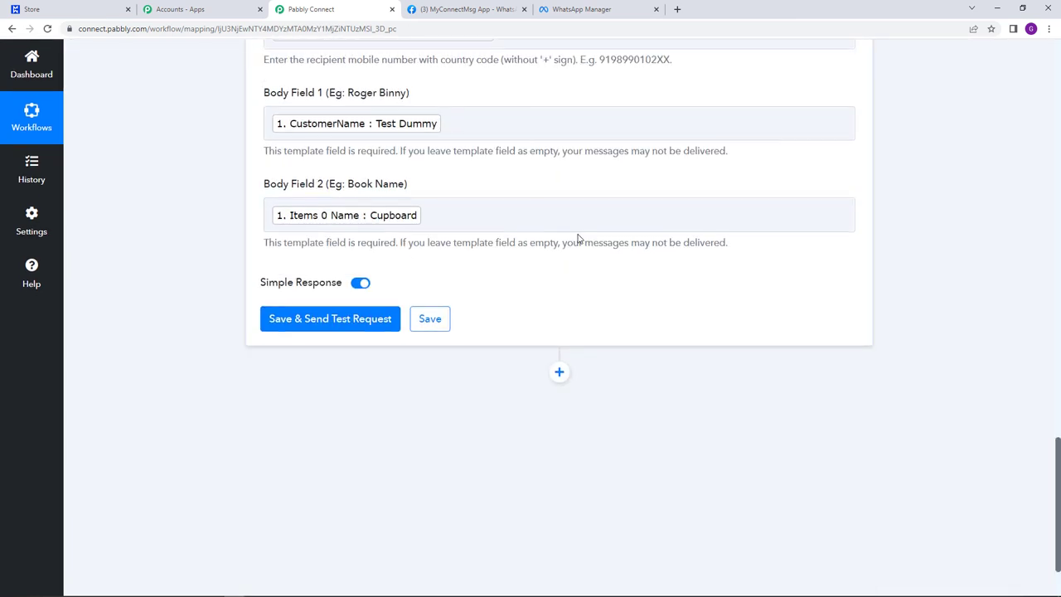
scroll(578, 236, up, 9)
scroll(578, 238, up, 12)
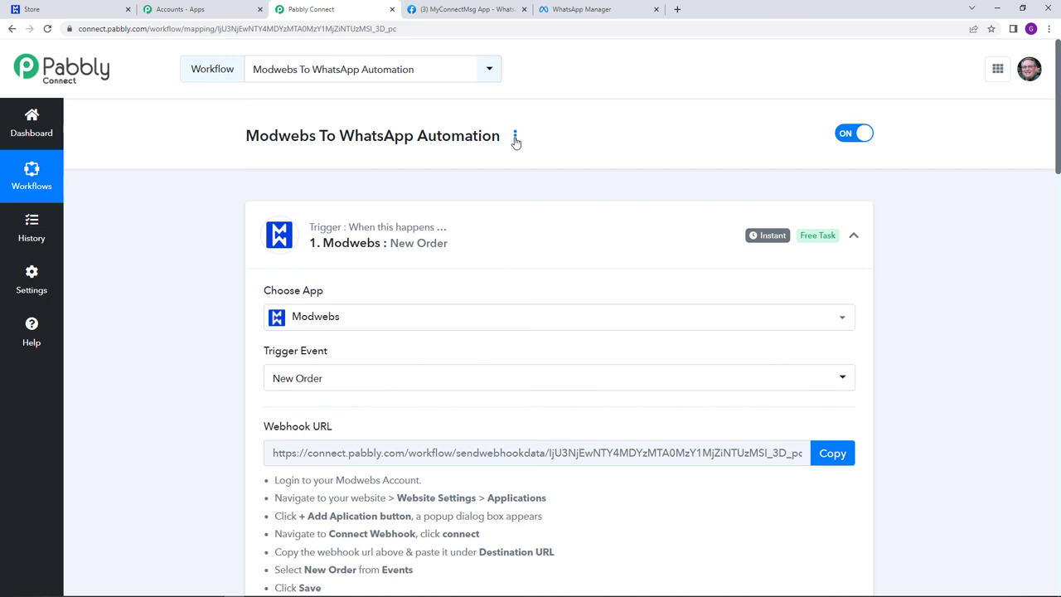
click(514, 137)
click(502, 202)
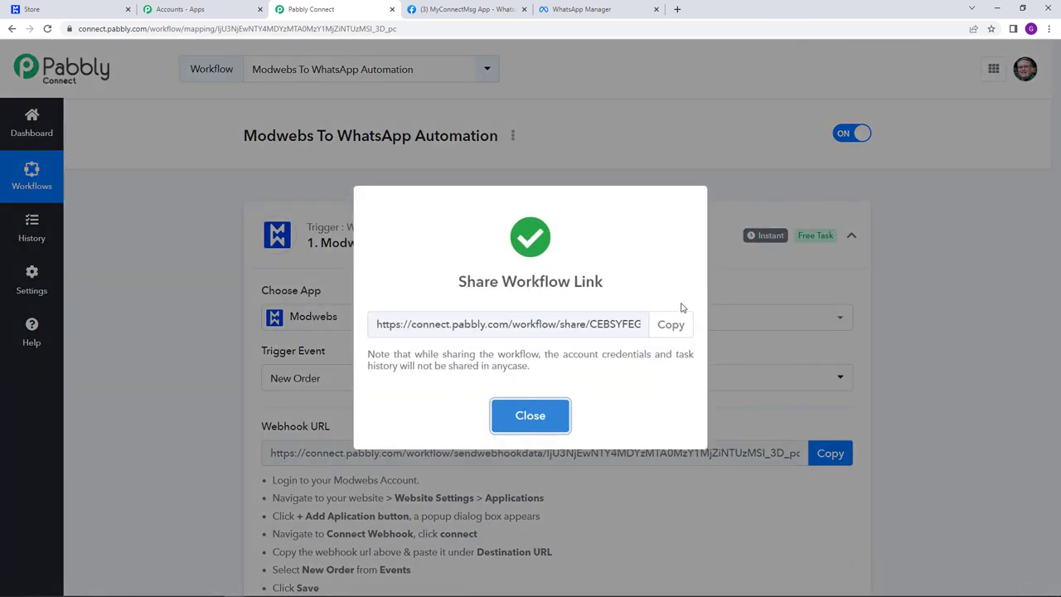